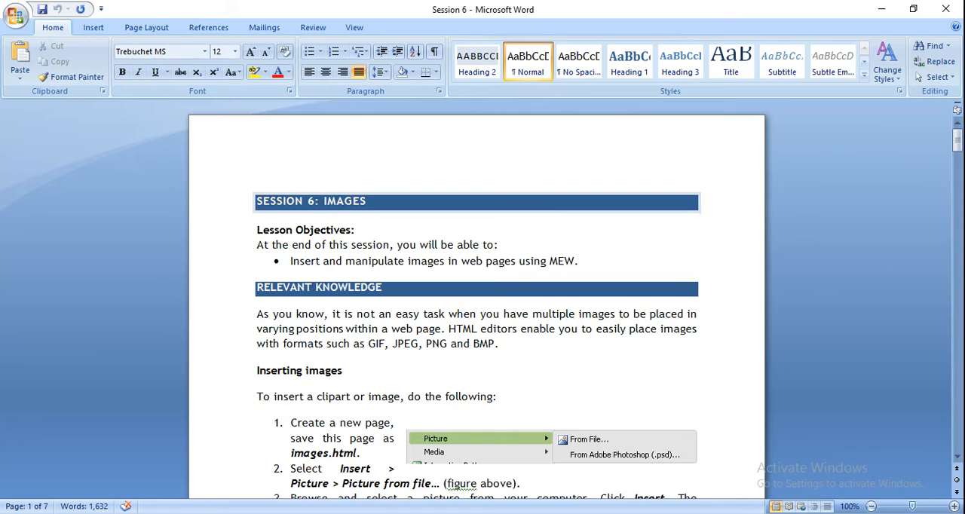
Read the lesson objectives and the numbered instructions for inserting images in the Session 6 document
key(Down)
key(Down)
key(Down)
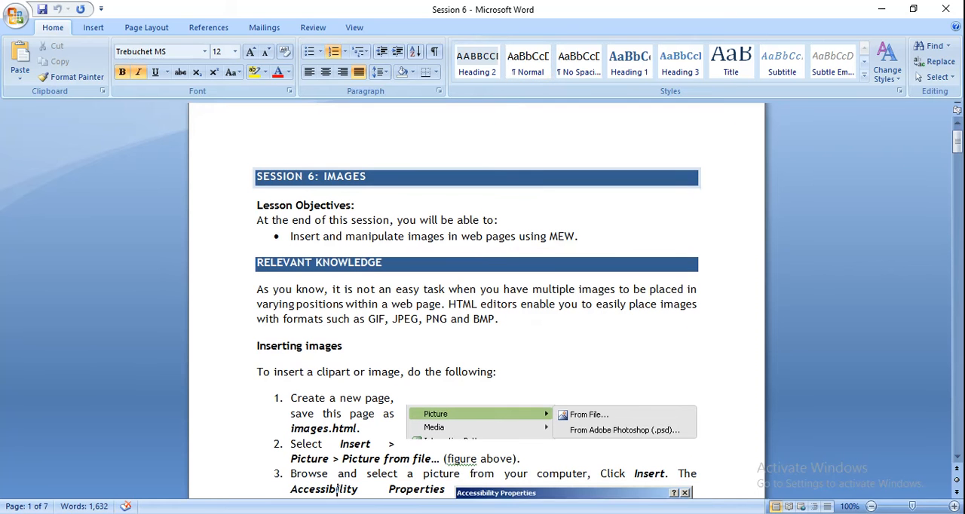
key(Down)
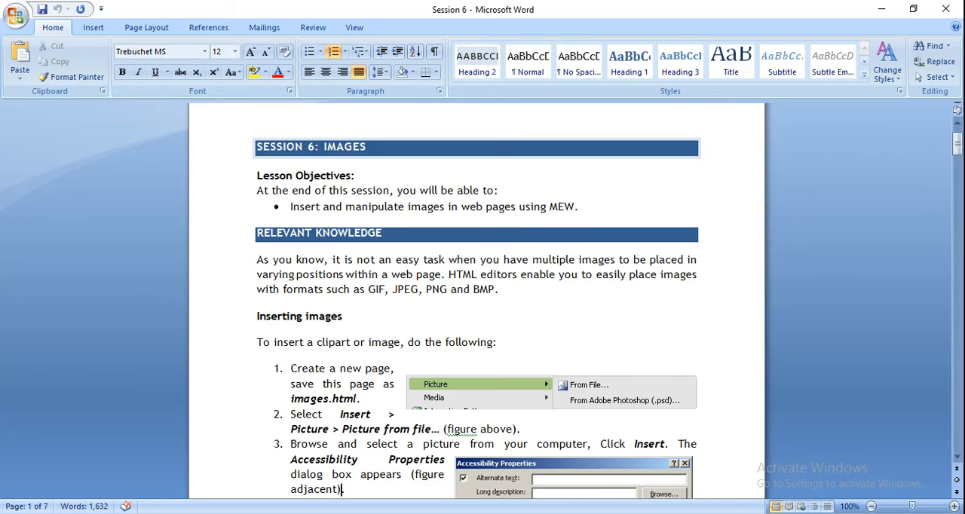
key(Down)
key(Down)
key(Down)
key(Down)
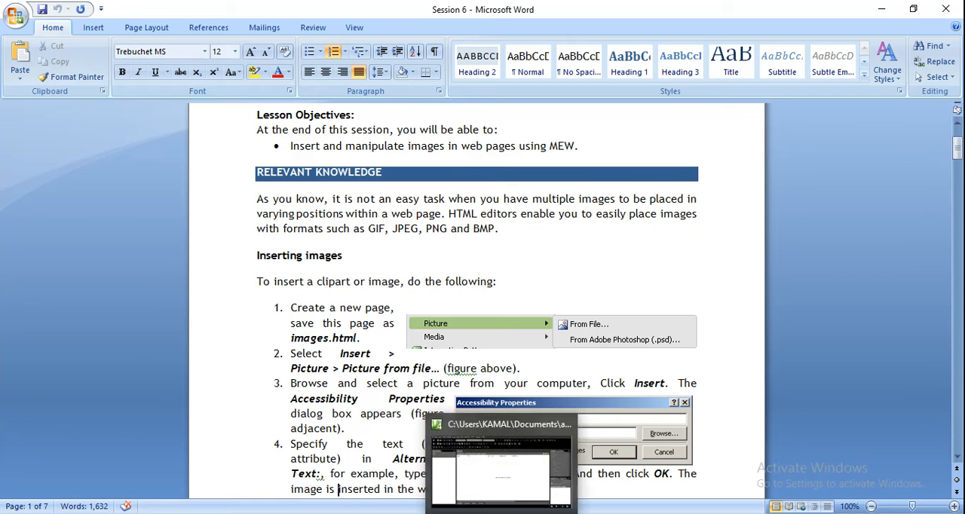
Switch to Expression Web, create a new HTML page in the aaj ki website8 site and show it in Design view
click(501, 513)
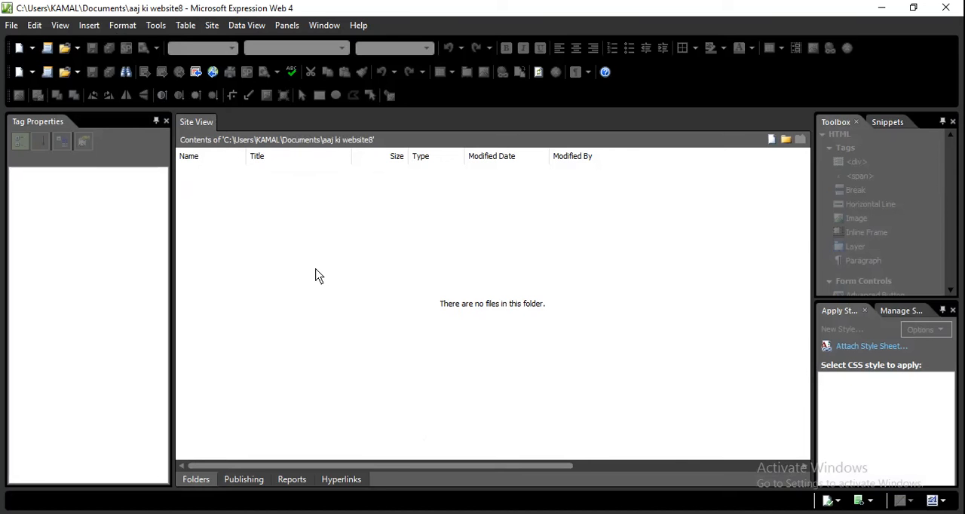
click(12, 27)
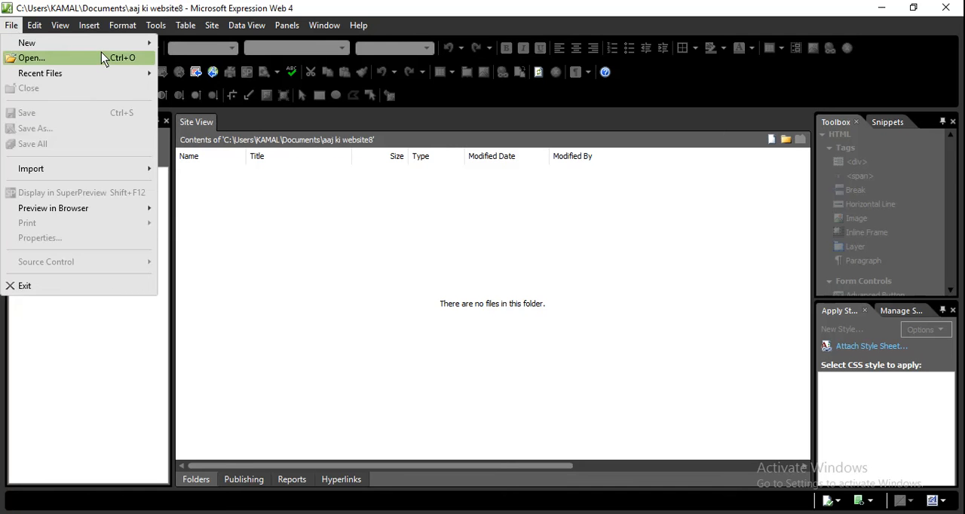
mouse_move(113, 43)
click(179, 67)
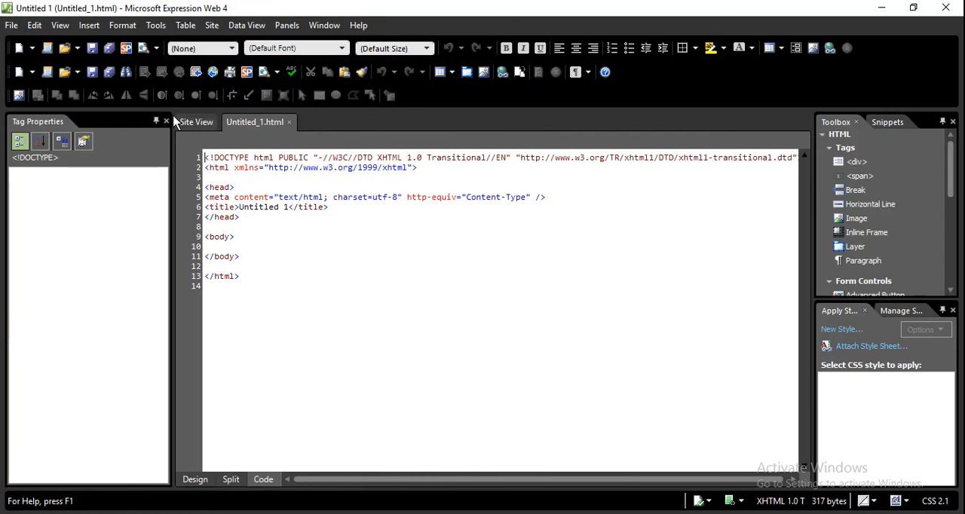
click(194, 480)
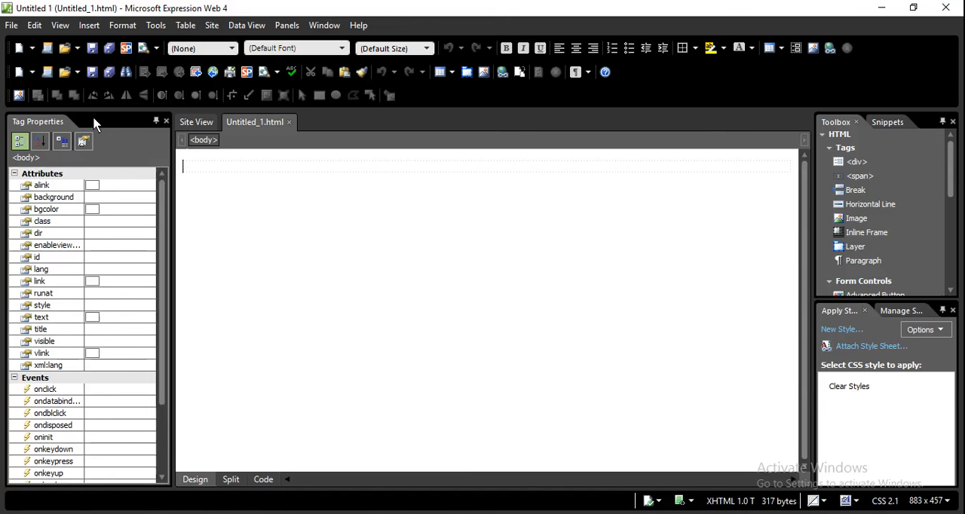
Insert picture 1 from the meri fasal mera bura folder into the page as a picture from file
click(91, 28)
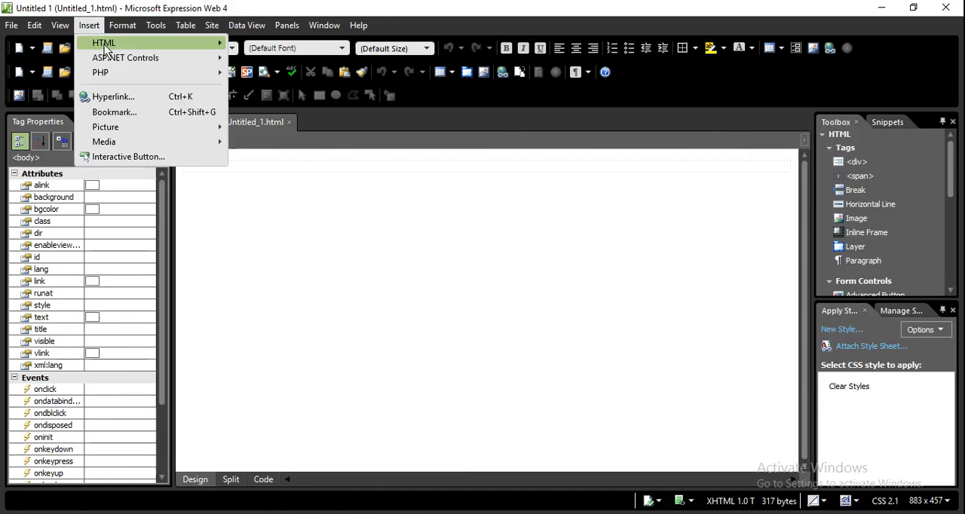
mouse_move(102, 45)
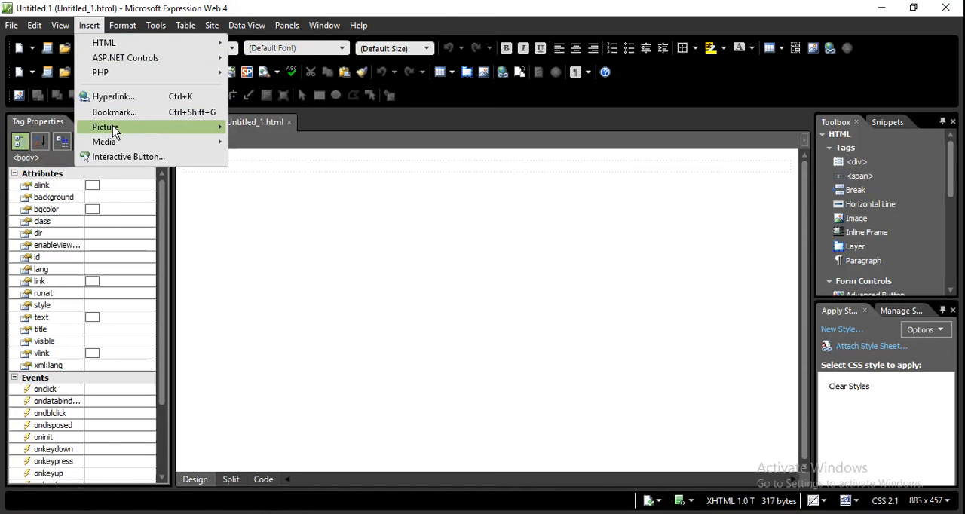
mouse_move(113, 128)
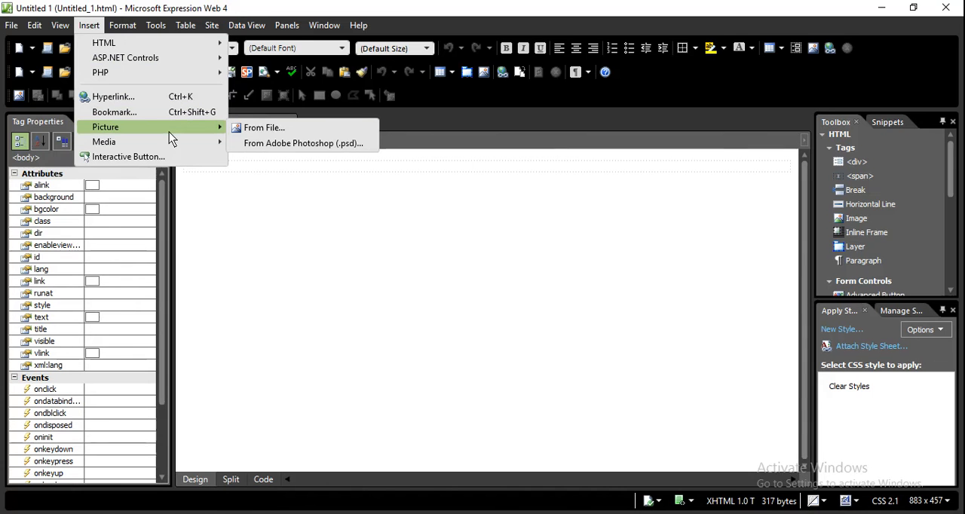
click(262, 128)
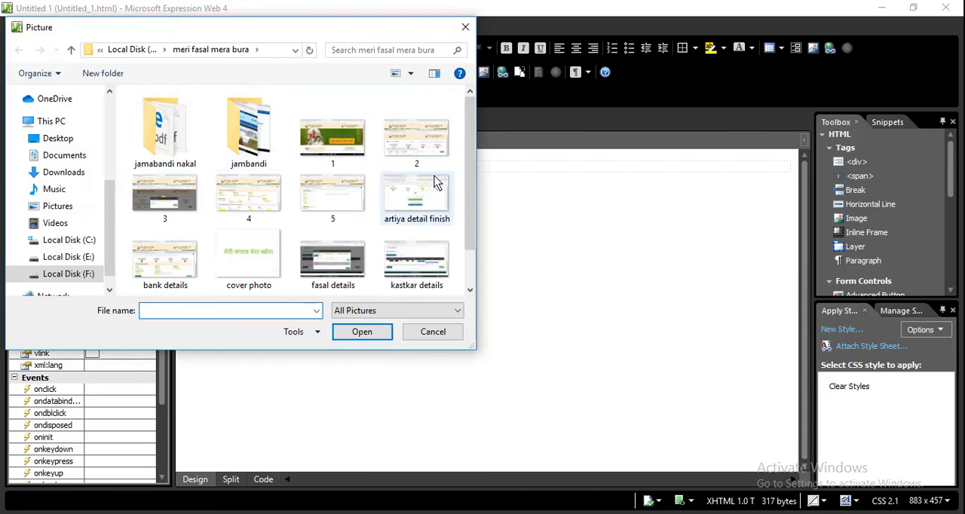
scroll(473, 195, down, 1)
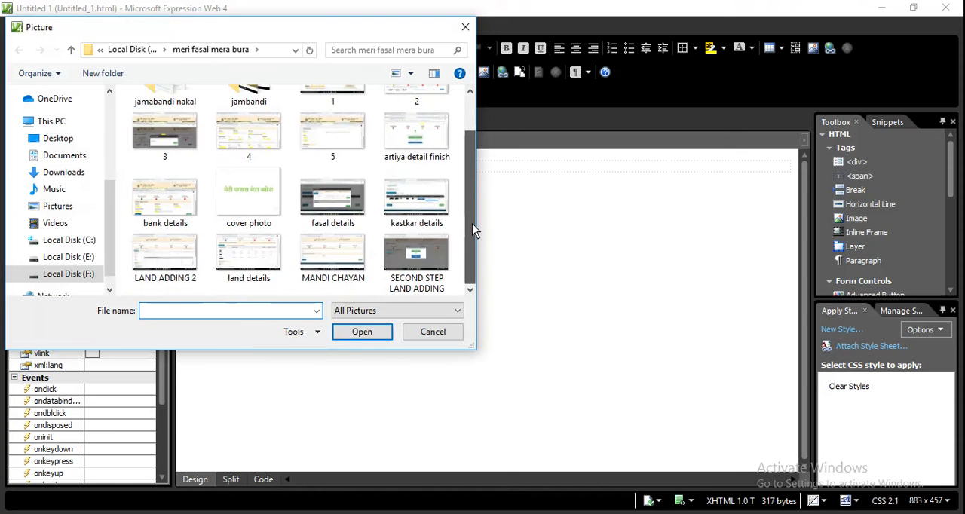
scroll(475, 195, up, 1)
click(311, 139)
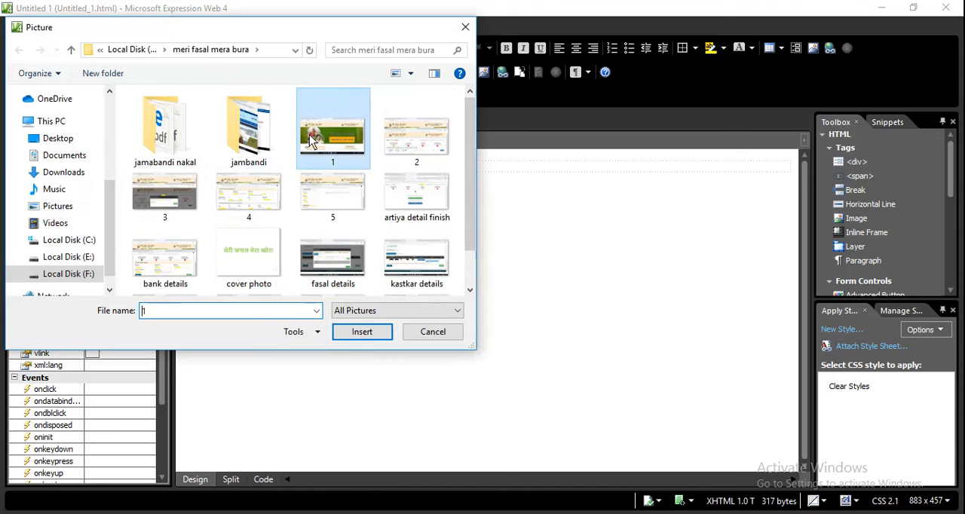
click(355, 336)
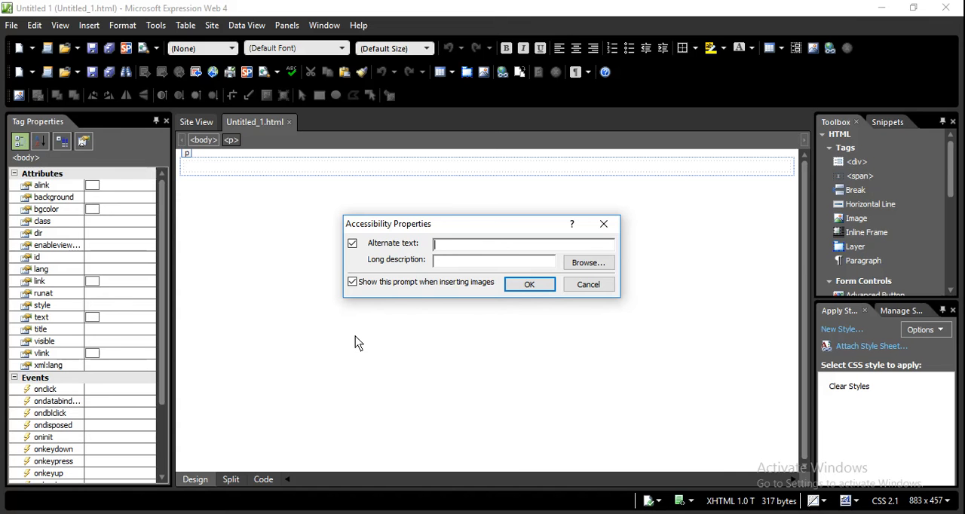
Give the inserted picture the alternate text "Image not available" and accept the accessibility properties
text(Image not available)
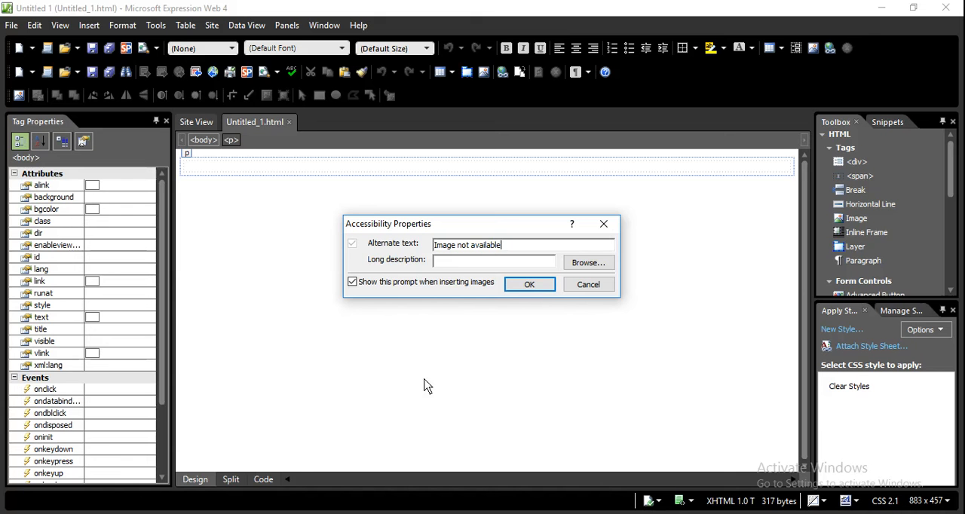
click(536, 290)
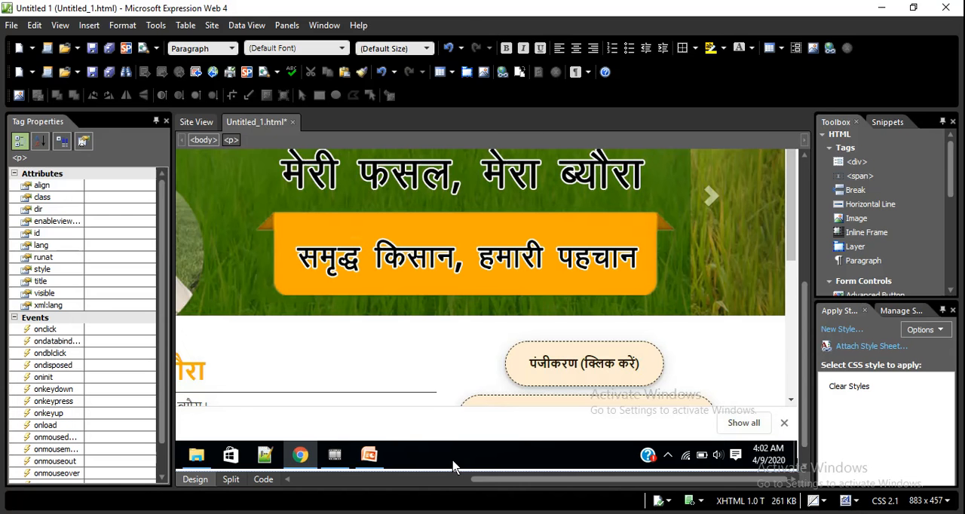
Save the page as "image" in the aaj ki website8 folder
key(ctrl+s)
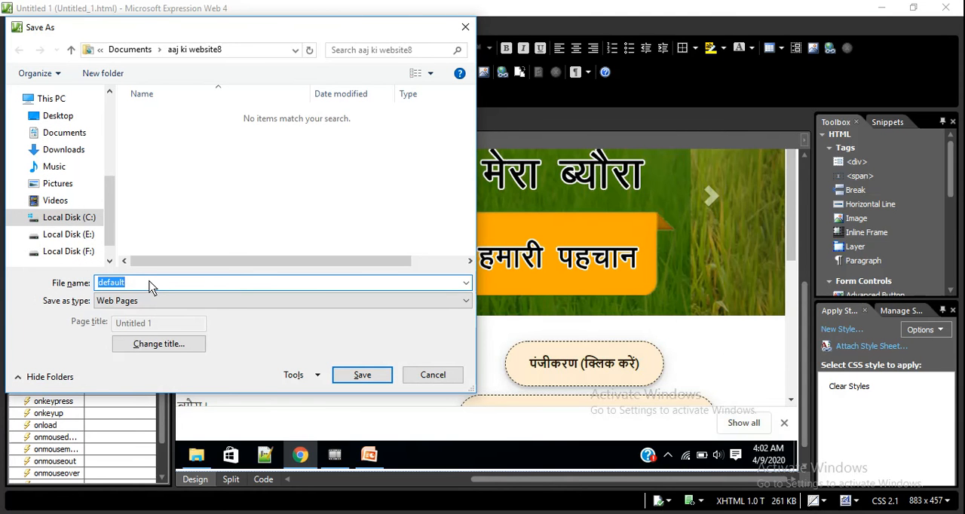
key(BackSpace)
text(image.html)
key(Return)
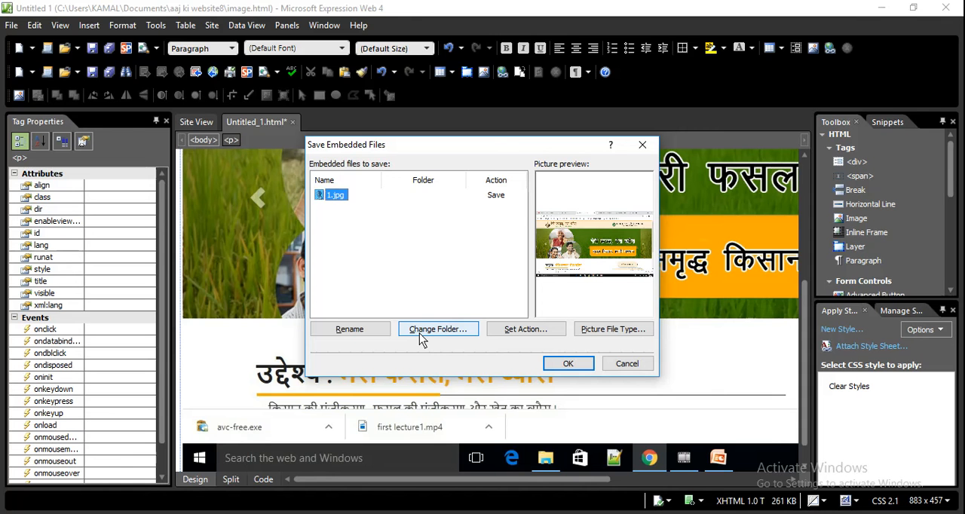
Review the save action and file type options for 1.jpg, keep JPEG with the image used as is, and save the embedded file
click(518, 341)
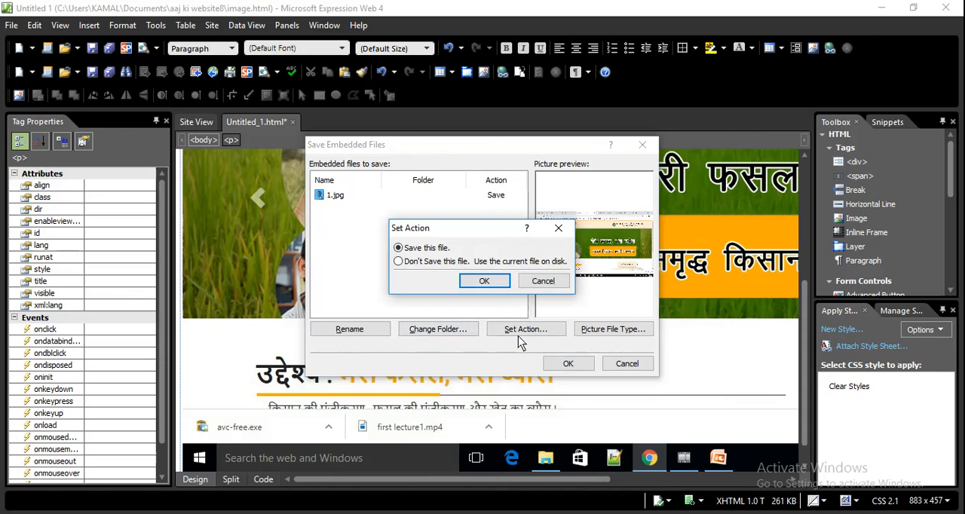
click(544, 282)
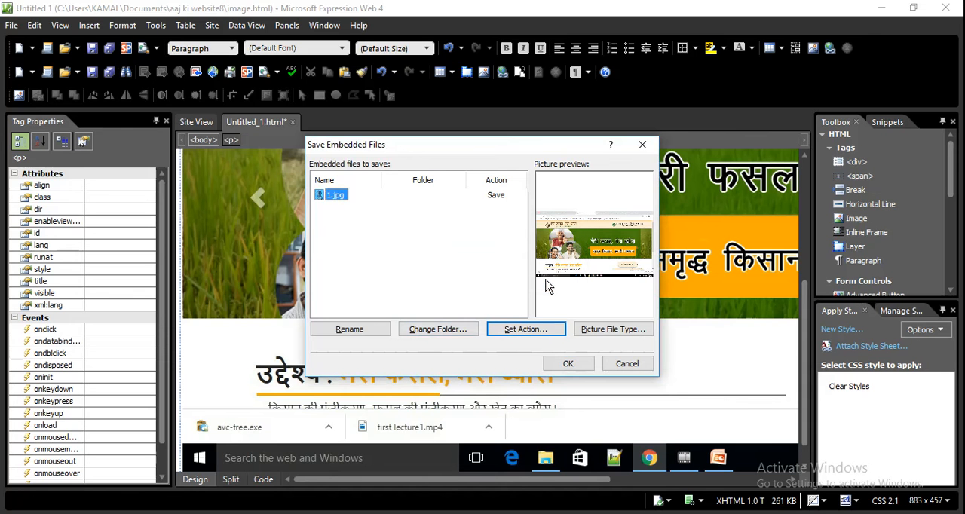
click(607, 332)
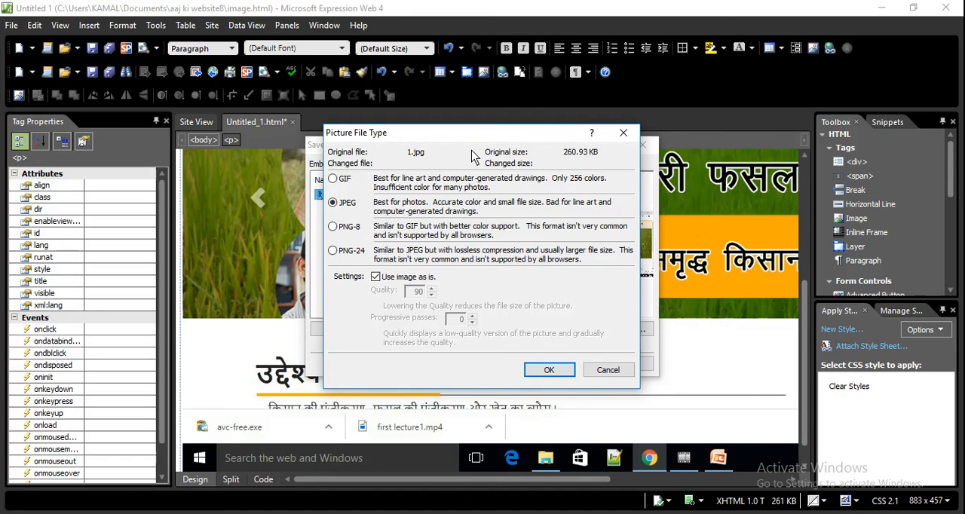
click(376, 278)
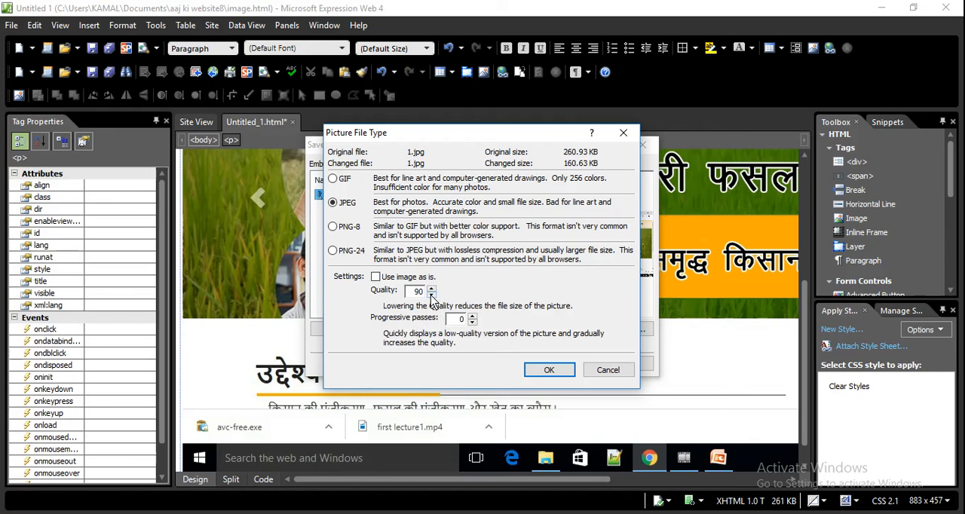
click(375, 278)
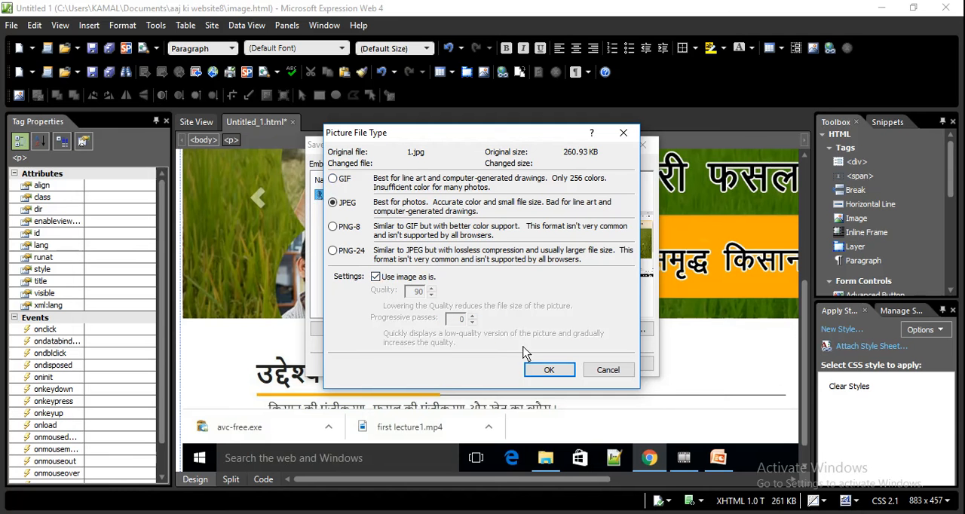
click(549, 370)
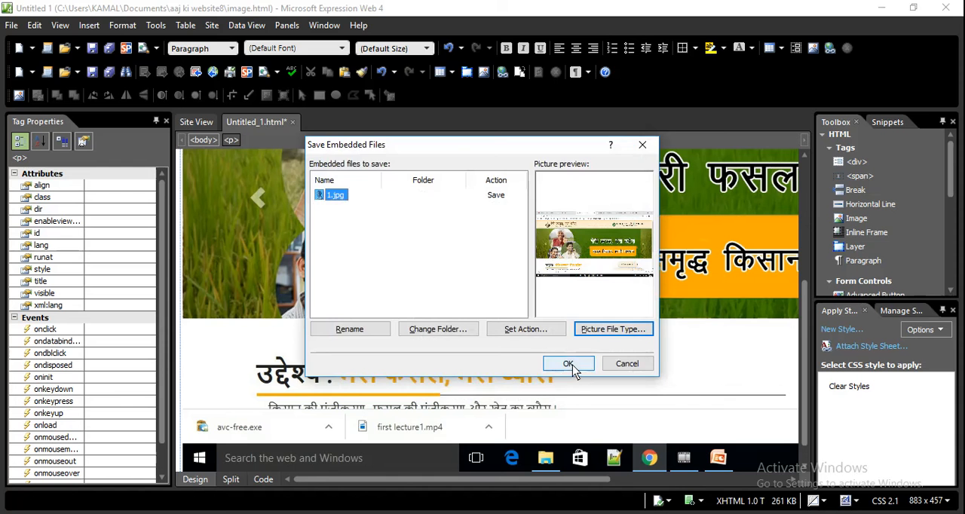
click(571, 365)
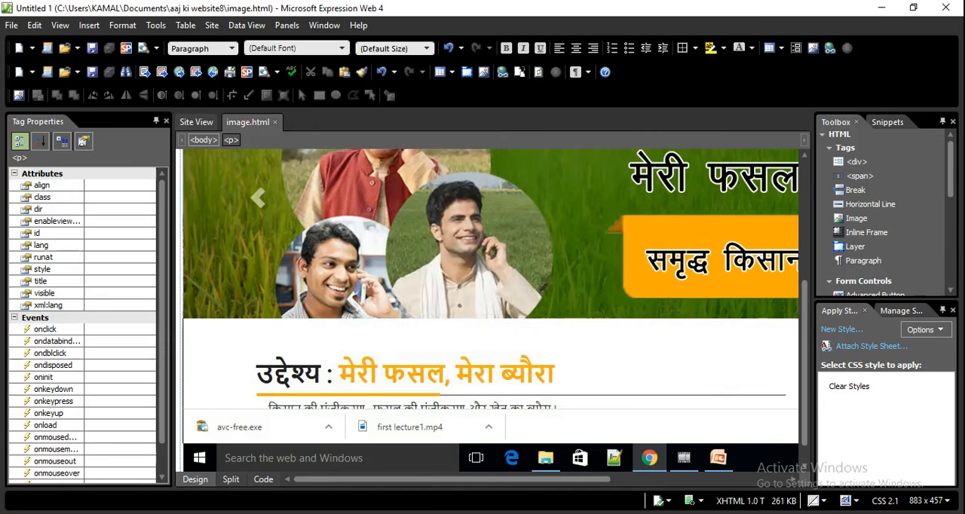
Switch to File Explorer and open the aaj ki website8 folder in Documents to check the saved page and picture files
click(364, 512)
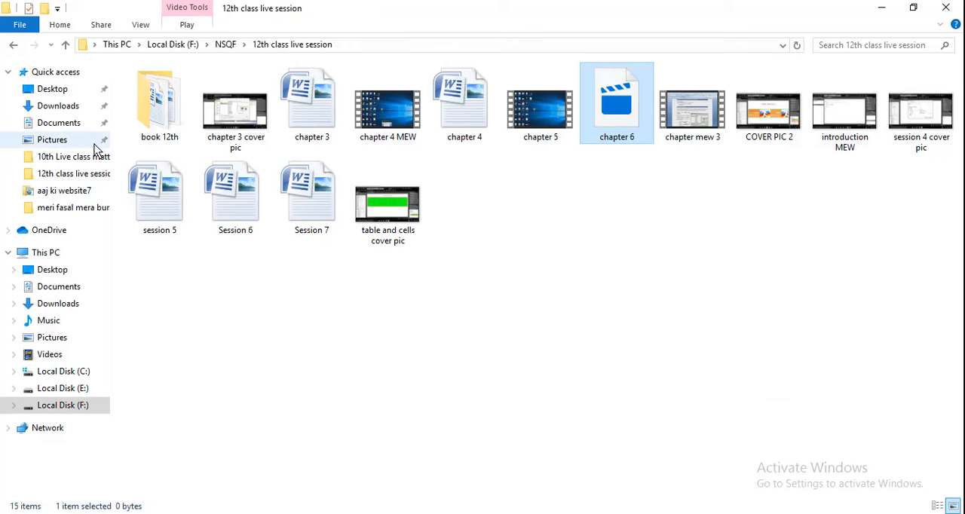
click(68, 123)
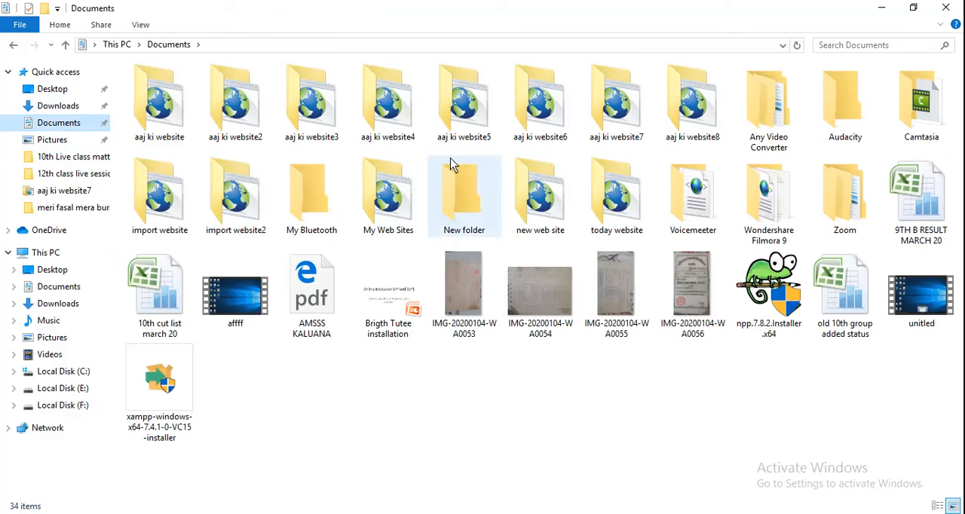
double_click(689, 128)
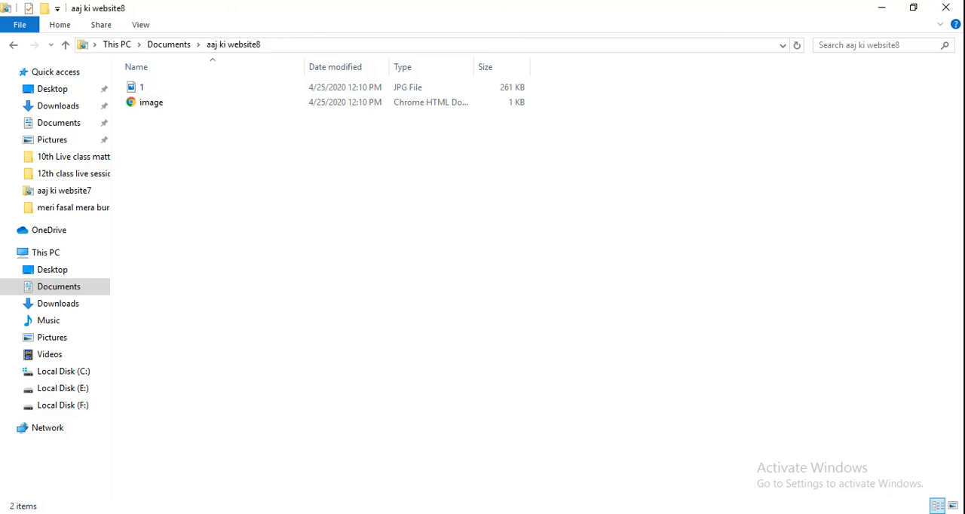
Switch to the Session 6 document in Word and read from the image insertion steps through the Changing Image properties section
click(501, 500)
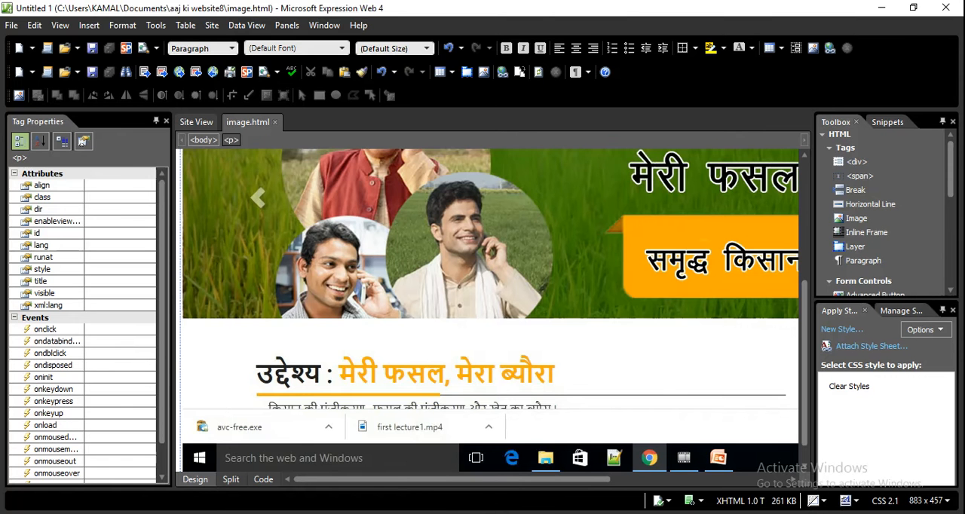
click(503, 511)
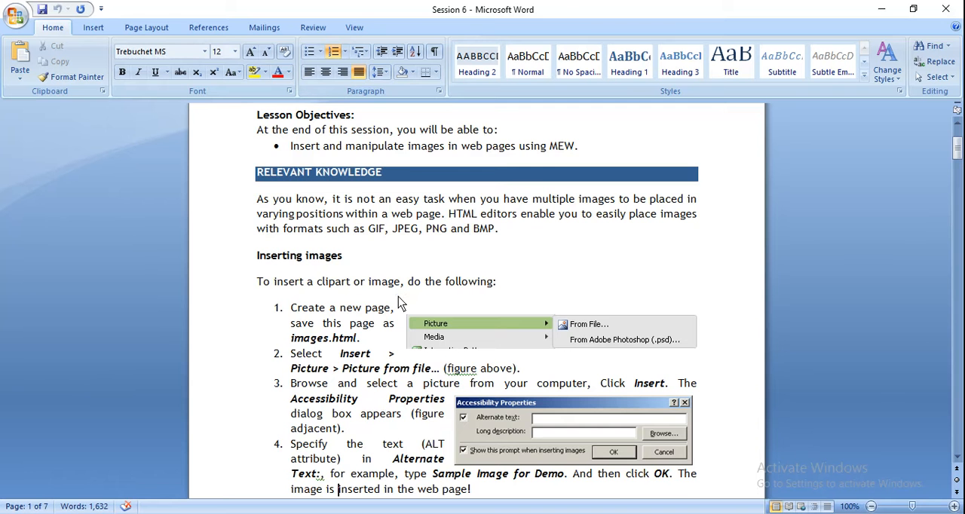
scroll(400, 301, down, 3)
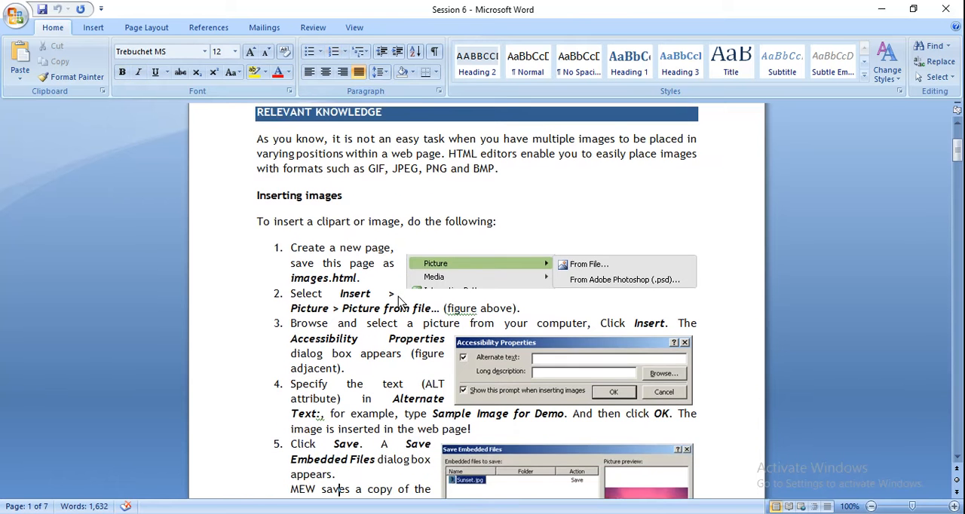
scroll(400, 301, down, 2)
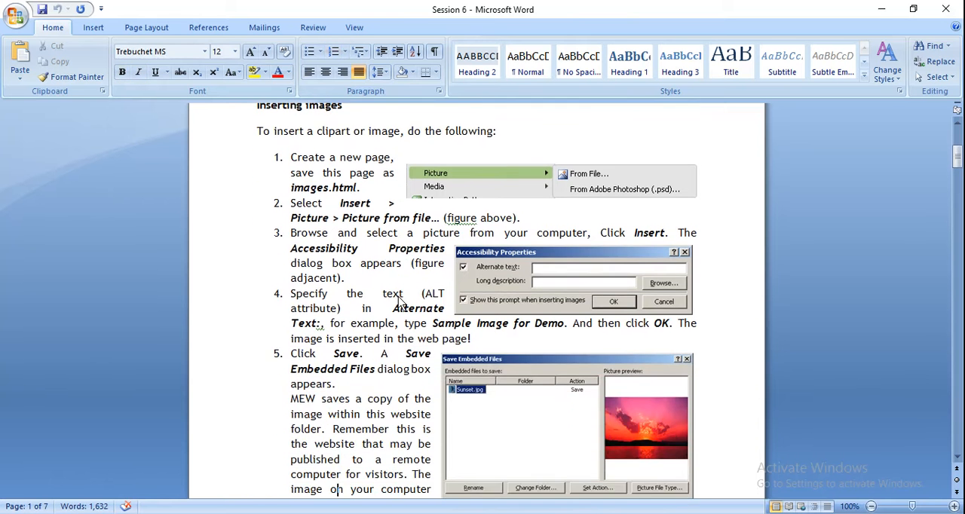
scroll(399, 301, down, 6)
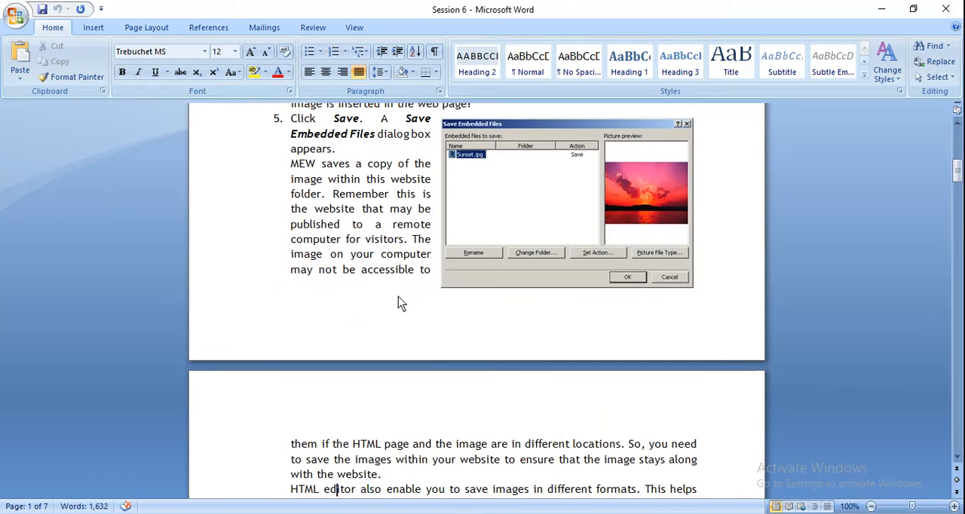
scroll(400, 301, down, 4)
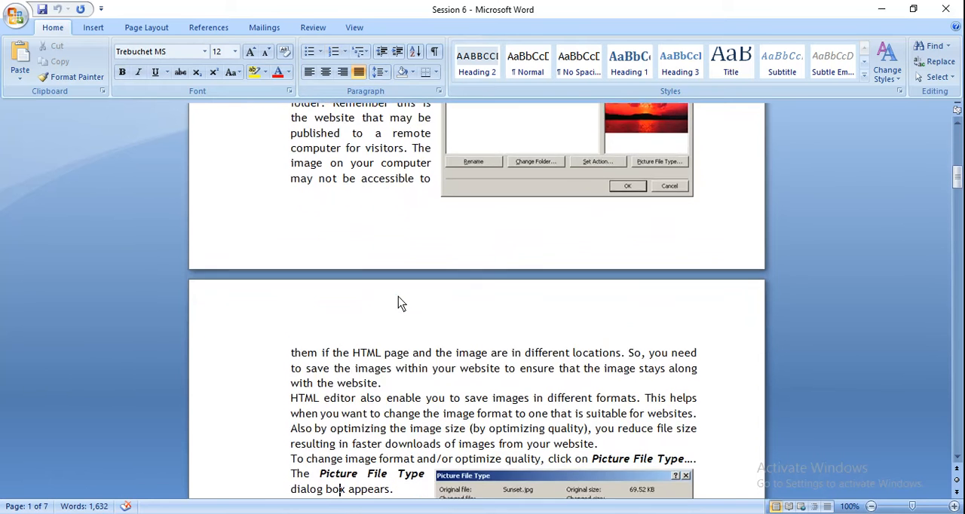
scroll(400, 302, down, 3)
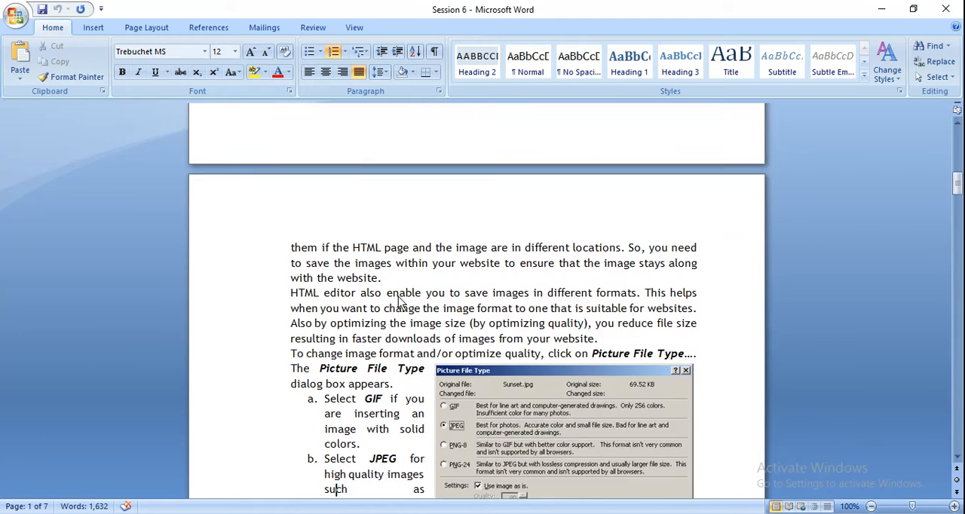
scroll(400, 301, down, 4)
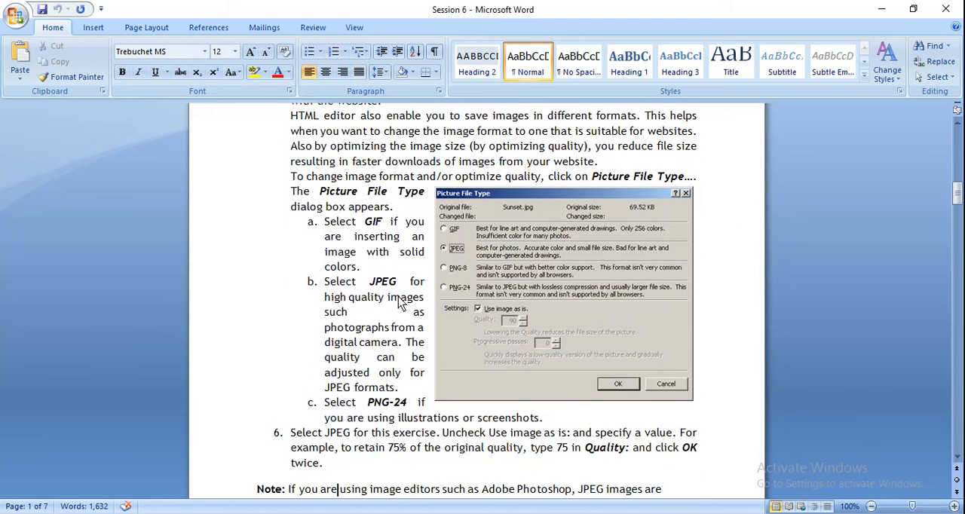
scroll(400, 302, down, 3)
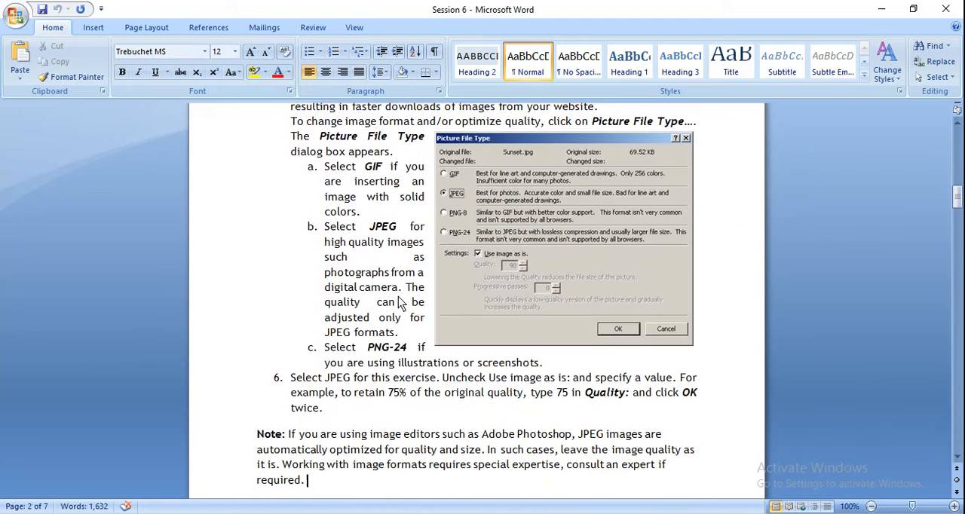
scroll(400, 301, down, 7)
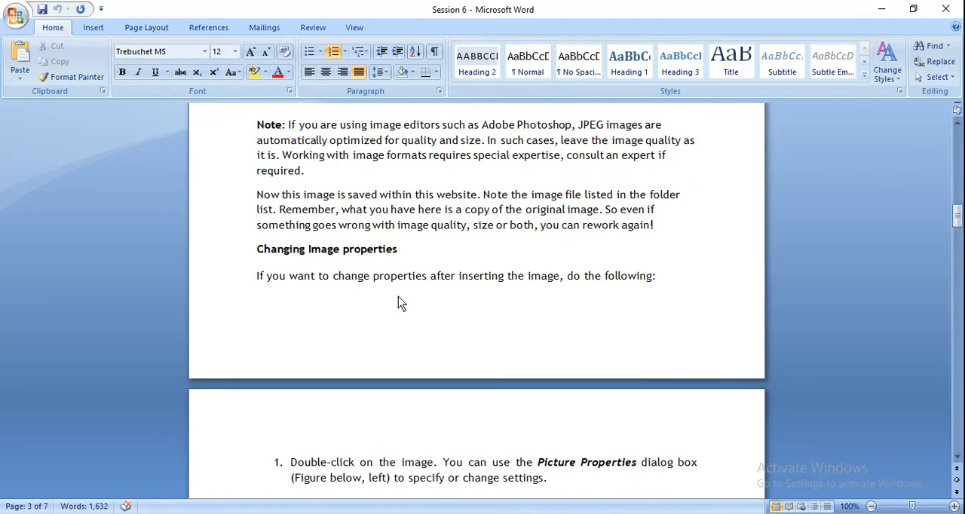
click(398, 298)
click(398, 297)
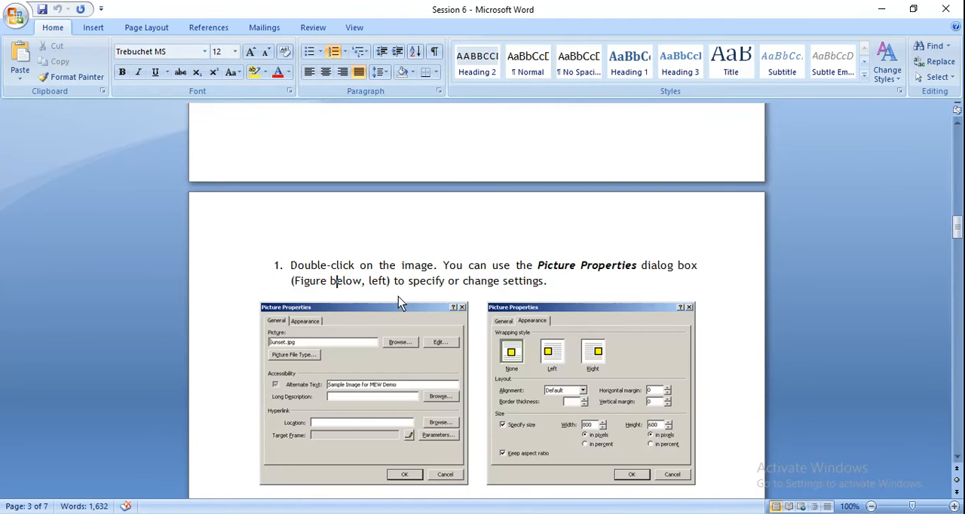
scroll(398, 296, up, 3)
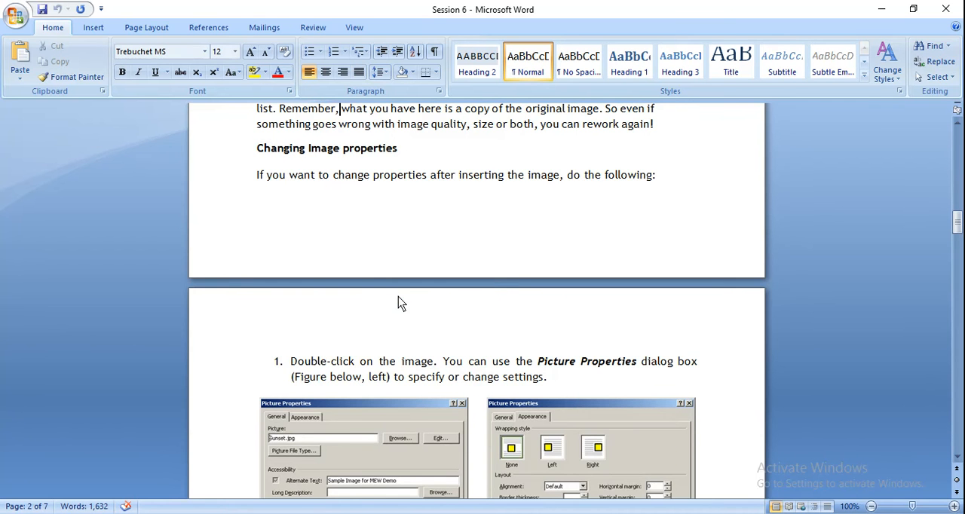
scroll(398, 296, up, 2)
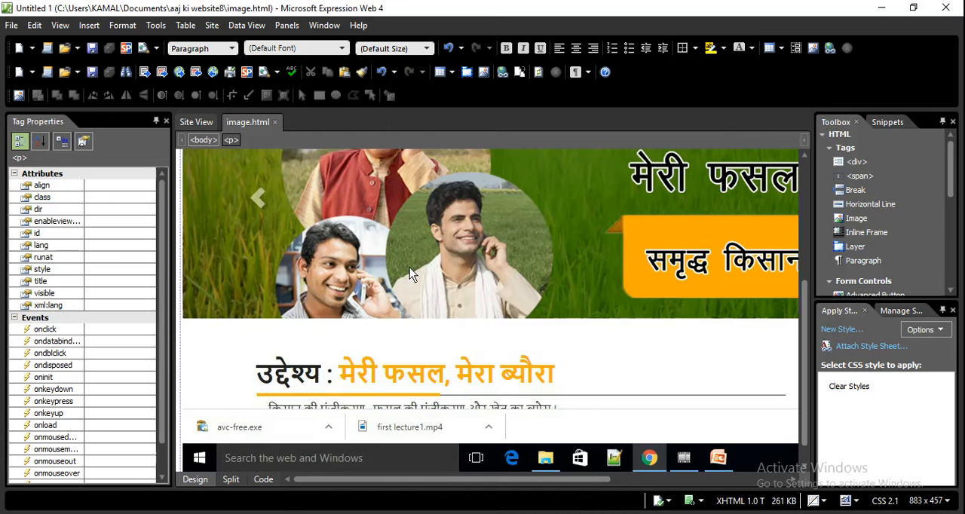
Return to Expression Web, review the inserted picture's file type options and appearance settings, and accept its properties without changes
double_click(409, 268)
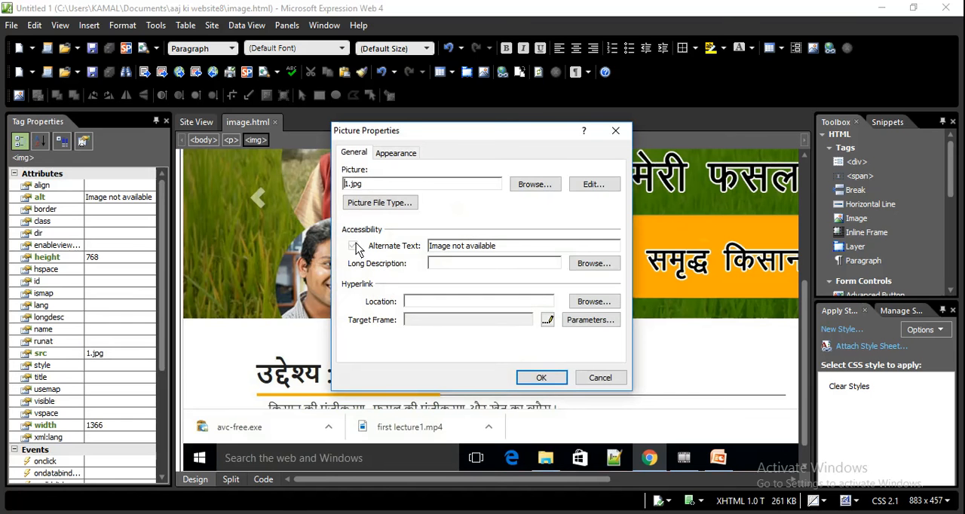
click(388, 203)
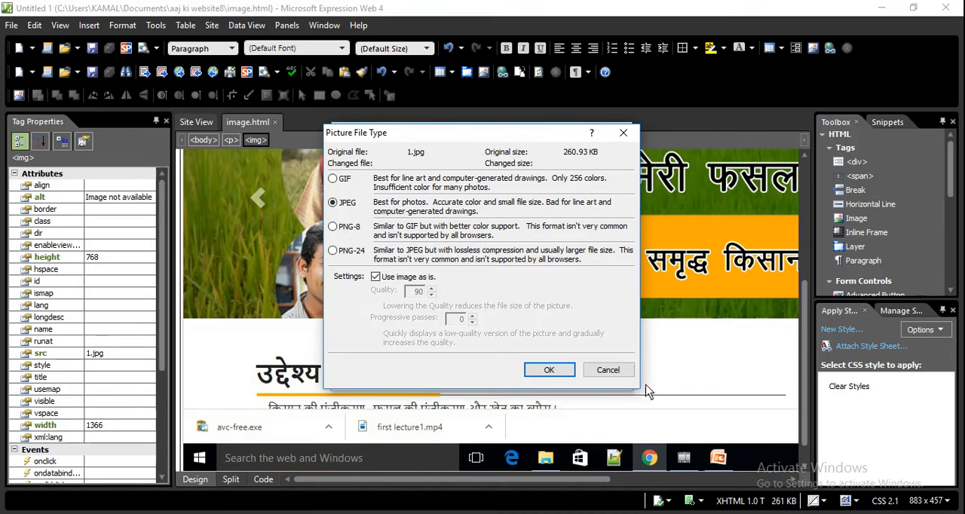
click(608, 371)
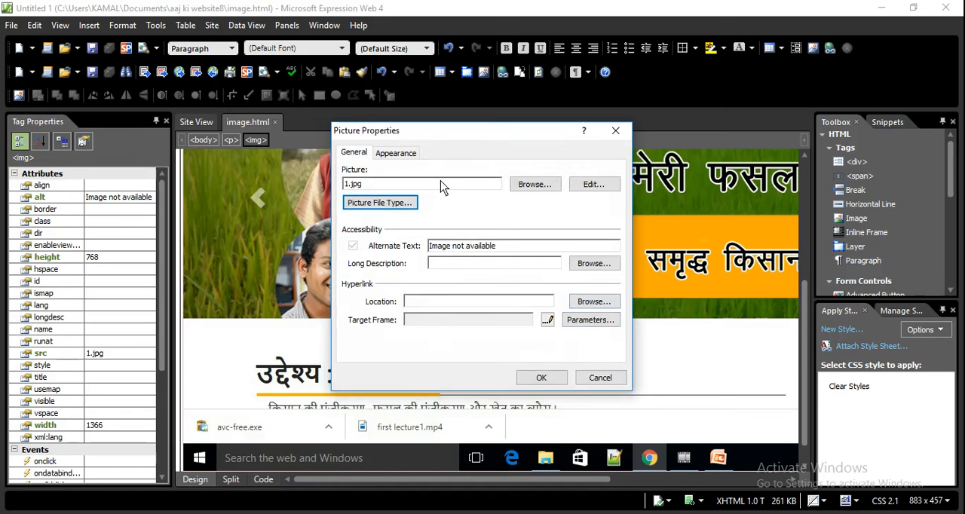
click(399, 153)
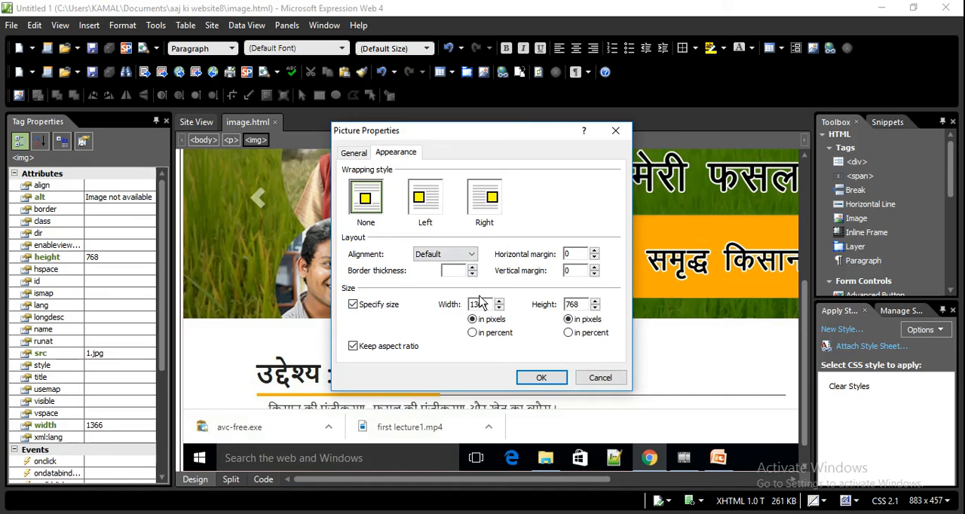
click(541, 377)
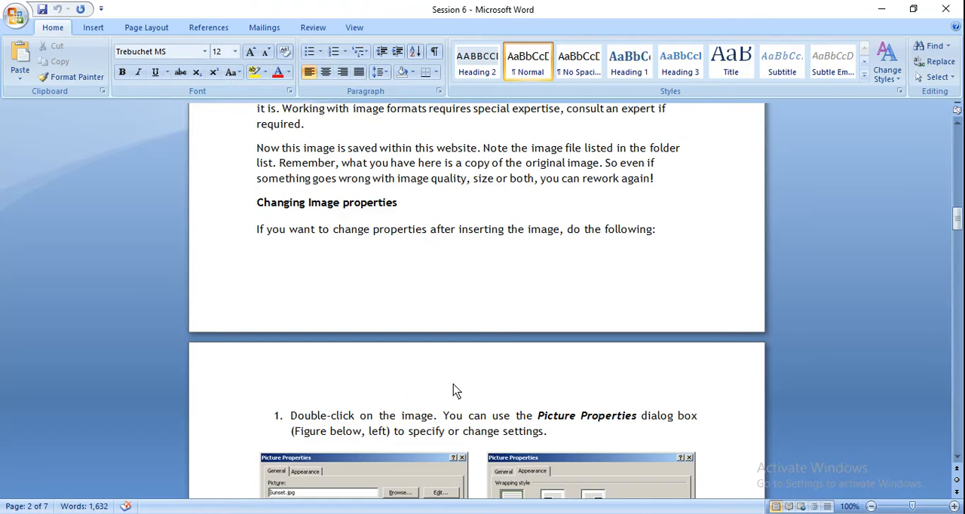
Switch to the Session 6 document and read the instructions for changing an image's size in Picture Properties
key(Down)
key(Down)
key(Down)
key(Down)
key(Down)
key(Down)
key(Down)
key(Down)
key(Down)
key(Down)
key(Down)
key(Down)
key(Down)
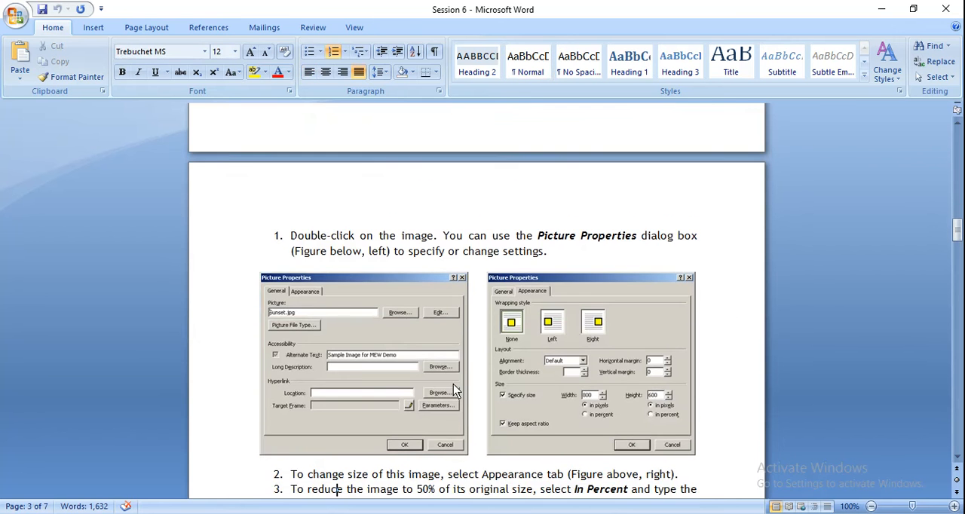
key(Down)
key(Down)
key(Down)
key(Down)
key(Down)
key(Down)
key(Down)
key(Down)
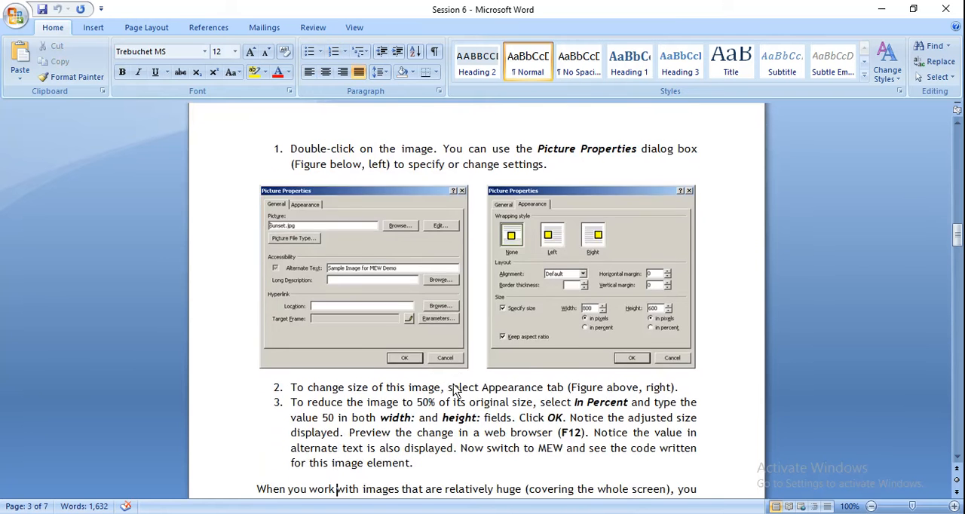
Read the lesson's instructions for inserting multiple pictures into a new page and creating thumbnails with Auto Thumbnail
key(Down)
key(Down)
key(Down)
key(Down)
key(Down)
key(Down)
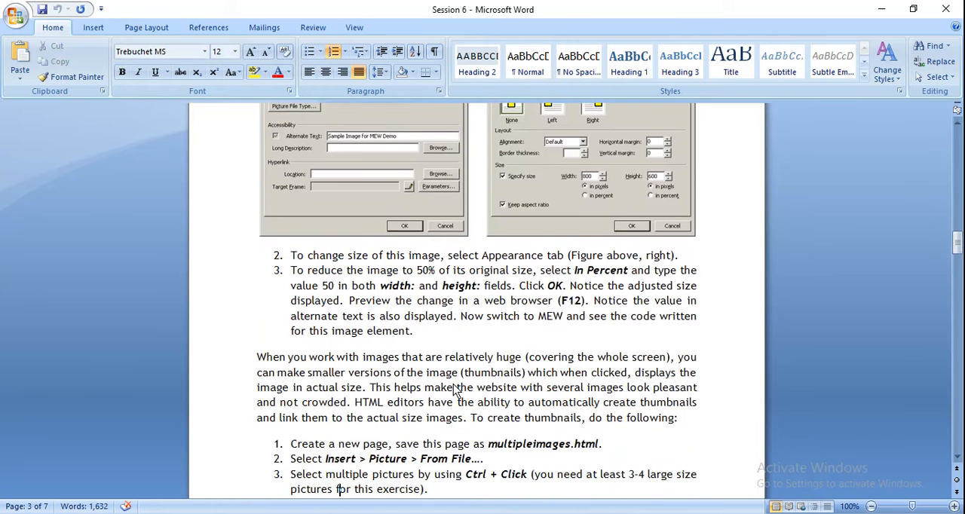
key(Down)
key(Down)
key(Down)
key(Down)
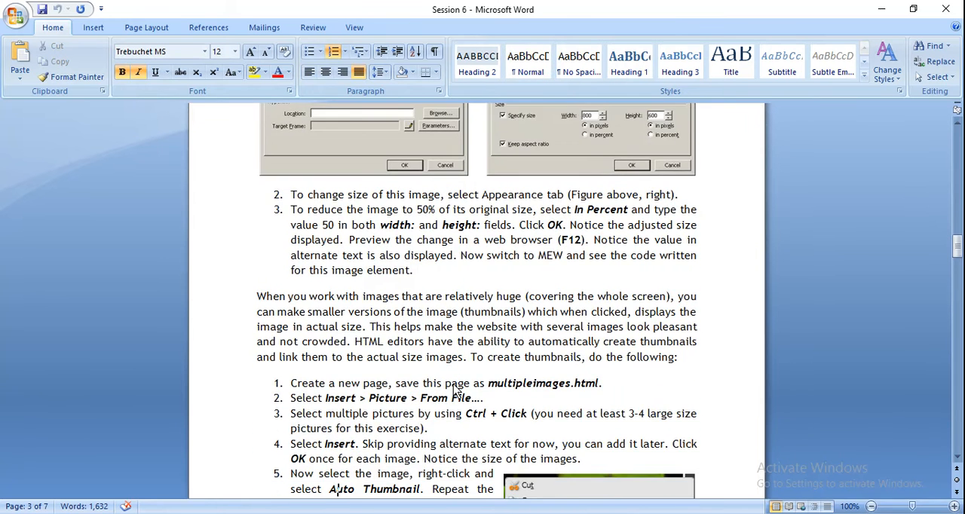
key(Down)
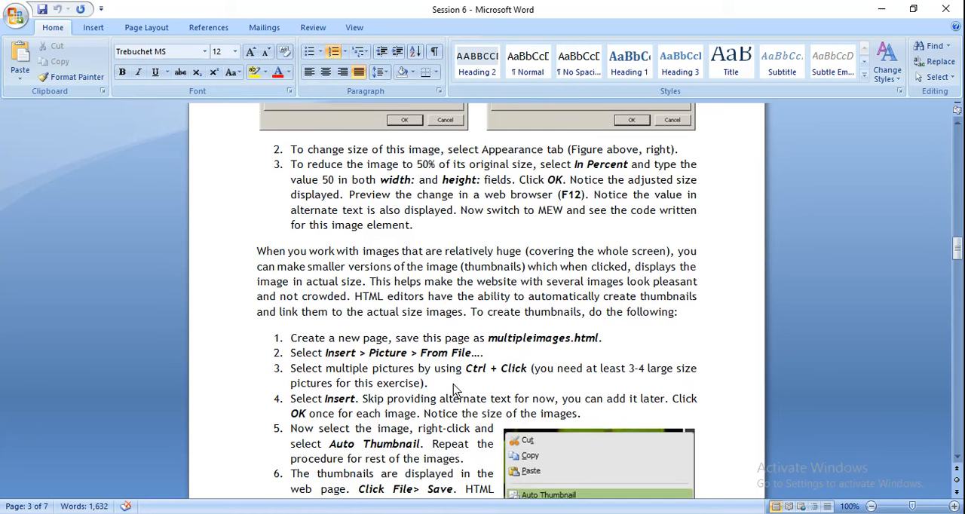
key(Down)
key(Down)
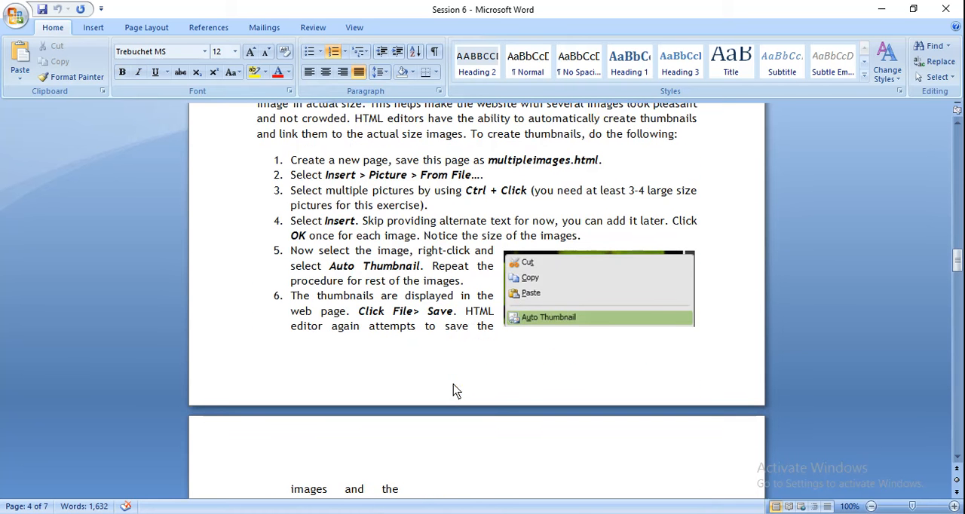
key(Up)
key(Up)
key(Up)
key(Up)
key(Up)
key(Up)
key(Up)
key(Up)
key(Up)
key(Up)
key(Up)
key(Up)
key(Up)
key(Up)
key(Up)
key(Up)
key(Up)
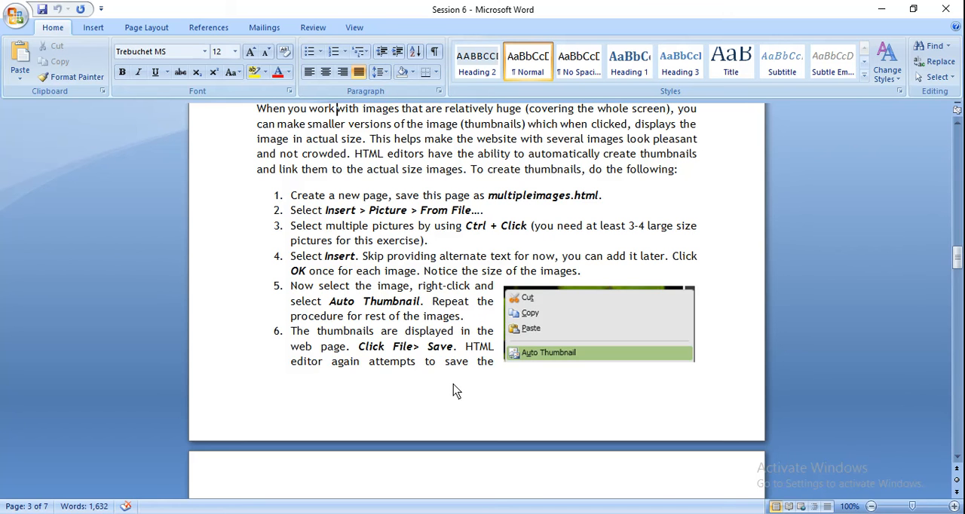
Switch back to Expression Web and create a new blank HTML page
click(482, 513)
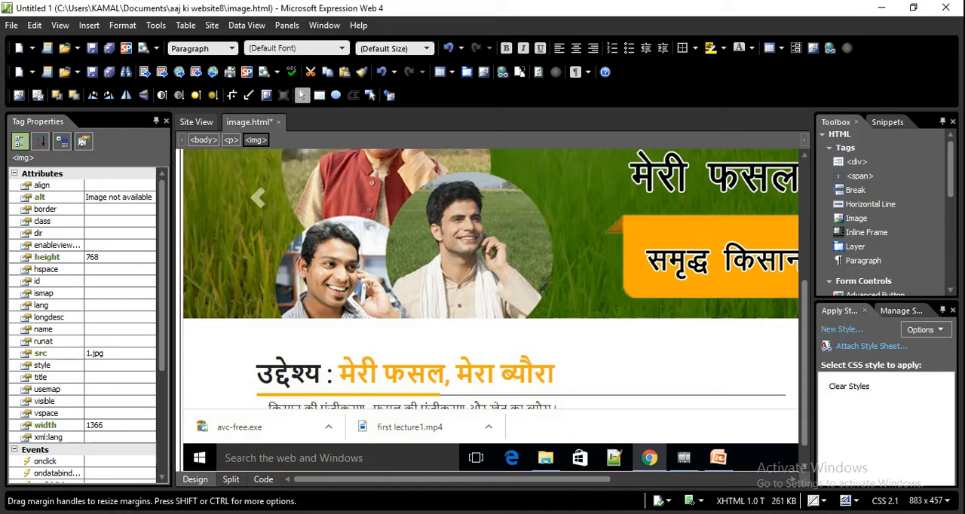
click(12, 28)
mouse_move(137, 45)
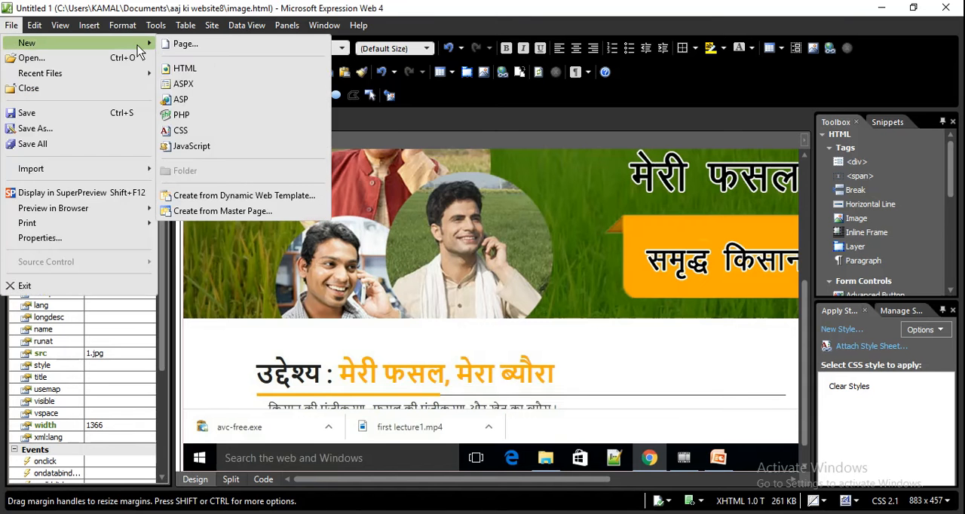
click(181, 68)
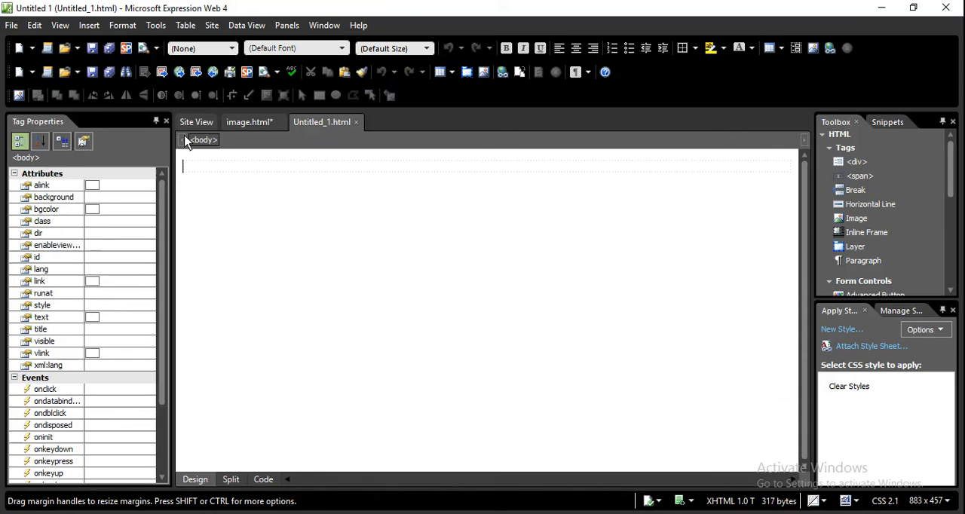
Insert pictures 1, 2, 4 and 5 together from the meri fasal mera bura folder into the new page
click(94, 28)
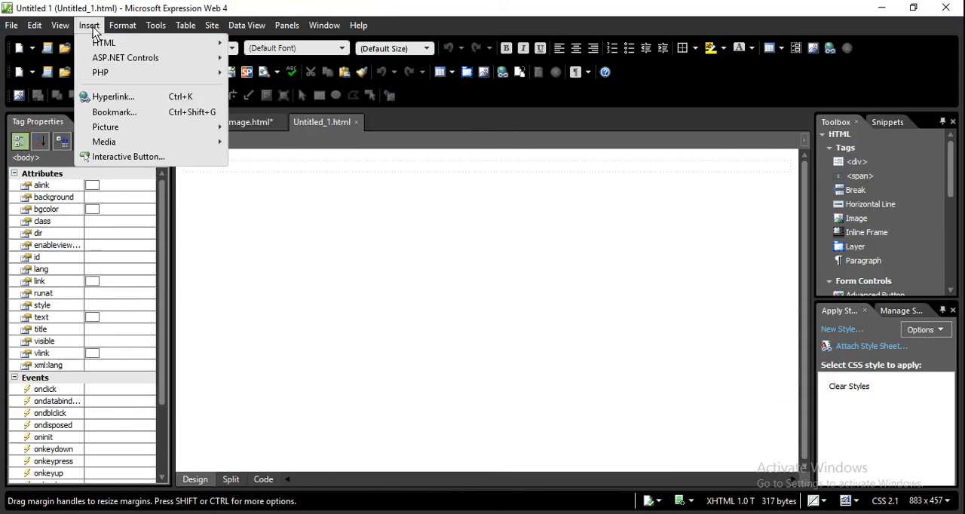
mouse_move(147, 132)
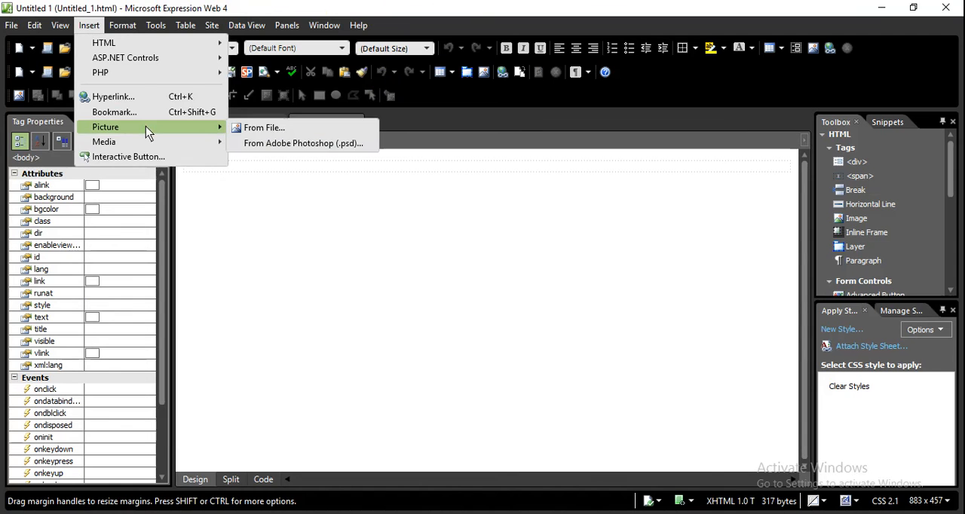
click(254, 131)
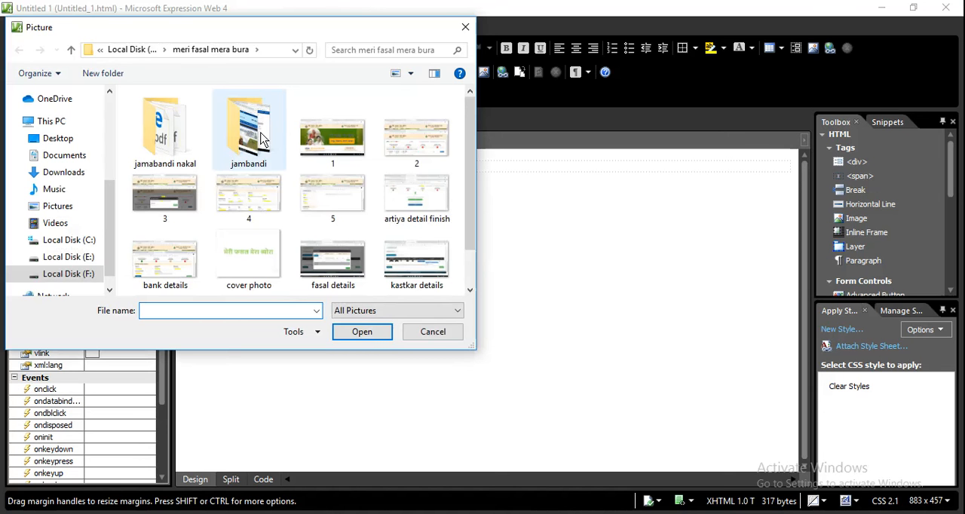
click(344, 151)
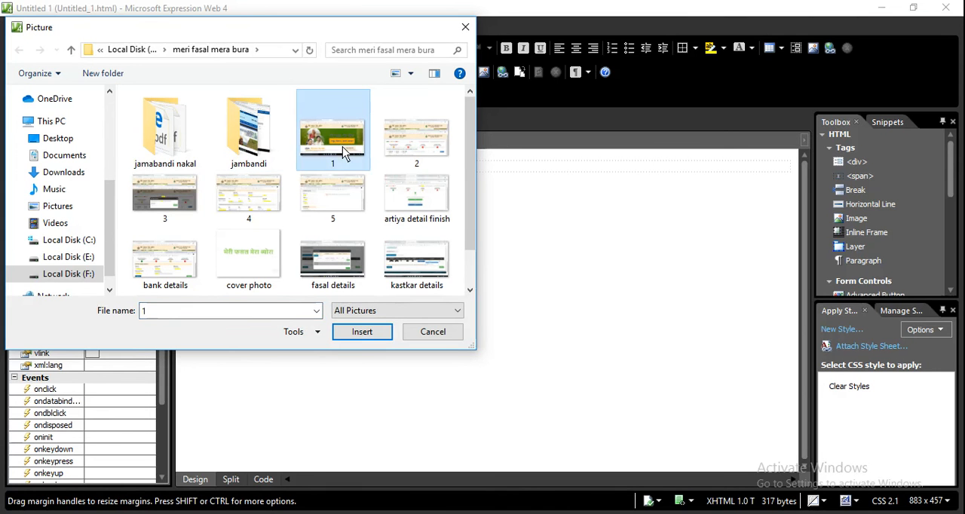
ctrl+click(397, 147)
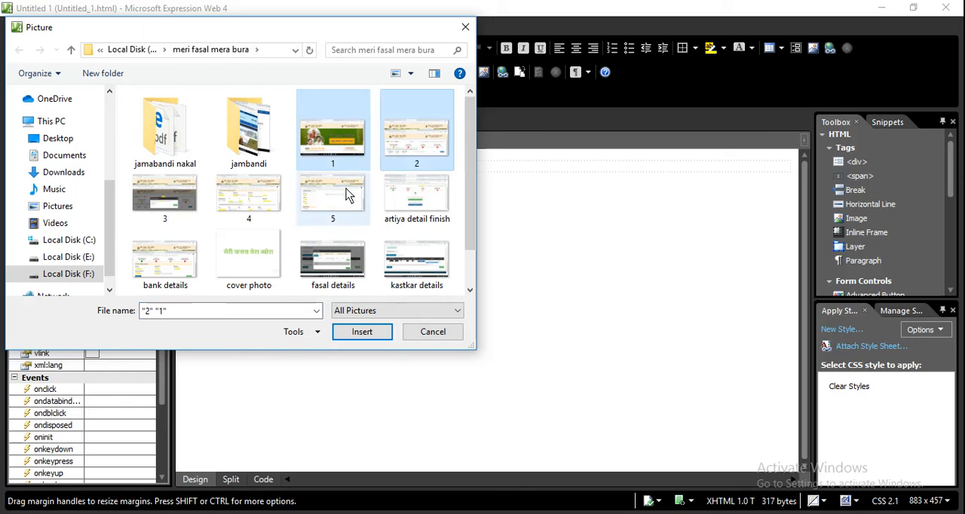
ctrl+click(339, 197)
ctrl+click(232, 199)
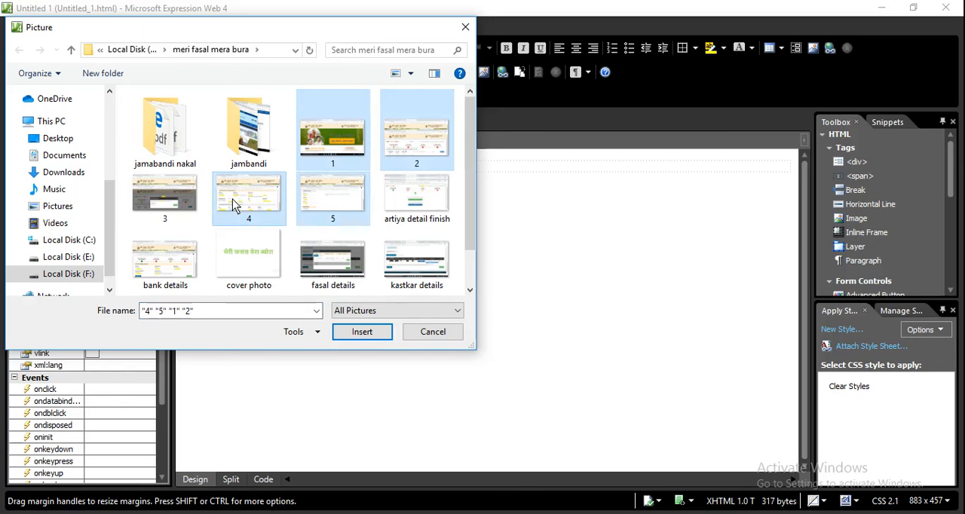
click(362, 334)
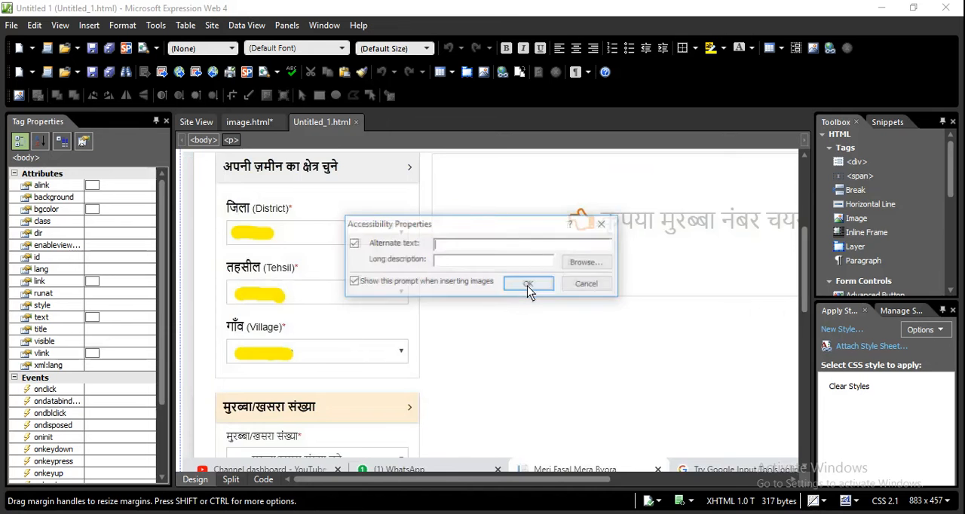
Accept the last picture's accessibility properties without alternate text and turn all four inserted pictures into auto thumbnails
click(529, 284)
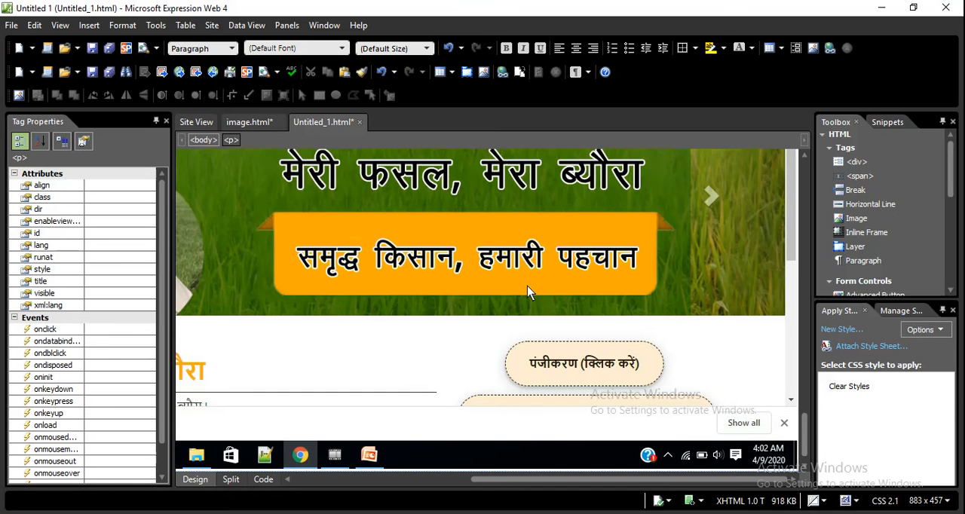
right_click(528, 292)
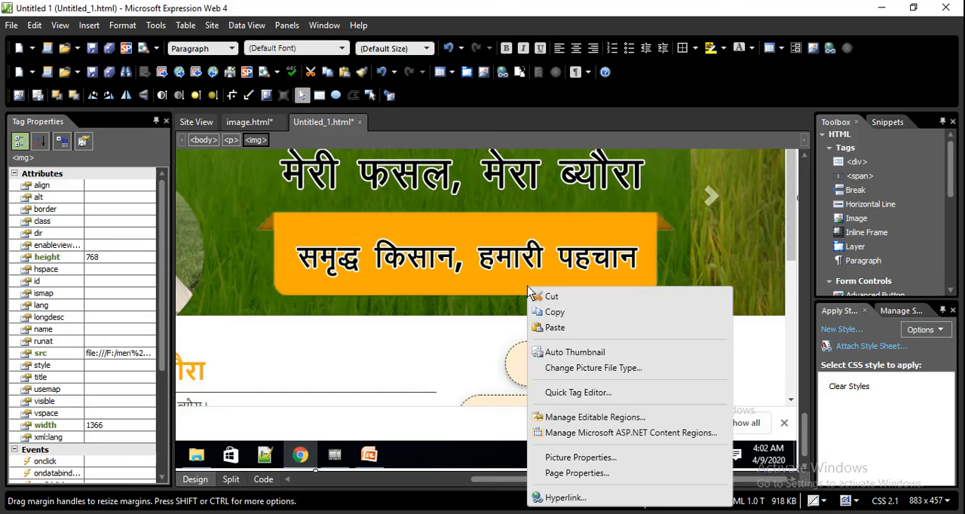
click(551, 354)
right_click(551, 354)
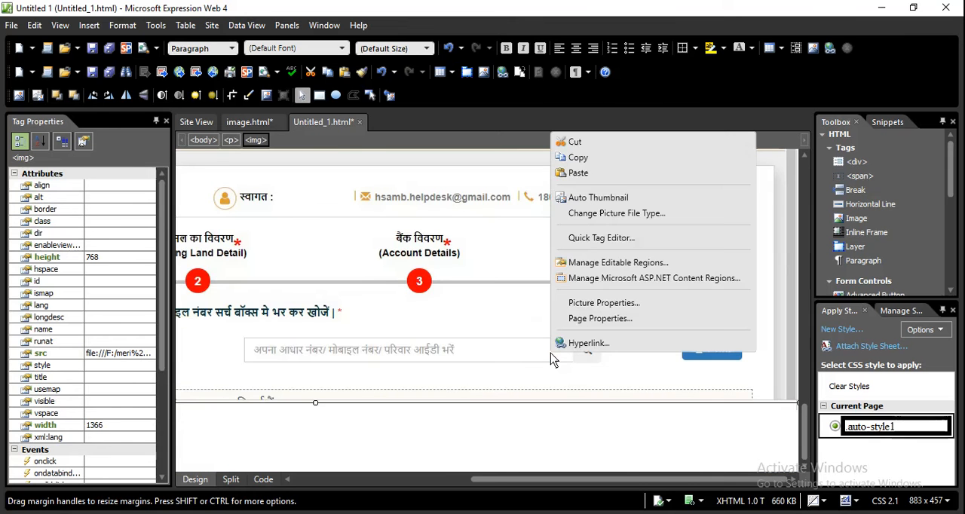
click(578, 199)
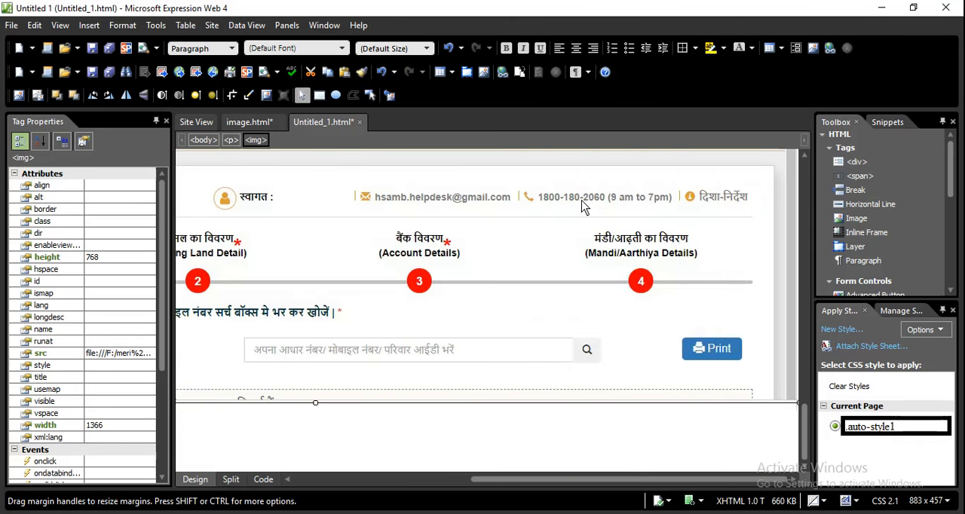
right_click(454, 223)
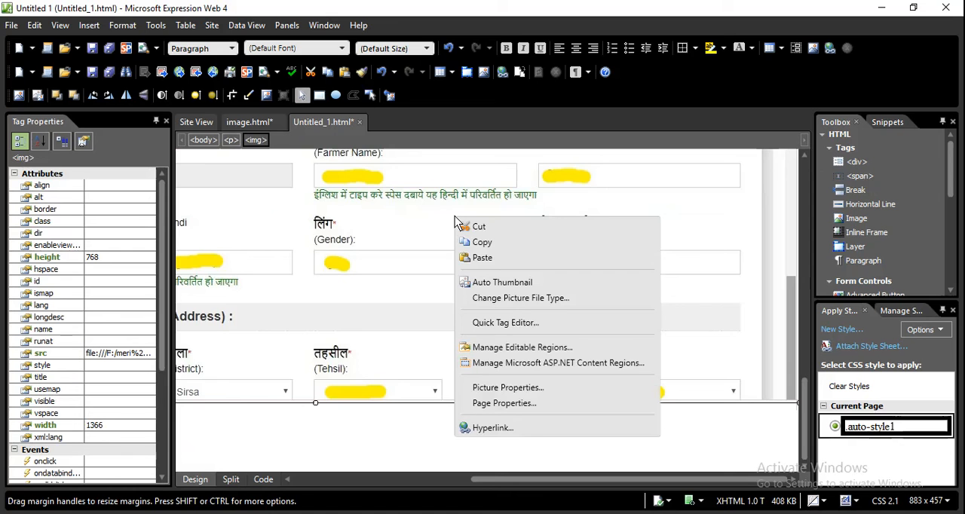
click(500, 282)
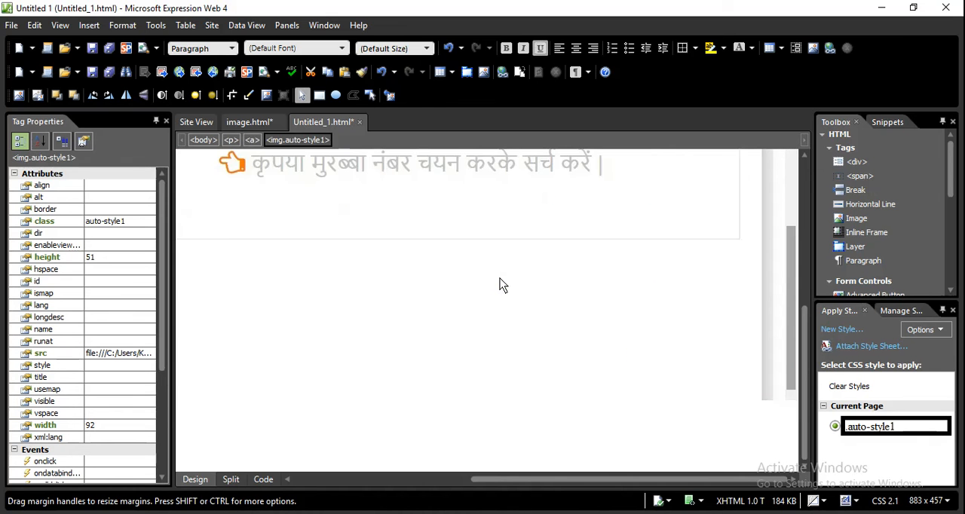
right_click(500, 282)
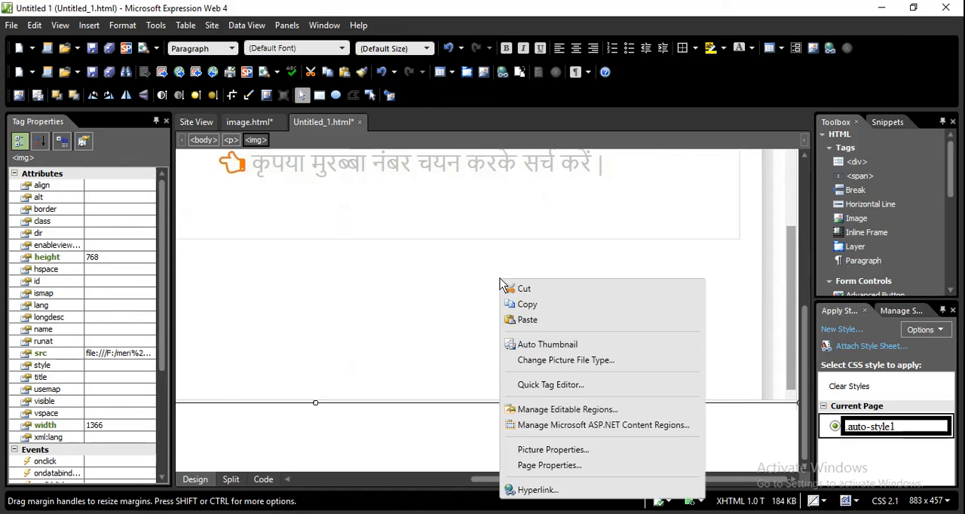
click(534, 349)
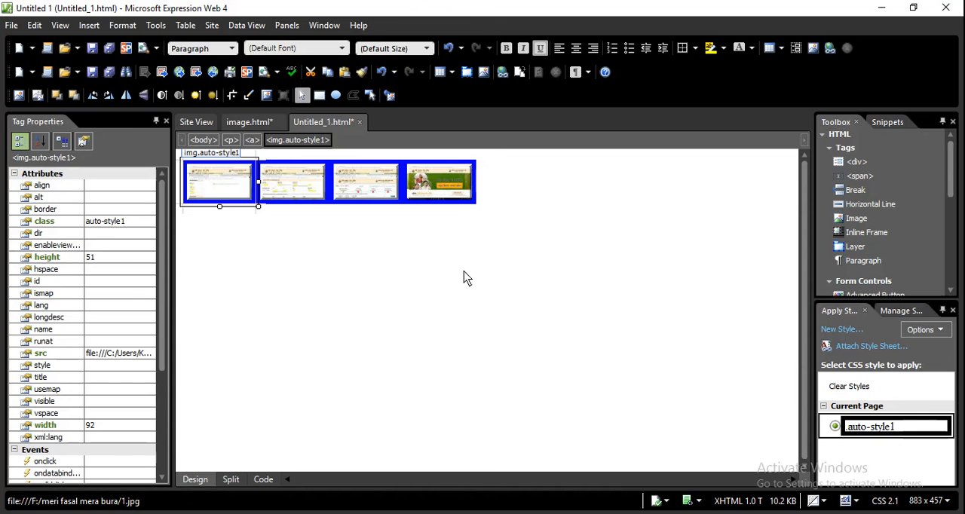
Save the page as multipleimages.html in the aaj ki website8 folder, together with its embedded full-size and thumbnail pictures
key(ctrl+s)
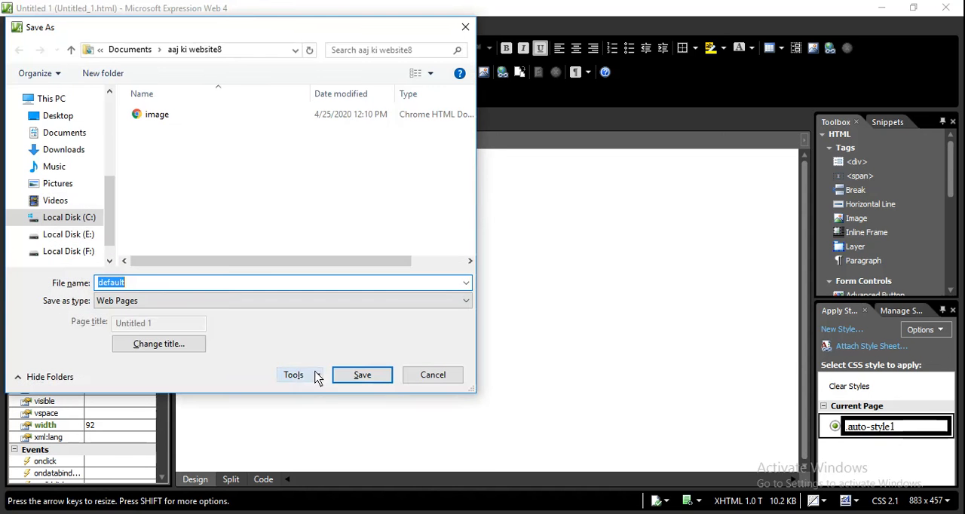
click(147, 285)
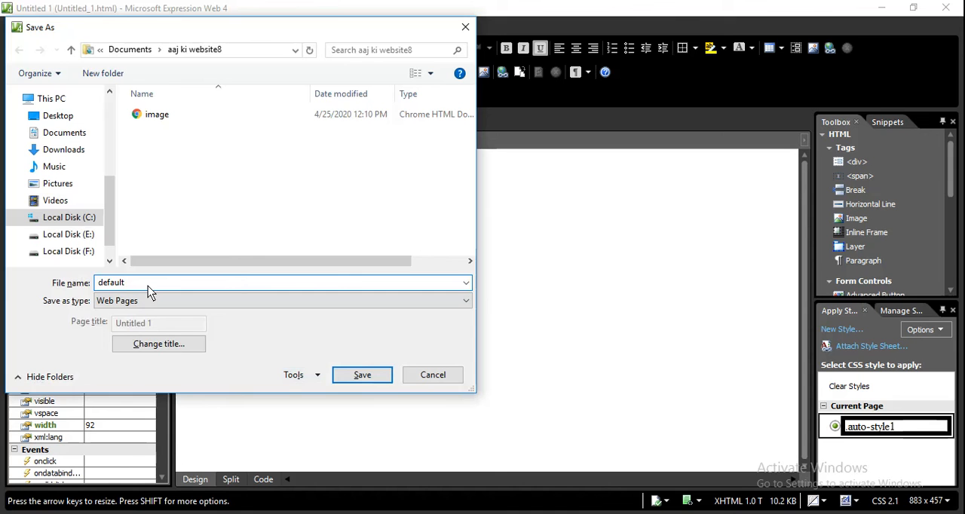
key(BackSpace)
key(BackSpace)
key(BackSpace)
key(BackSpace)
key(BackSpace)
key(BackSpace)
key(BackSpace)
text(multipleimages.html)
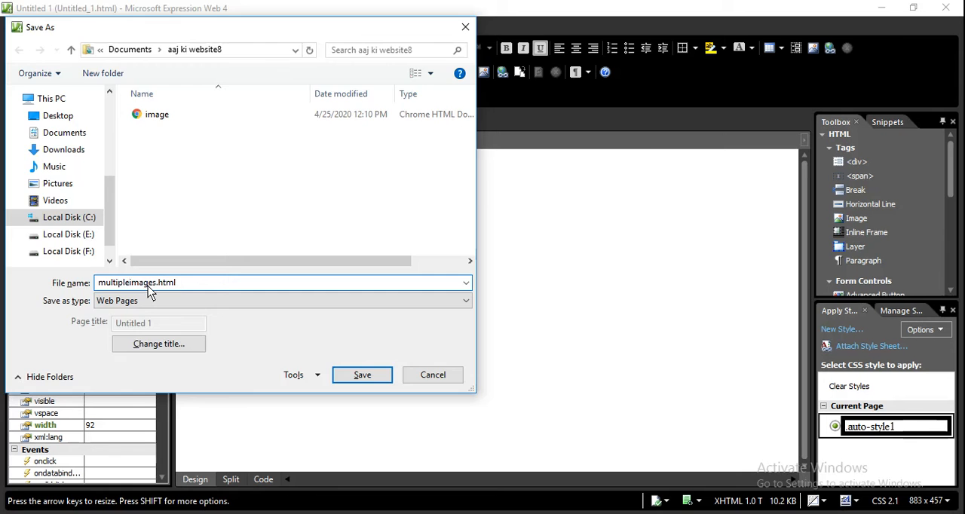
key(Return)
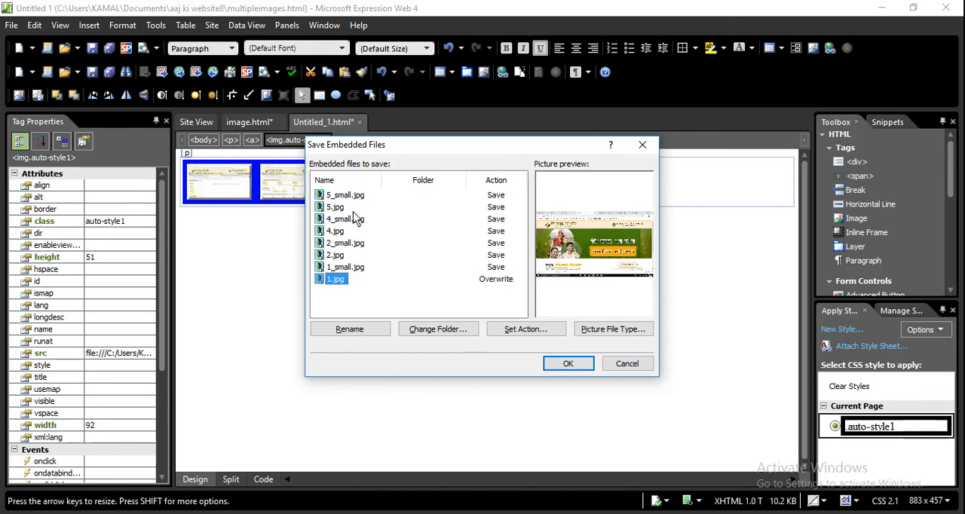
click(564, 365)
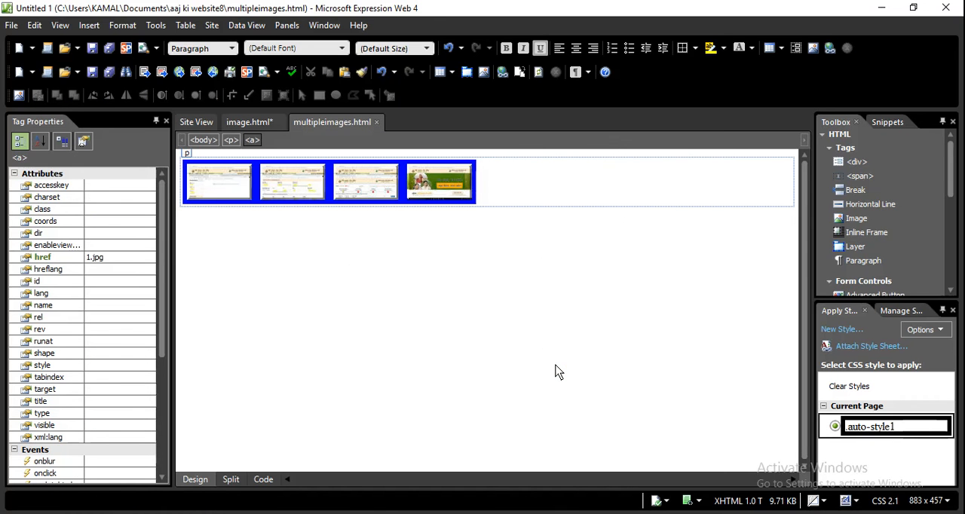
Preview the page in Internet Explorer 11, open the first two thumbnails at full size, and close the browser
click(13, 32)
mouse_move(65, 208)
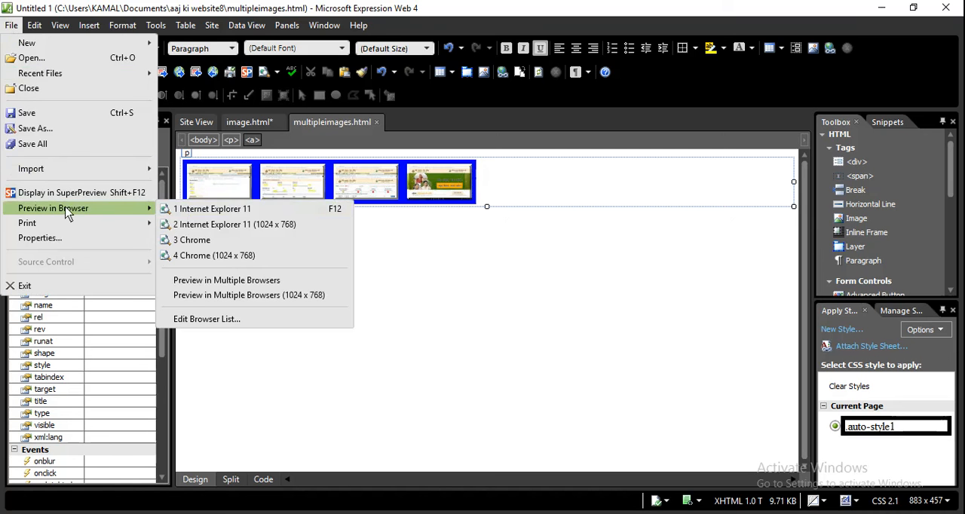
click(190, 212)
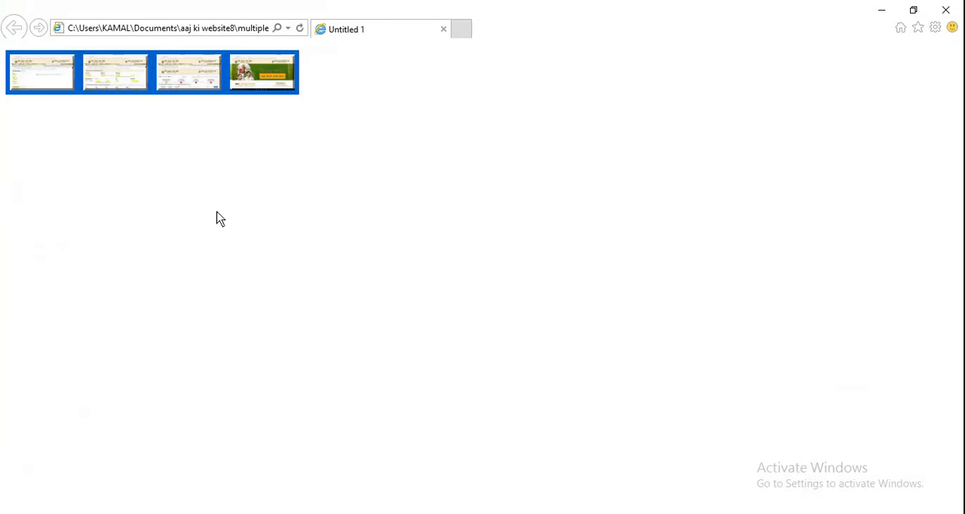
click(43, 78)
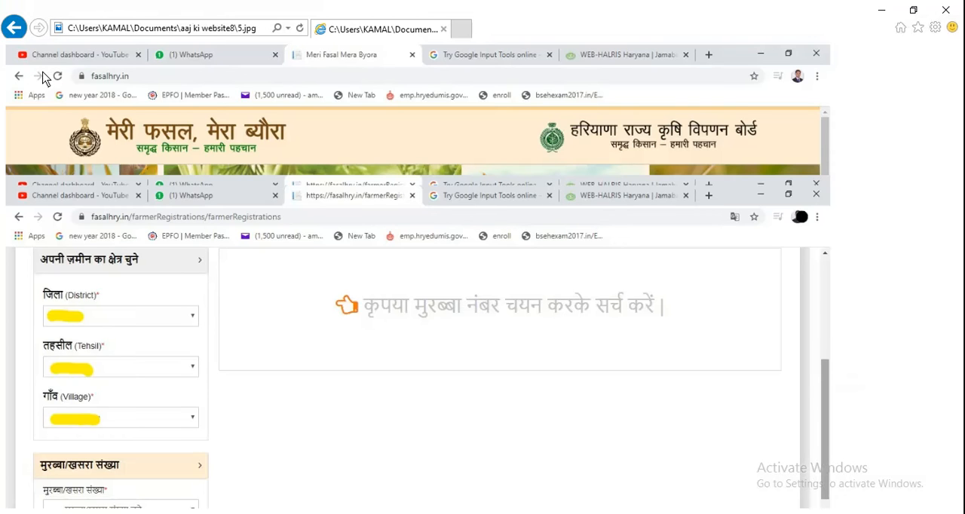
click(16, 28)
click(123, 80)
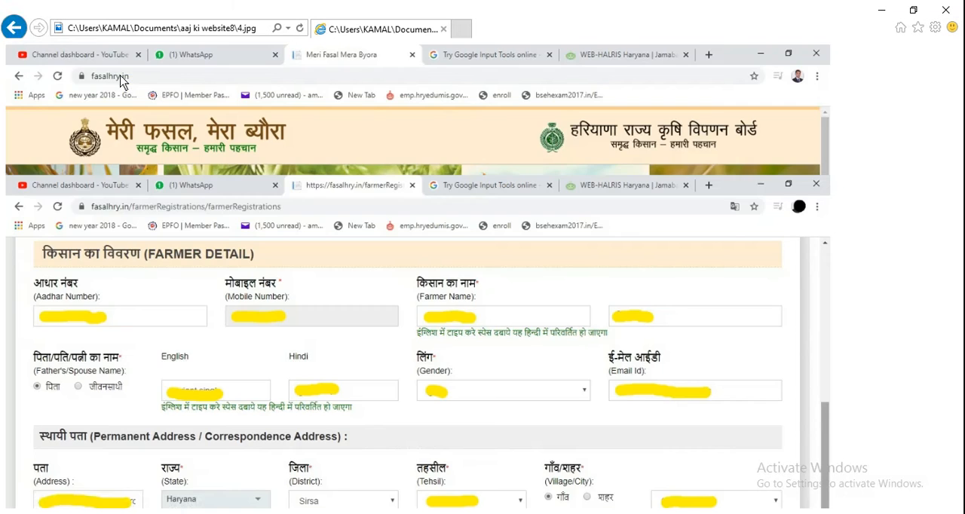
click(14, 28)
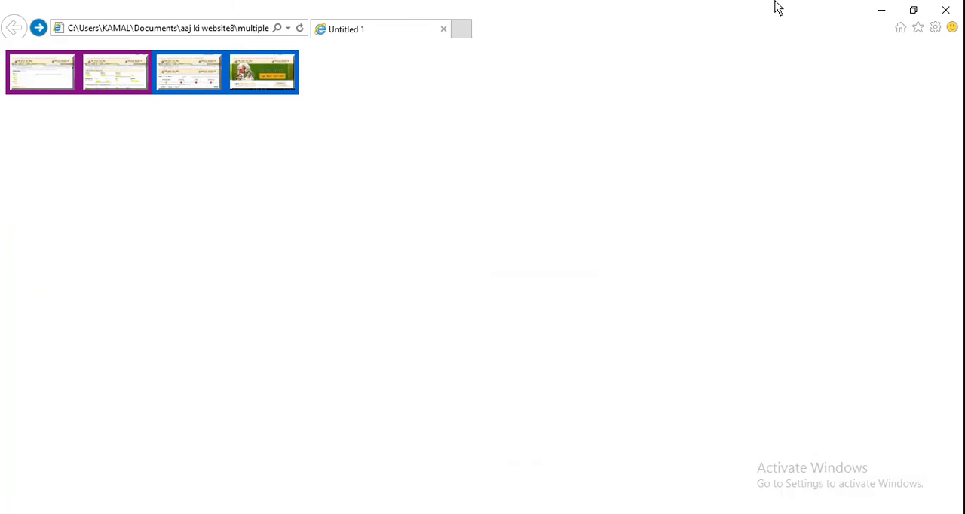
click(948, 11)
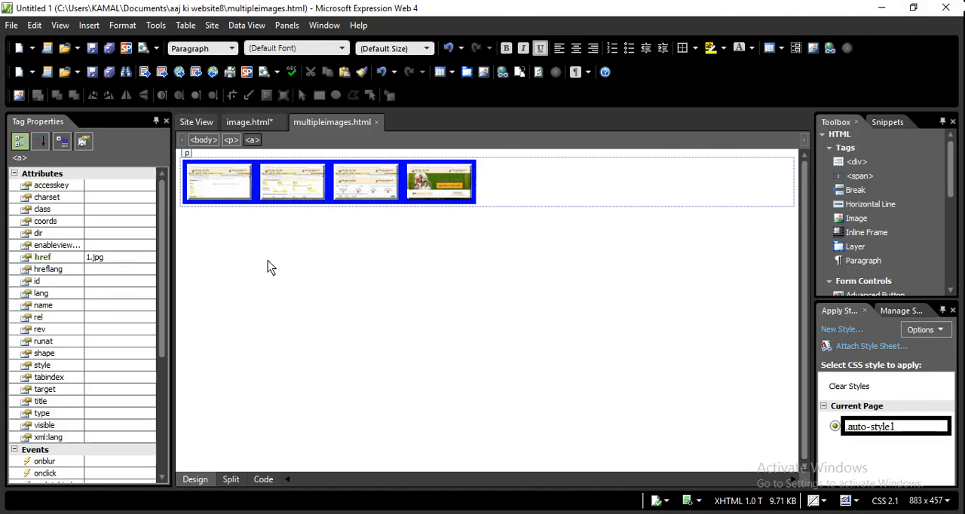
Display the page's HTML code and examine the link and image tags generated for the first auto thumbnail
click(263, 480)
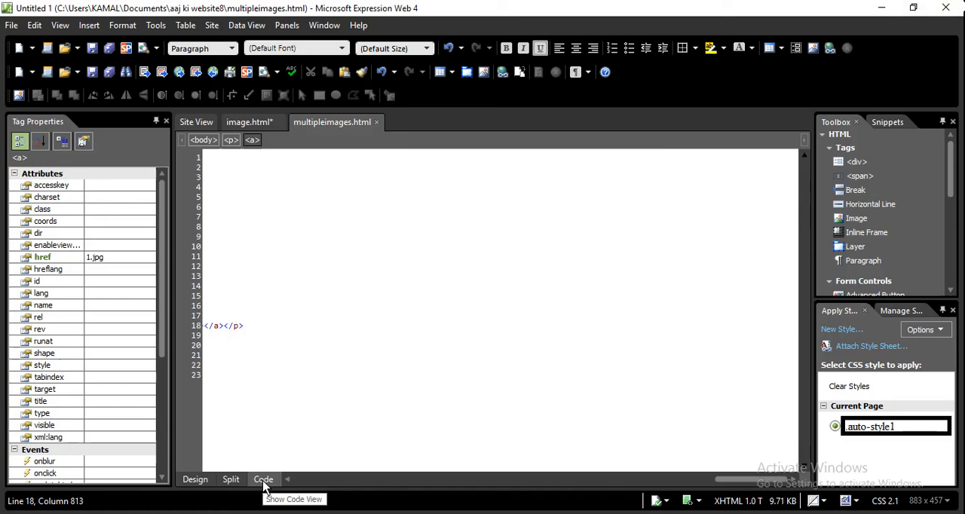
click(277, 410)
key(Up)
key(Up)
key(Up)
key(Up)
key(Up)
key(Up)
key(Up)
key(Up)
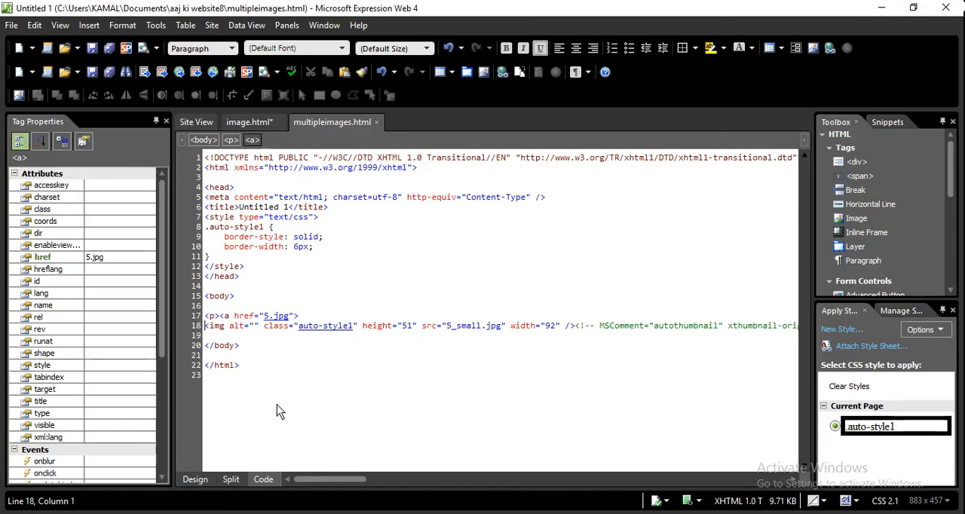
key(Down)
key(Down)
key(Up)
key(Up)
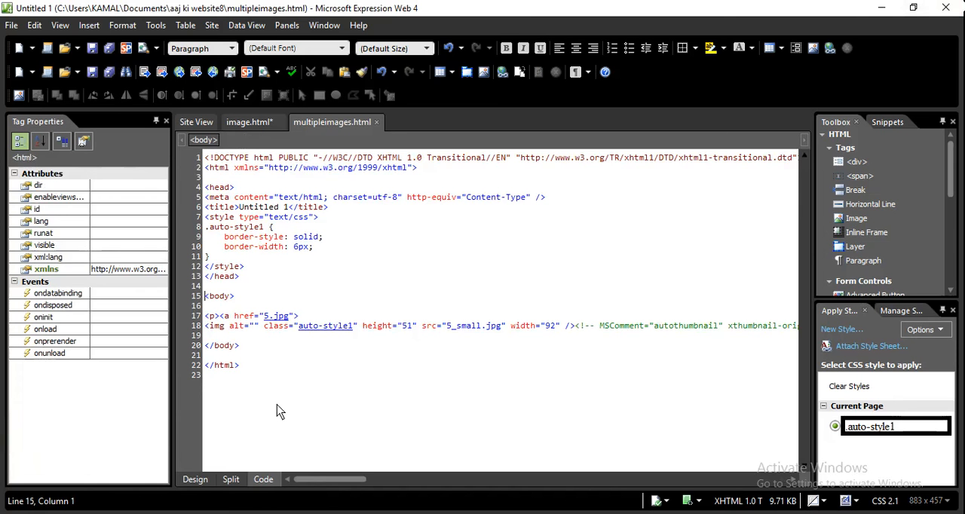
key(Down)
key(Down)
key(Right)
key(Right)
key(Right)
key(Right)
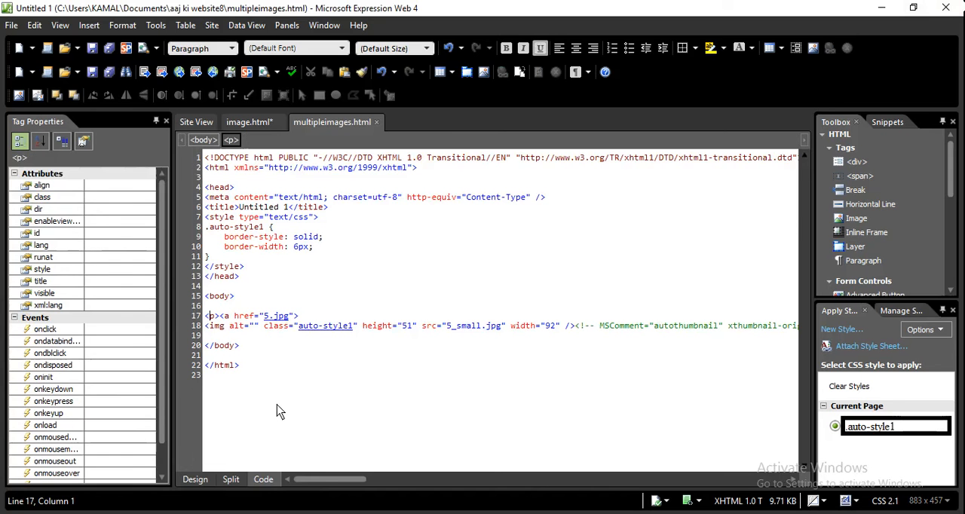
key(Right)
key(Right)
key(Right)
key(Right)
key(Right)
key(Right)
key(Right)
key(Right)
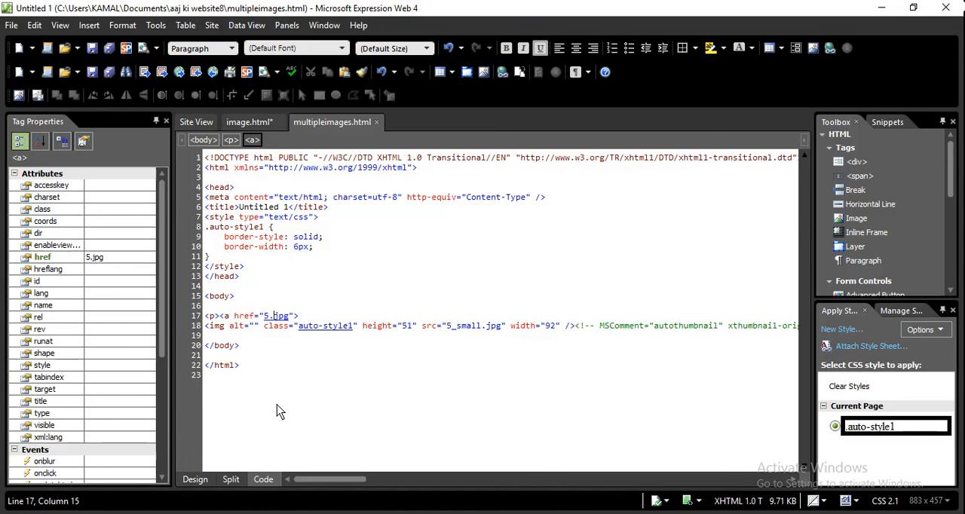
key(Right)
key(Right)
key(Right)
key(Right)
key(Right)
key(Right)
key(Right)
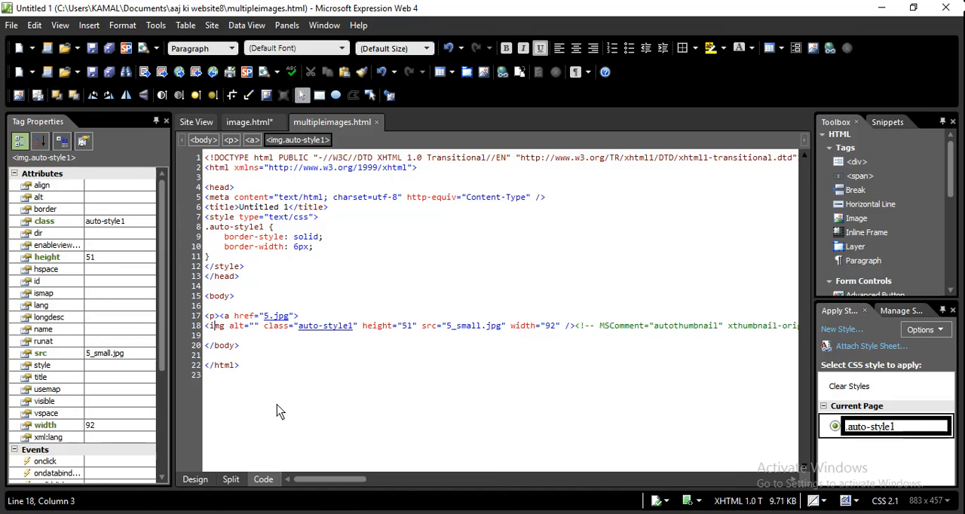
key(Right)
key(Right)
key(Right)
key(Right)
key(Right)
key(Right)
key(Right)
key(Right)
key(Right)
key(Right)
key(Right)
key(Right)
key(Right)
key(Right)
key(Right)
key(Right)
key(Right)
key(Right)
key(Right)
key(Right)
key(Right)
key(Right)
key(Right)
key(Right)
key(Right)
key(Right)
key(Right)
key(Right)
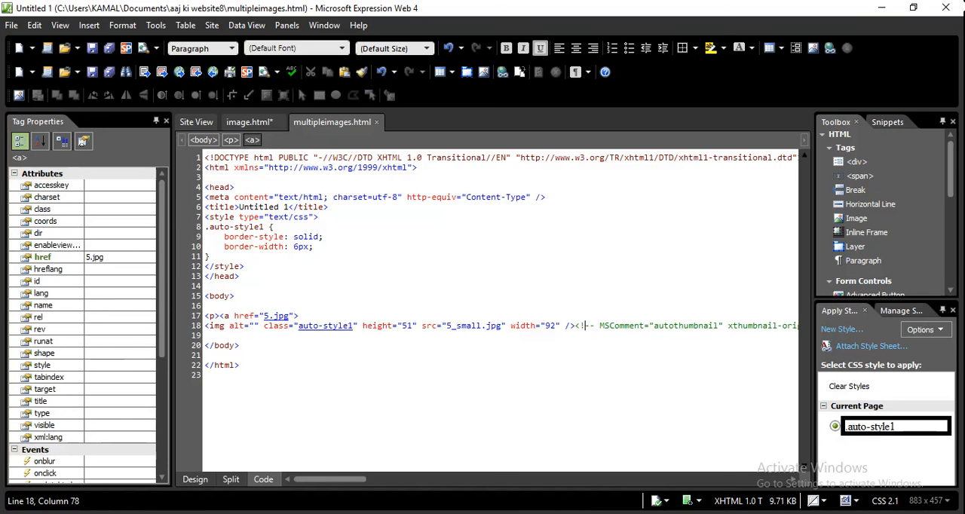
Switch to the Session 6 Word document and review the steps for creating, saving and previewing auto thumbnails
key(alt+Tab)
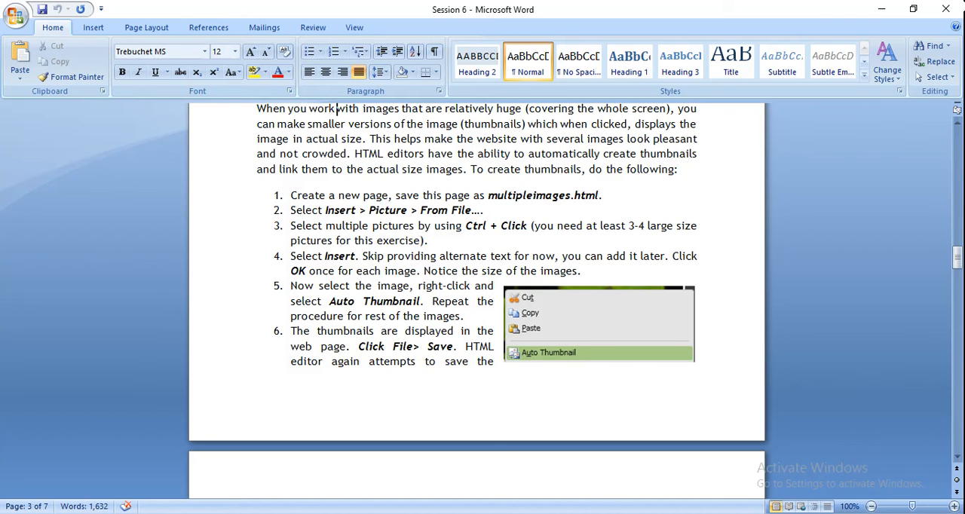
key(Down)
key(Down)
key(Down)
key(Down)
key(Down)
key(Down)
key(Down)
key(Down)
key(Down)
key(Down)
key(Down)
key(Down)
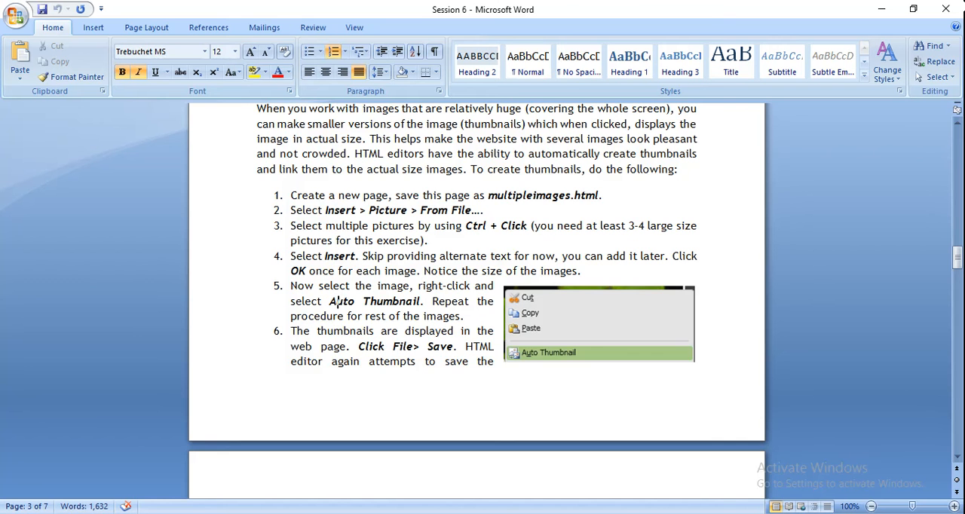
key(Down)
key(Down)
key(Down)
key(Down)
key(Down)
key(Down)
key(Down)
key(Down)
key(Down)
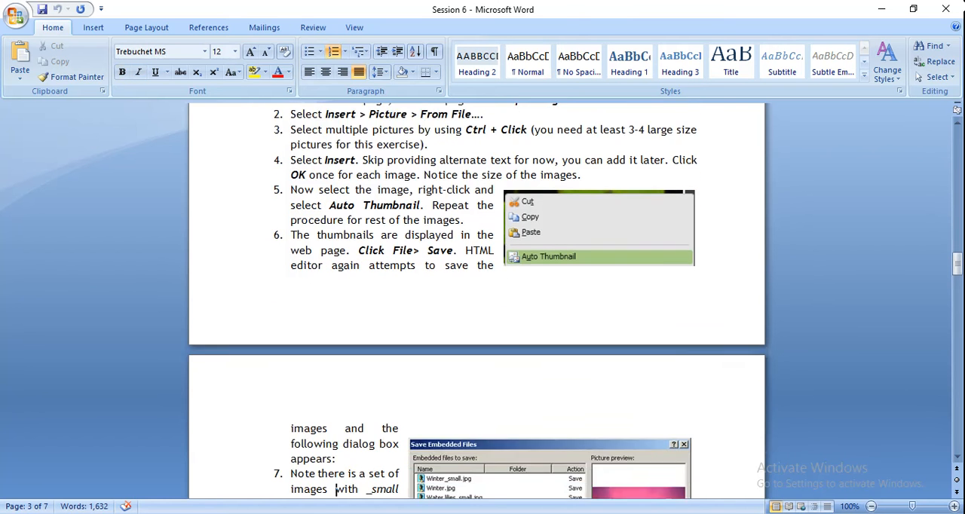
key(Down)
key(Down)
key(Down)
key(Down)
key(Down)
key(Down)
key(Down)
key(Down)
key(Down)
key(Down)
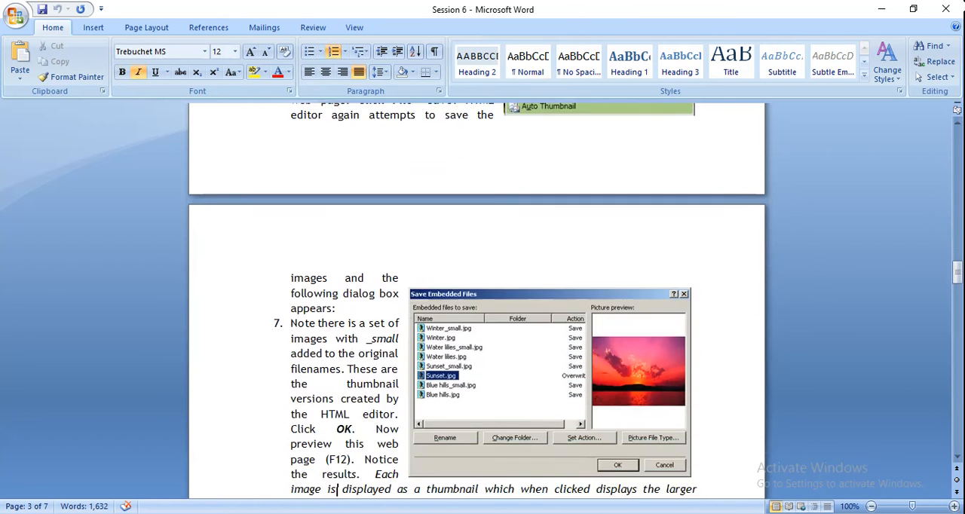
Read the Modifying thumbnail size section on changing the AutoThumbnail defaults in Page Editor Options
key(Down)
key(Down)
key(Down)
key(Down)
key(Down)
key(Down)
key(Down)
key(Down)
key(Down)
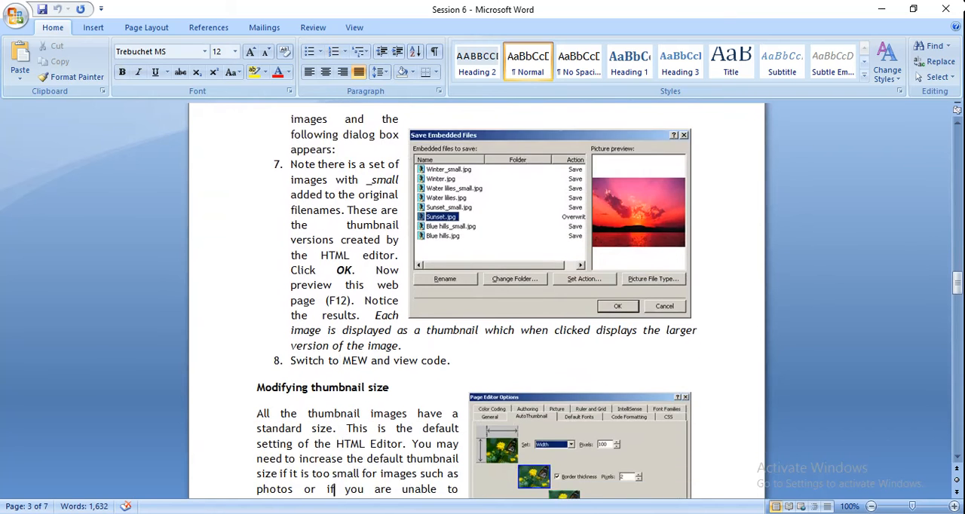
key(Down)
key(Down)
key(Down)
key(Down)
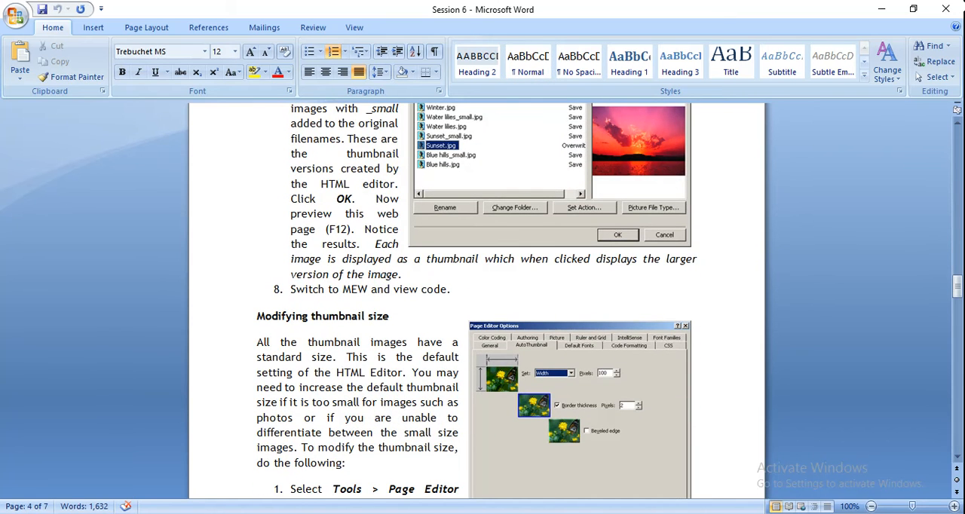
key(Down)
key(Down)
key(Down)
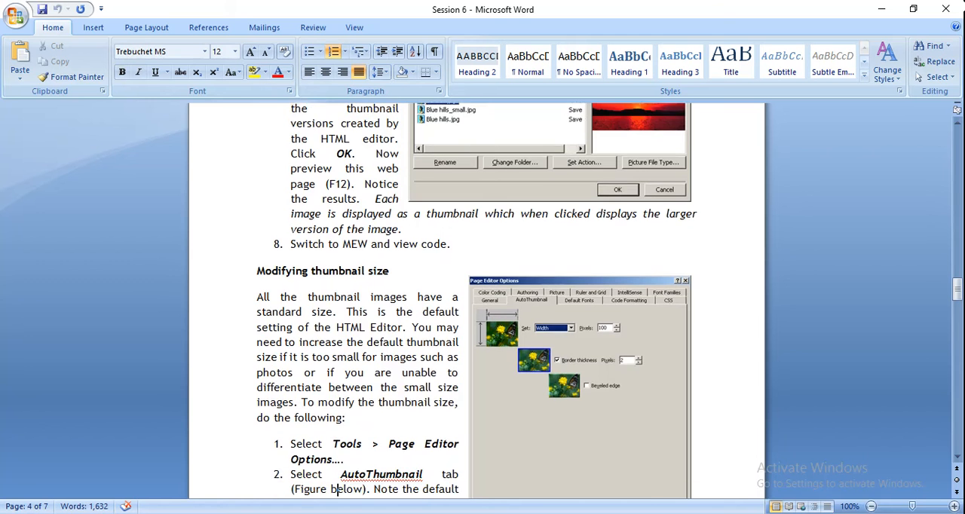
key(Down)
key(Down)
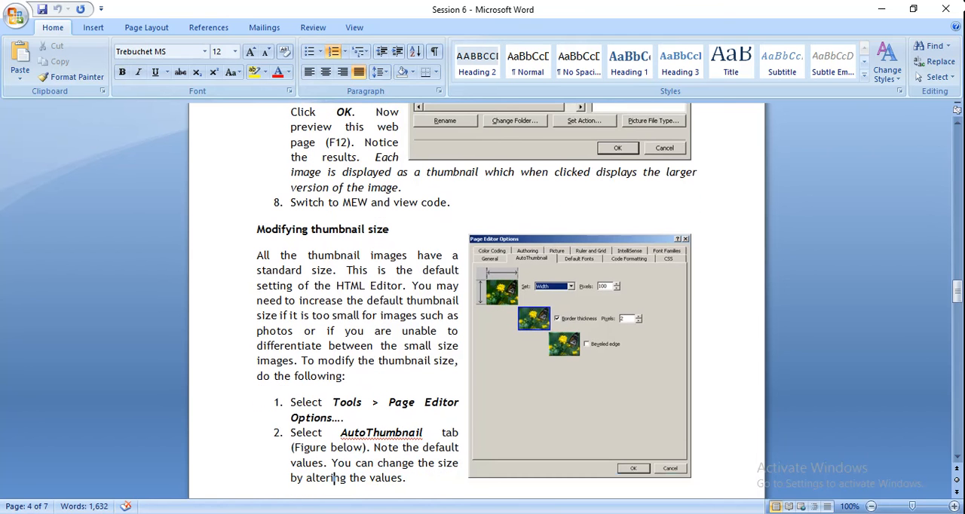
key(Down)
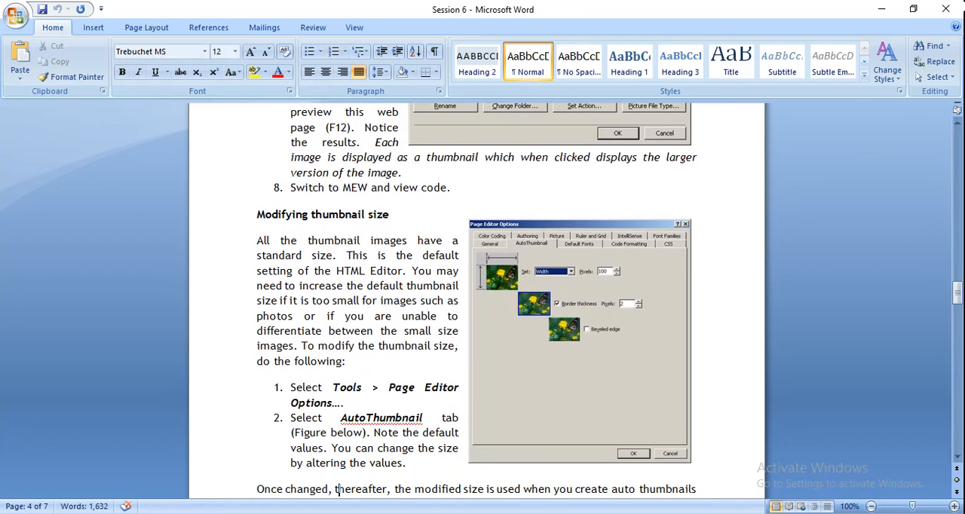
Switch to Expression Web, show multipleimages.html in Design view, and open the AutoThumbnail settings in Page Editor Options
key(alt+Tab)
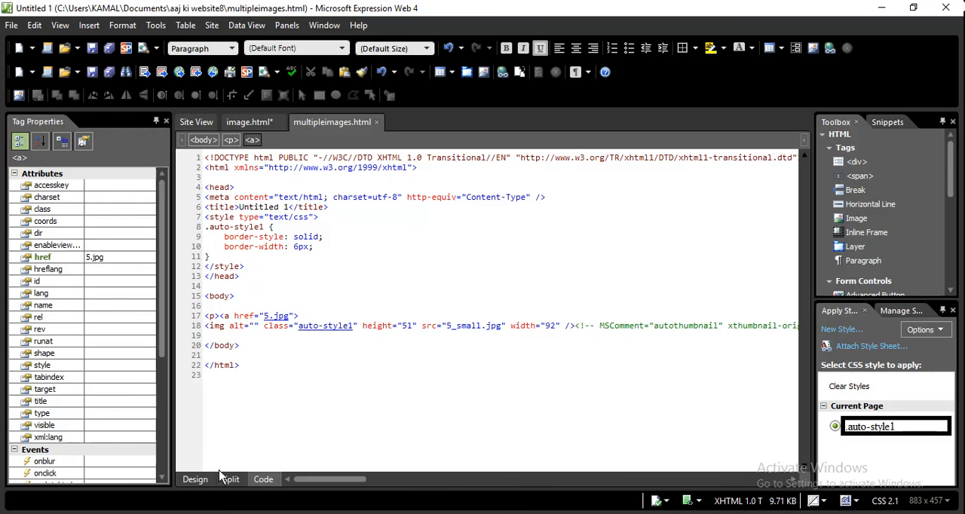
click(194, 479)
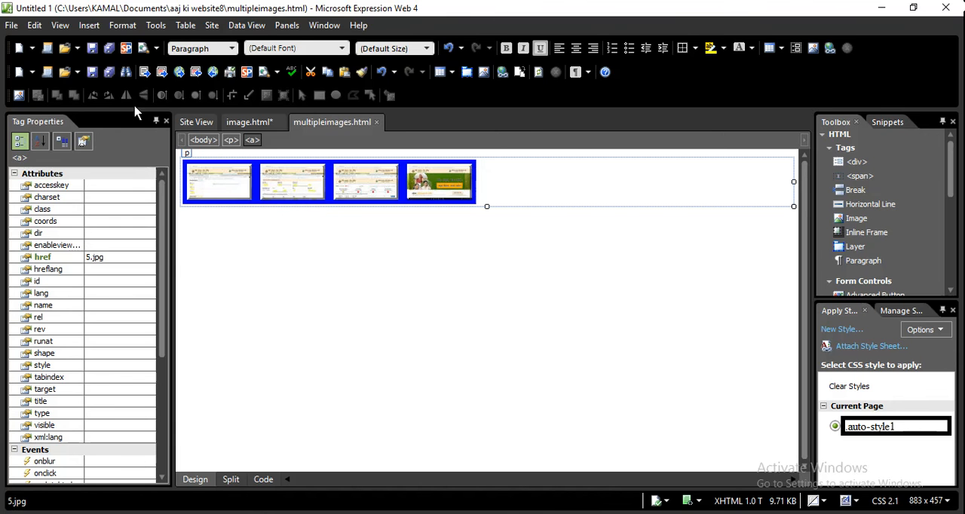
click(158, 25)
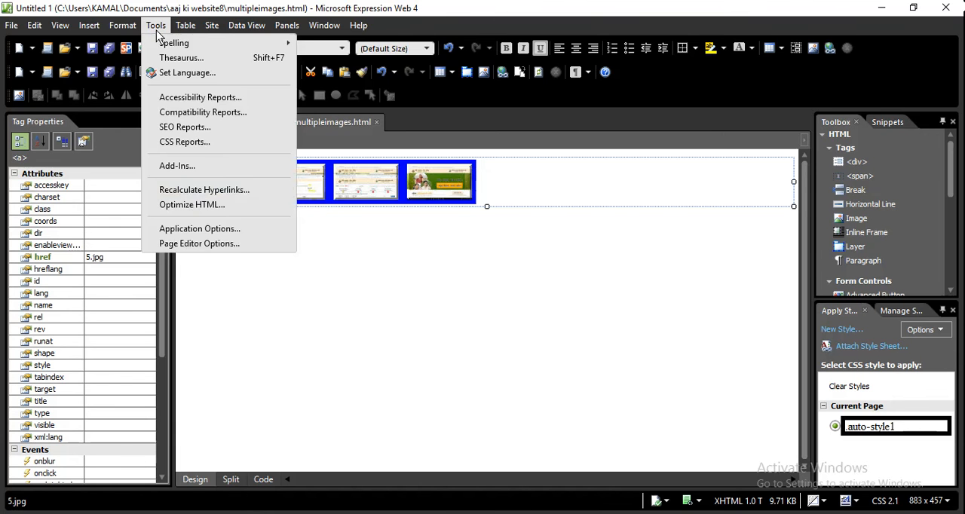
click(195, 246)
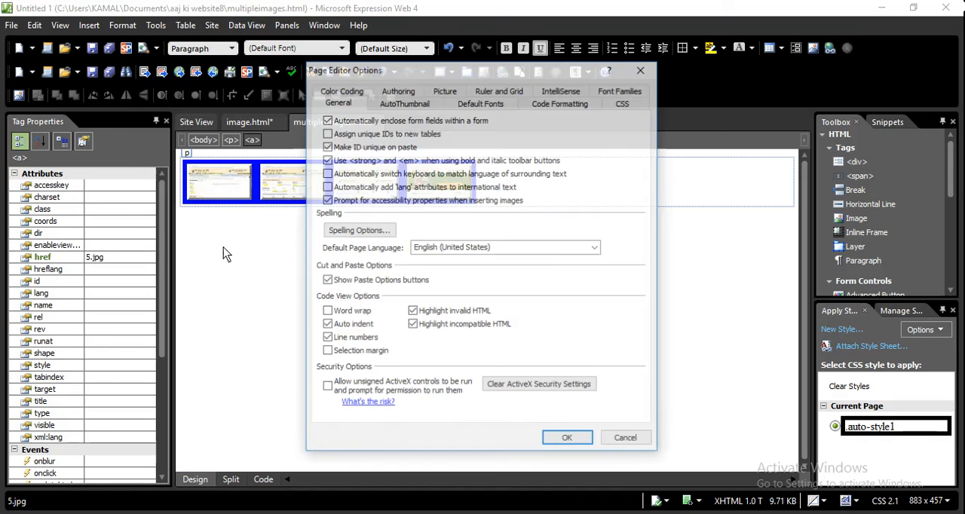
click(398, 103)
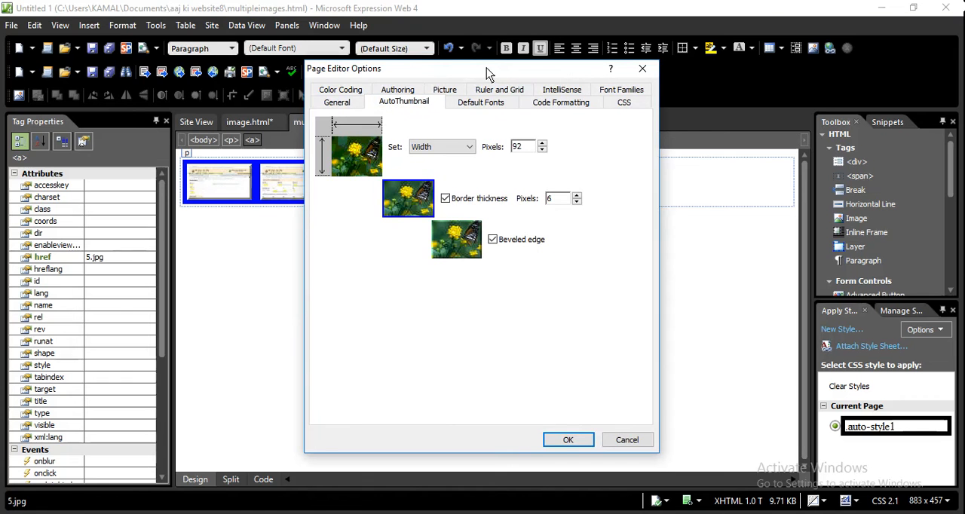
drag(486, 68, 536, 79)
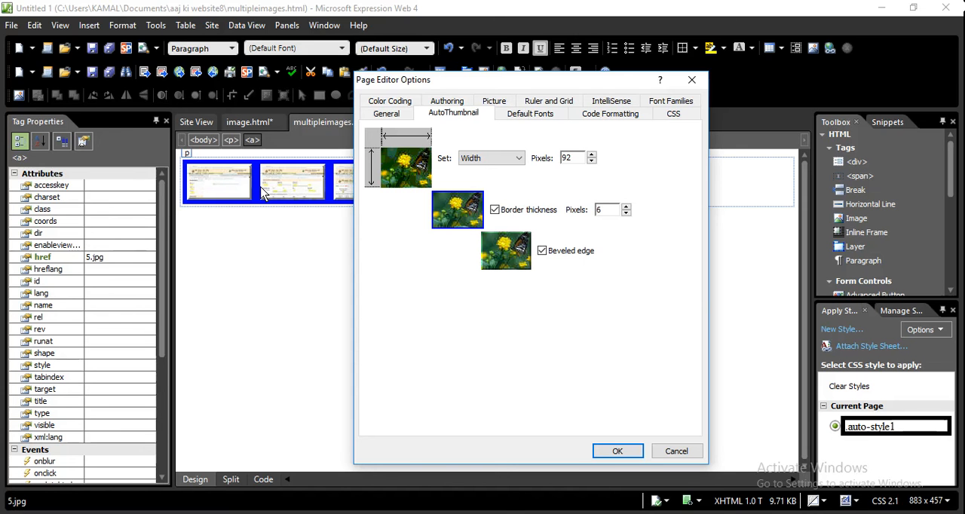
Reduce the default auto thumbnail width to 66 pixels, use a thinner border, and turn off the beveled edge
click(592, 163)
click(592, 162)
click(592, 162)
click(592, 162)
click(591, 162)
click(591, 162)
click(592, 162)
click(592, 162)
click(592, 162)
click(592, 162)
click(592, 162)
click(592, 162)
click(591, 162)
click(591, 162)
click(592, 162)
click(592, 163)
click(591, 163)
click(592, 162)
click(591, 162)
click(592, 162)
click(591, 163)
click(591, 162)
click(625, 214)
click(626, 213)
click(625, 214)
click(543, 252)
click(608, 452)
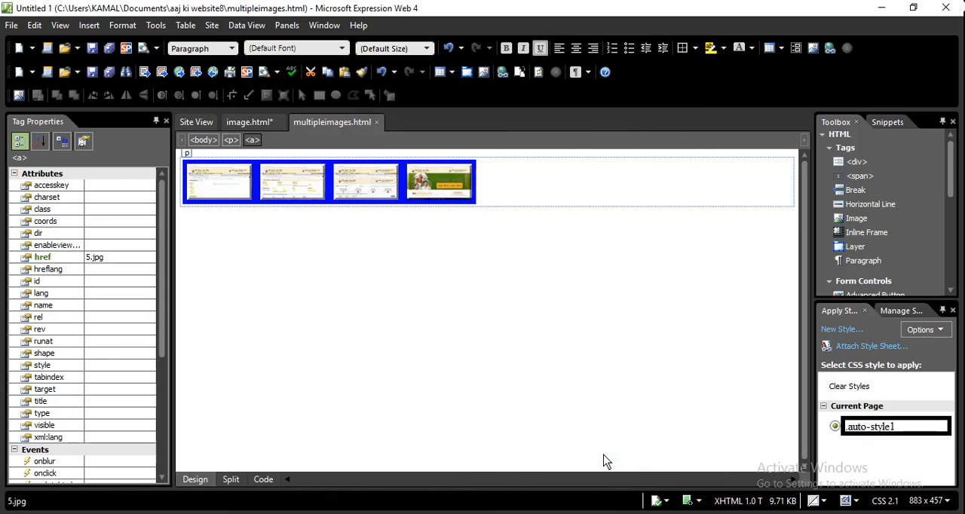
Insert the picture "kastkar details" from file below the existing thumbnails, leaving its alternate text empty
click(304, 333)
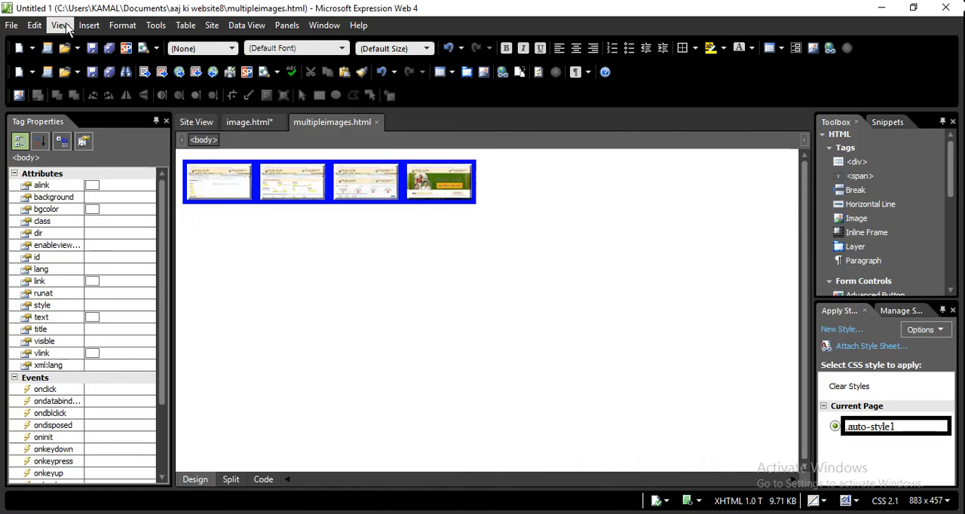
click(89, 25)
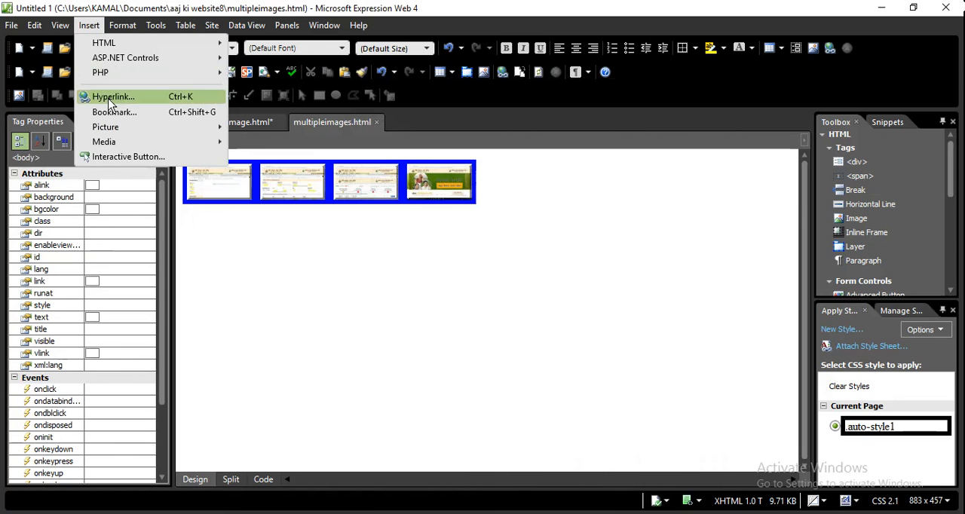
mouse_move(121, 128)
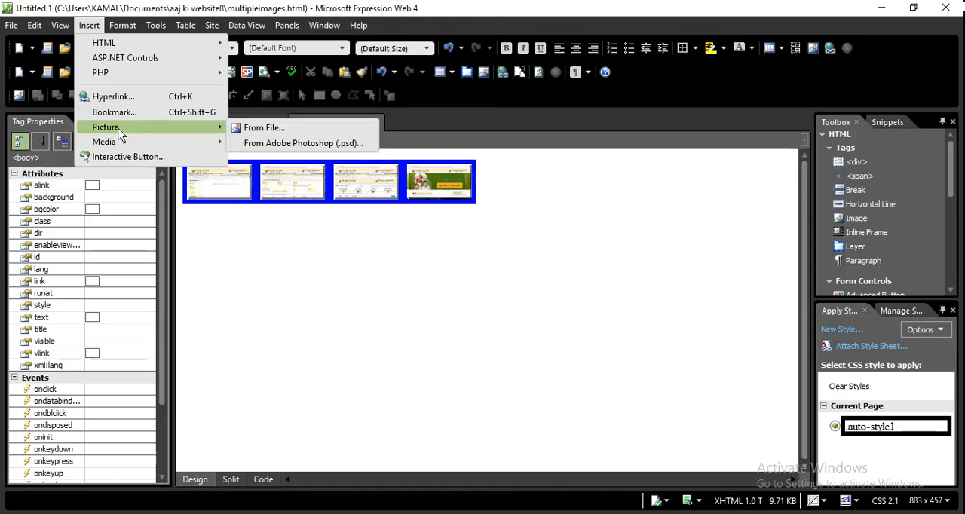
click(269, 130)
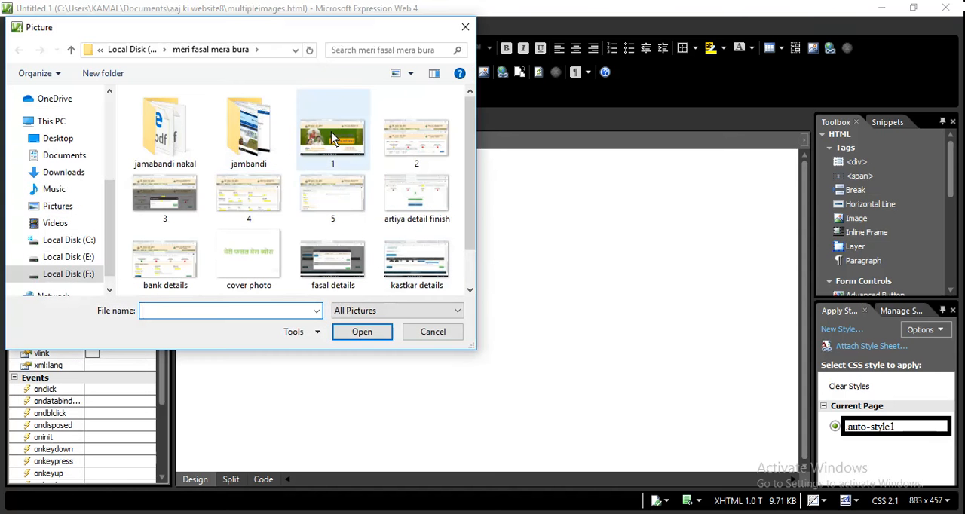
click(331, 132)
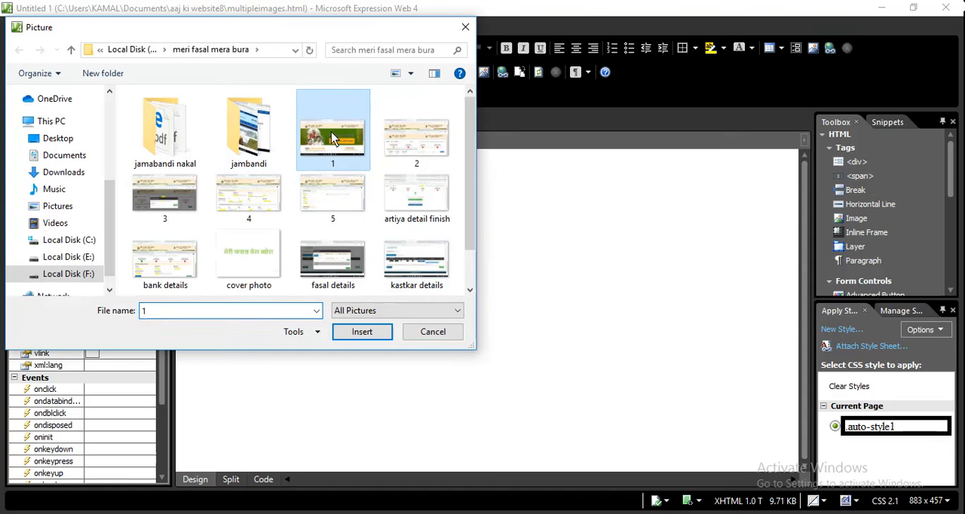
click(469, 292)
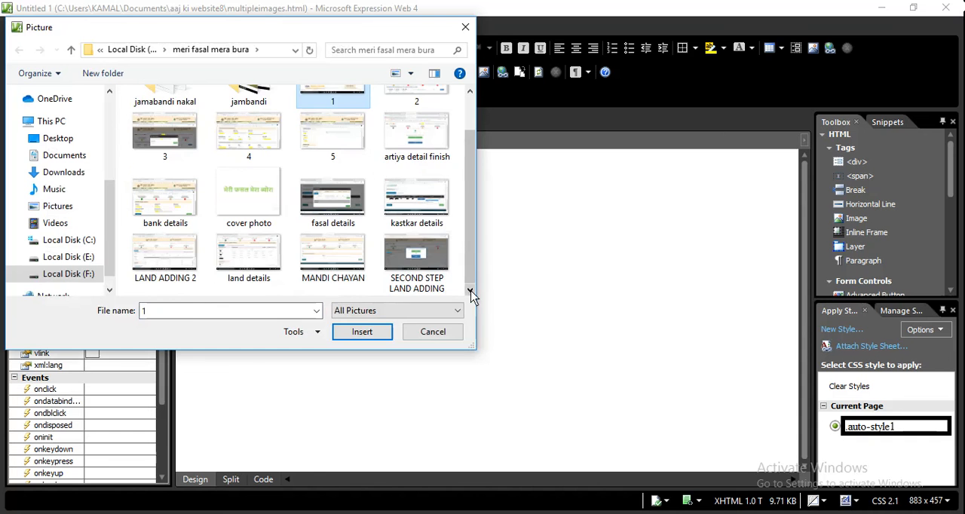
click(422, 217)
click(363, 334)
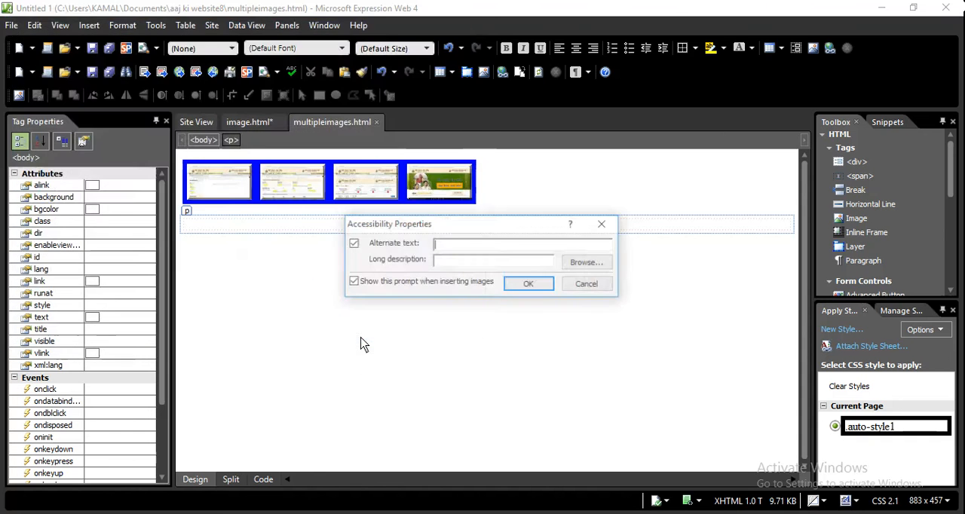
click(528, 285)
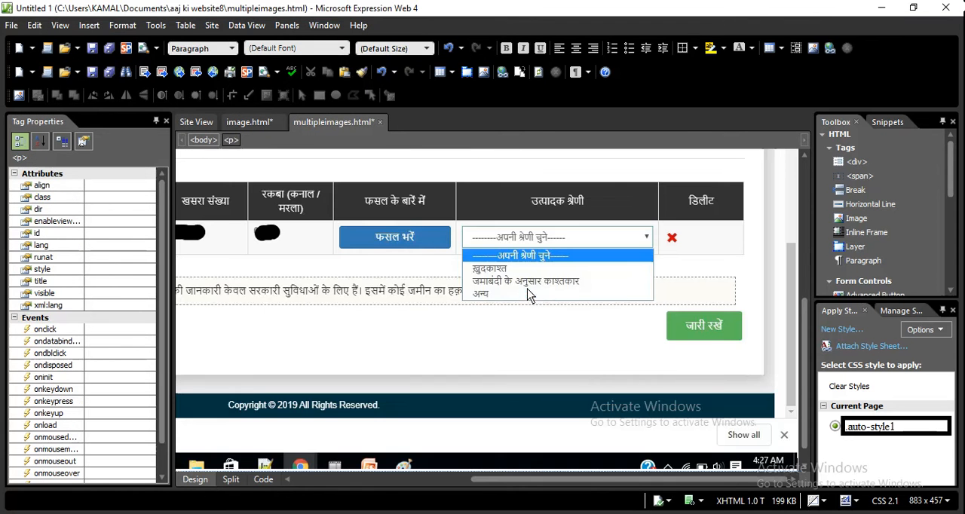
Convert the newly inserted kastkar details picture into an auto thumbnail
right_click(453, 286)
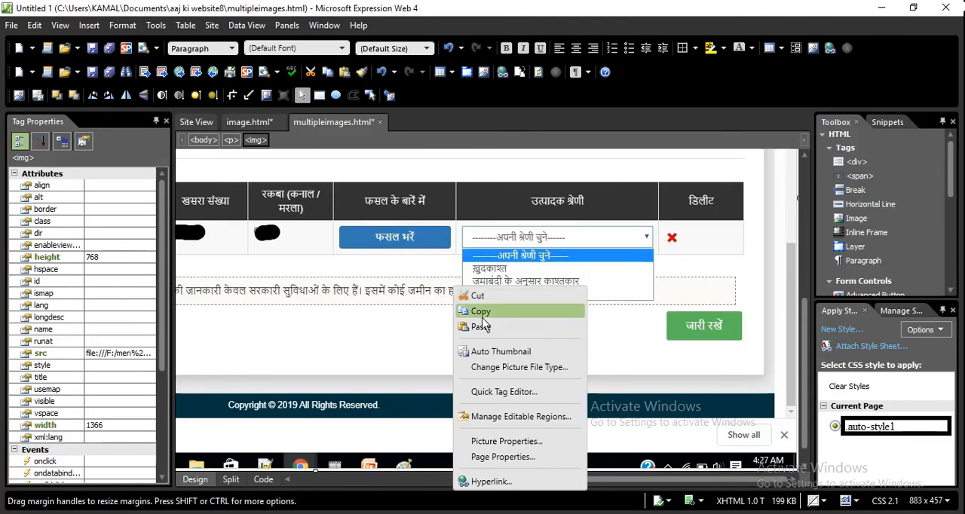
click(499, 349)
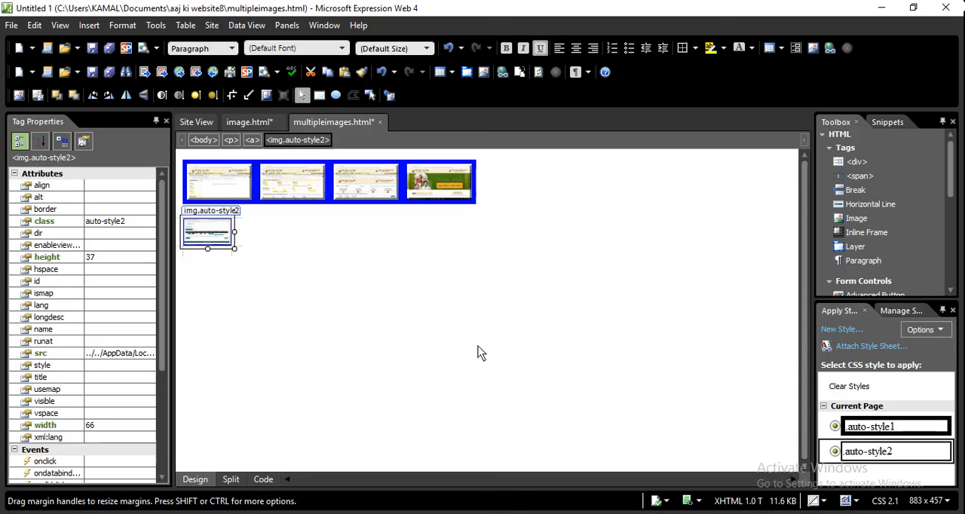
click(351, 273)
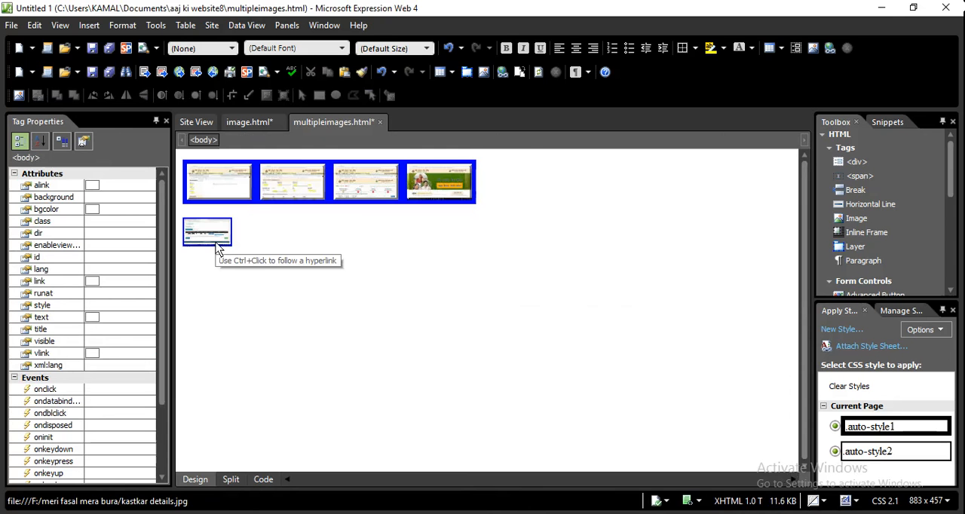
Switch to the Session 6 Word document and read the Handling large images section on opening images in a new window
key(alt+Tab)
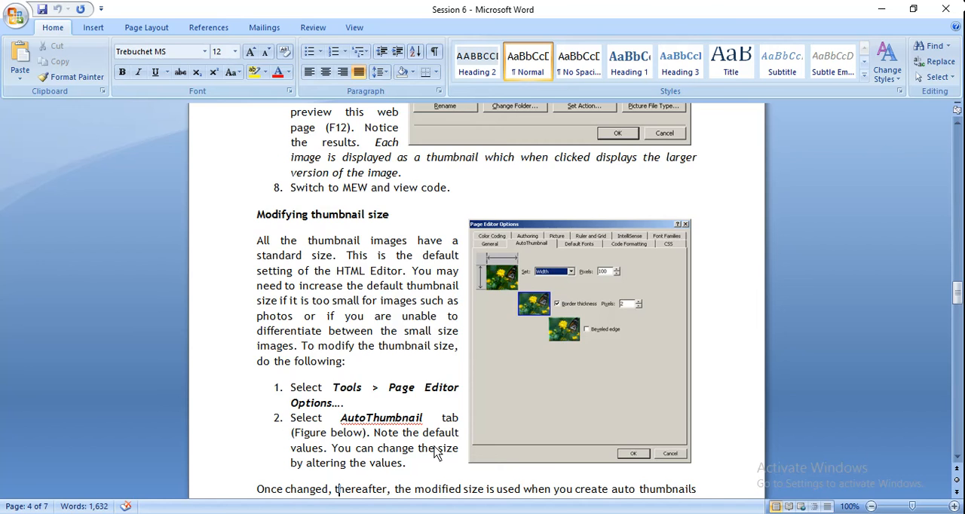
key(Down)
key(Down)
key(Down)
key(Down)
key(Down)
key(Down)
key(Down)
key(Down)
key(Down)
key(Down)
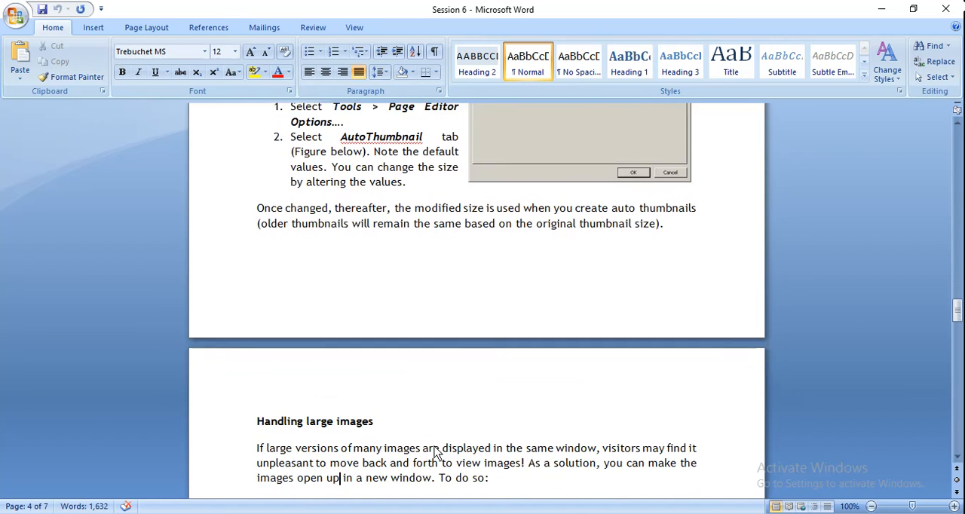
key(Down)
key(Down)
key(Down)
key(Down)
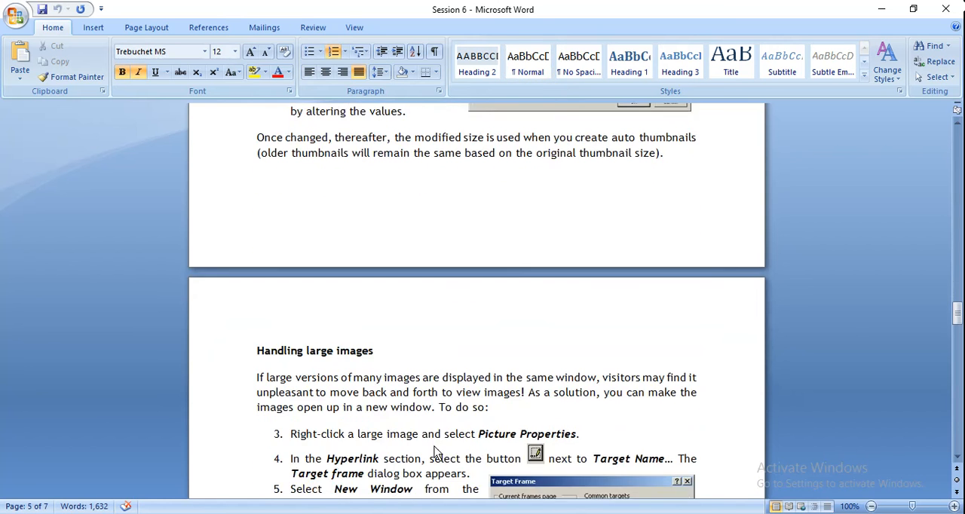
key(Down)
key(Down)
key(Down)
key(Down)
key(Down)
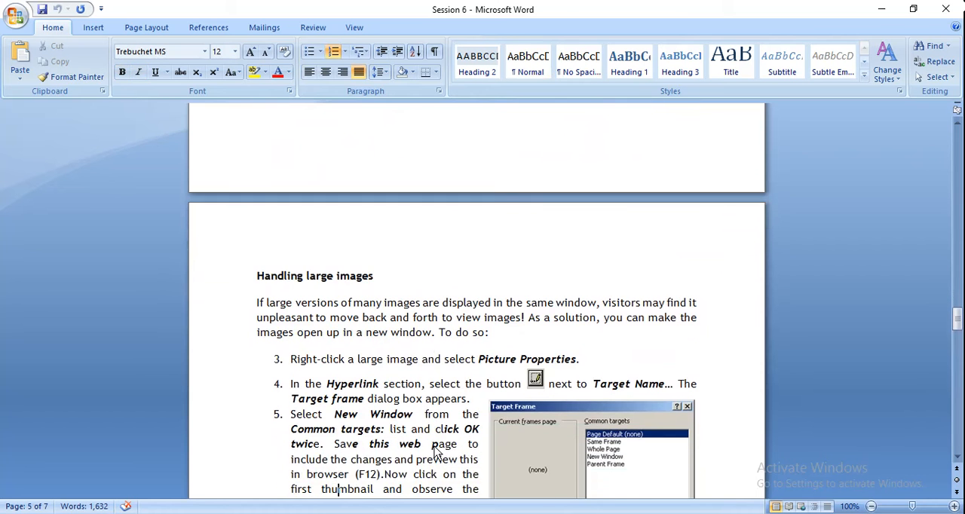
key(Down)
key(Down)
key(Down)
key(Down)
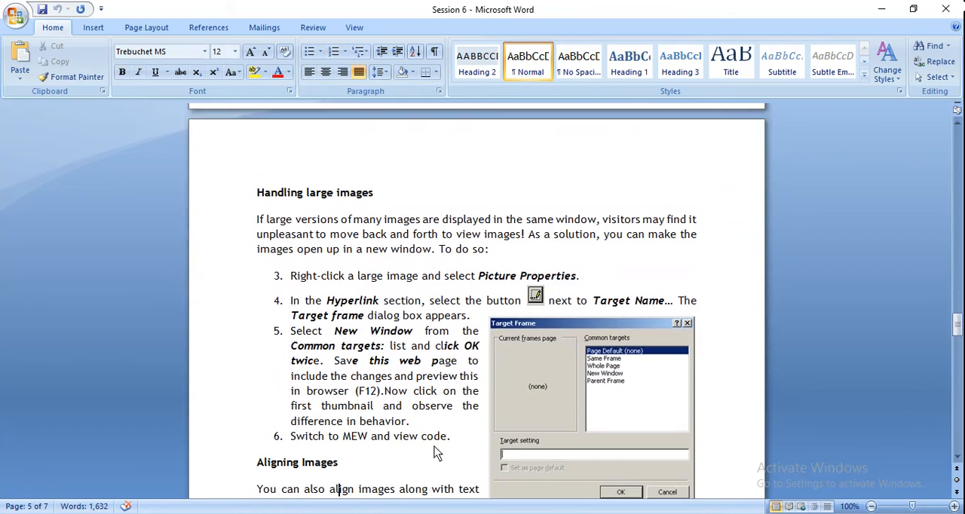
key(Down)
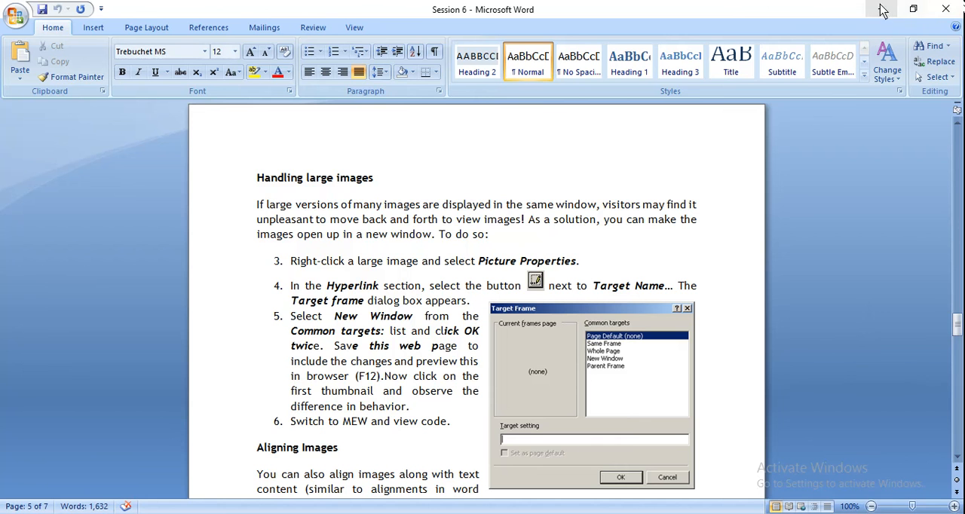
Switch to Expression Web and open Picture Properties for the large image on image.html, checking the Word instructions for the target frame
click(548, 513)
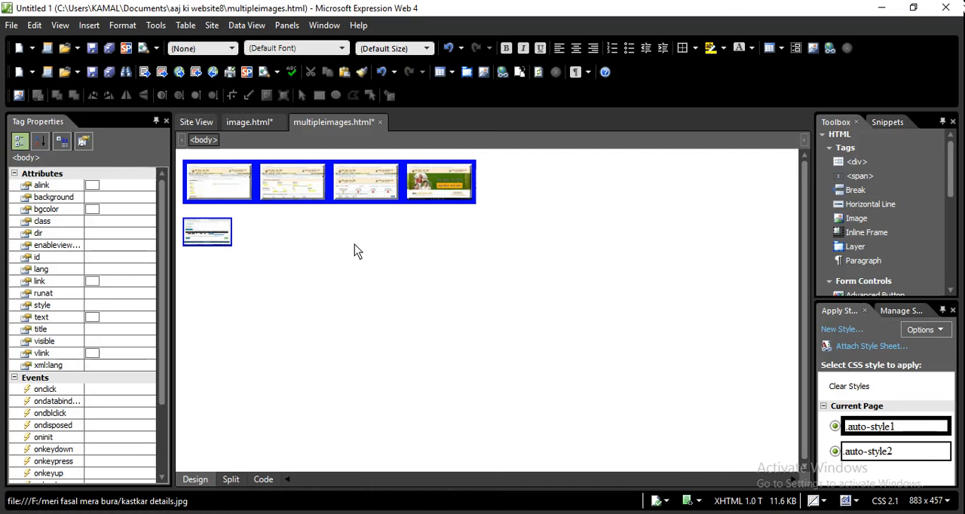
click(253, 123)
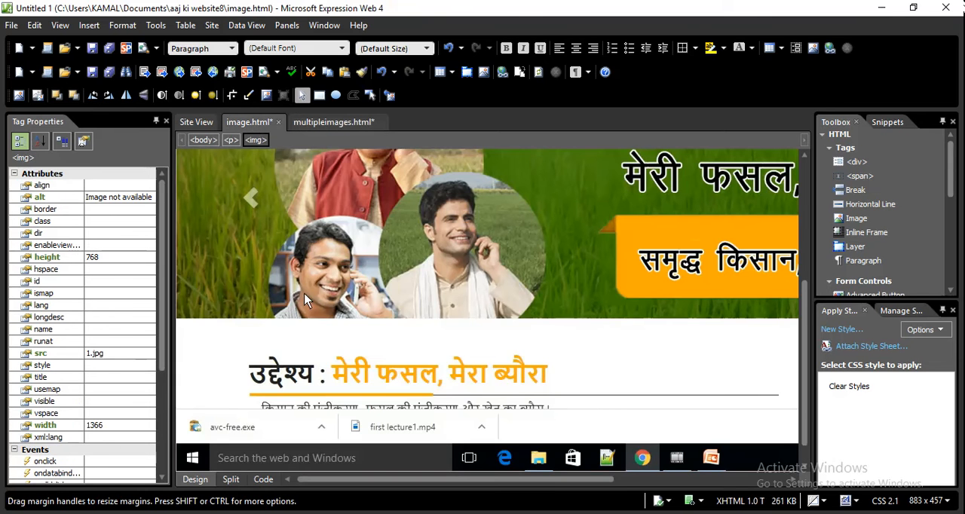
right_click(322, 267)
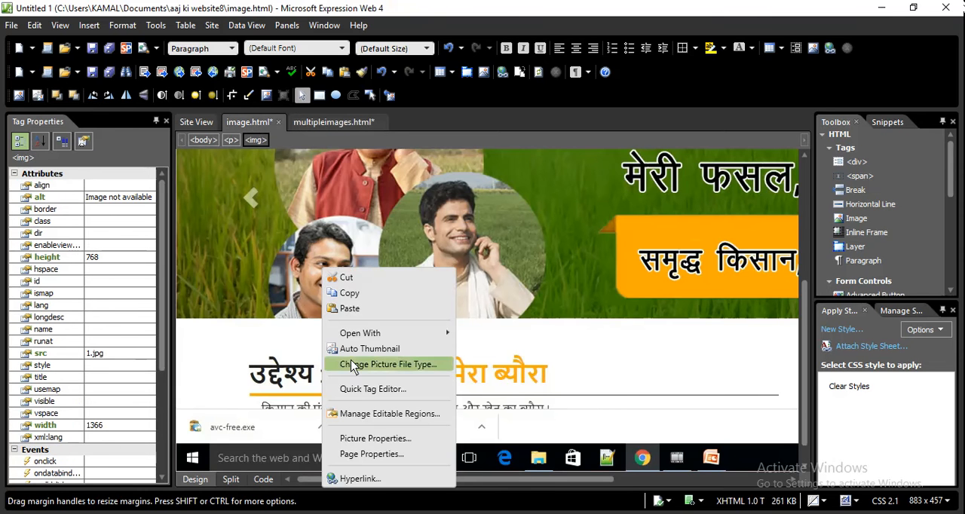
click(373, 439)
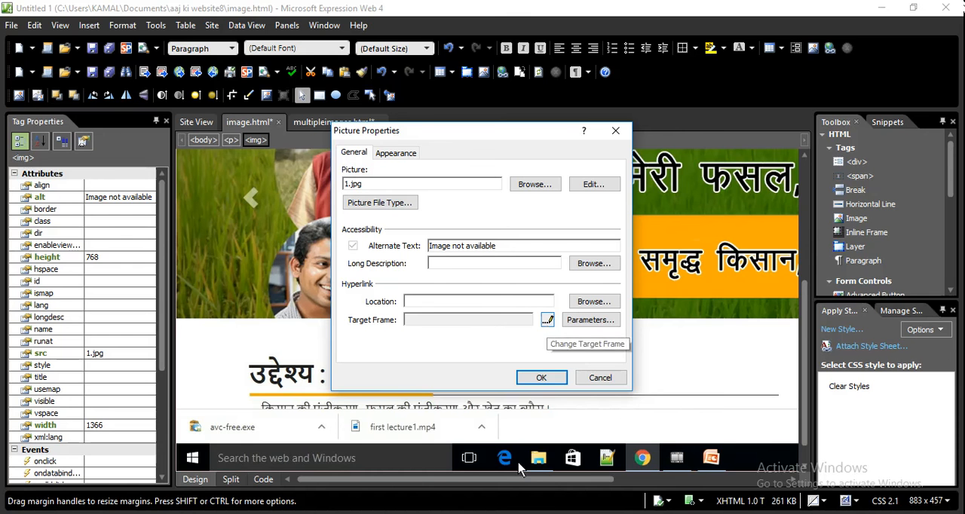
key(alt+Tab)
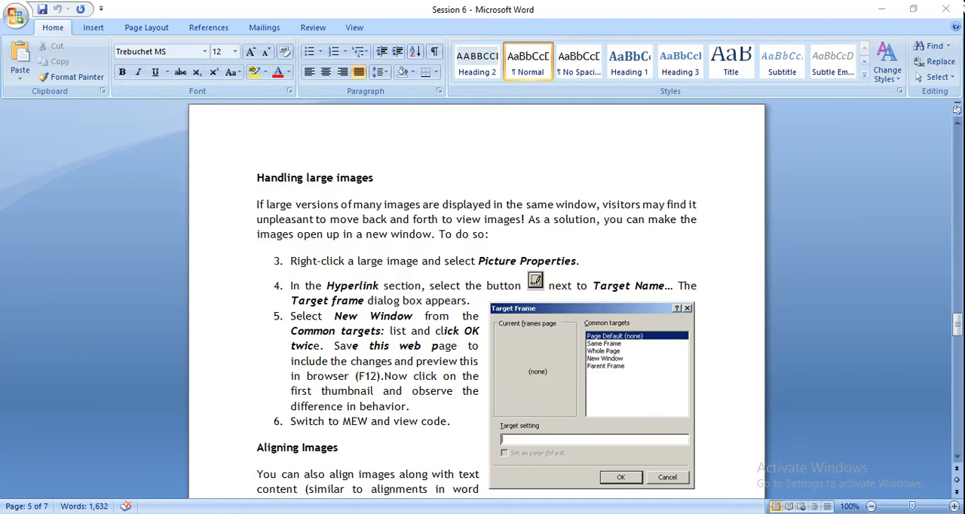
key(alt+Tab)
Set the picture's hyperlink target frame to New Window
click(549, 320)
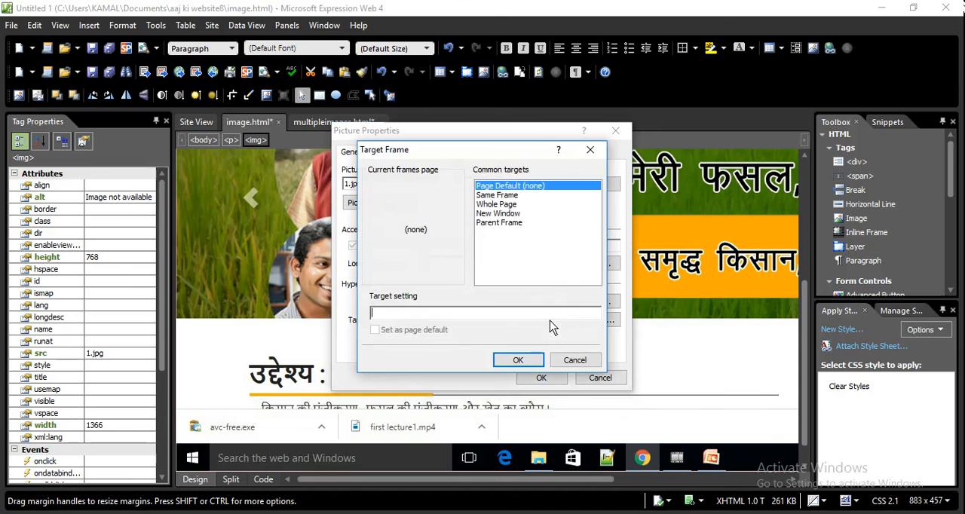
click(494, 196)
click(494, 205)
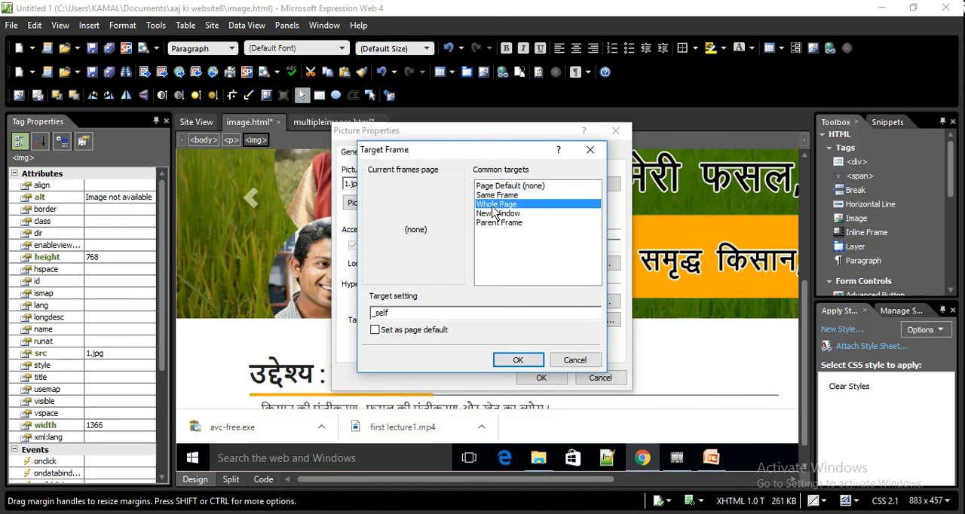
click(493, 214)
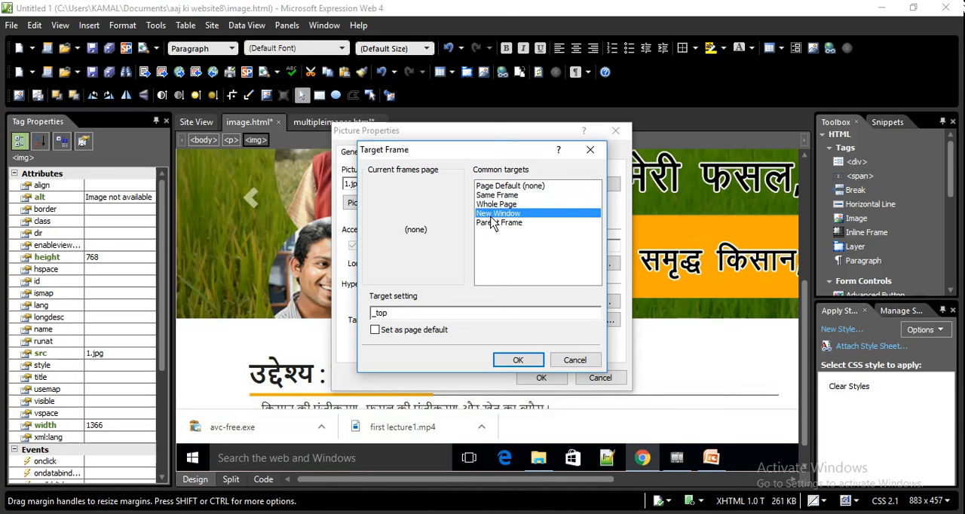
click(498, 223)
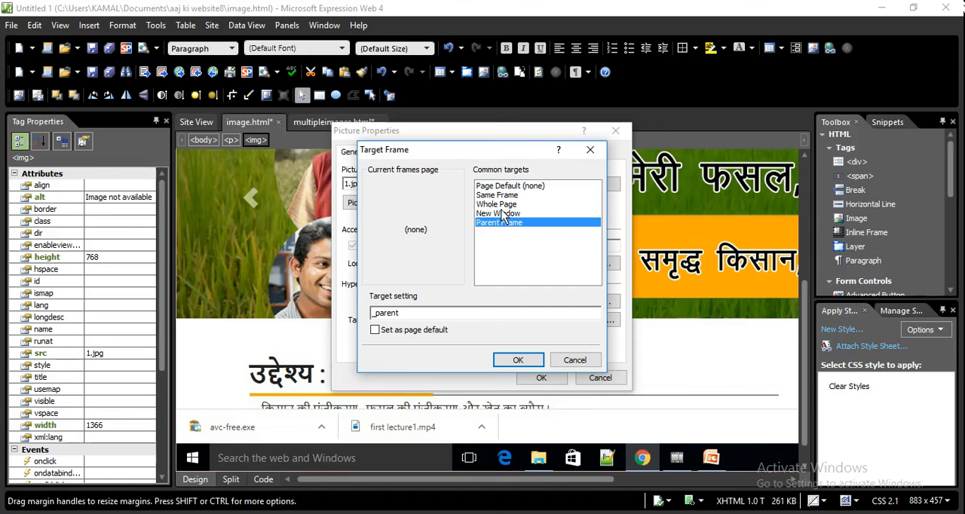
click(502, 215)
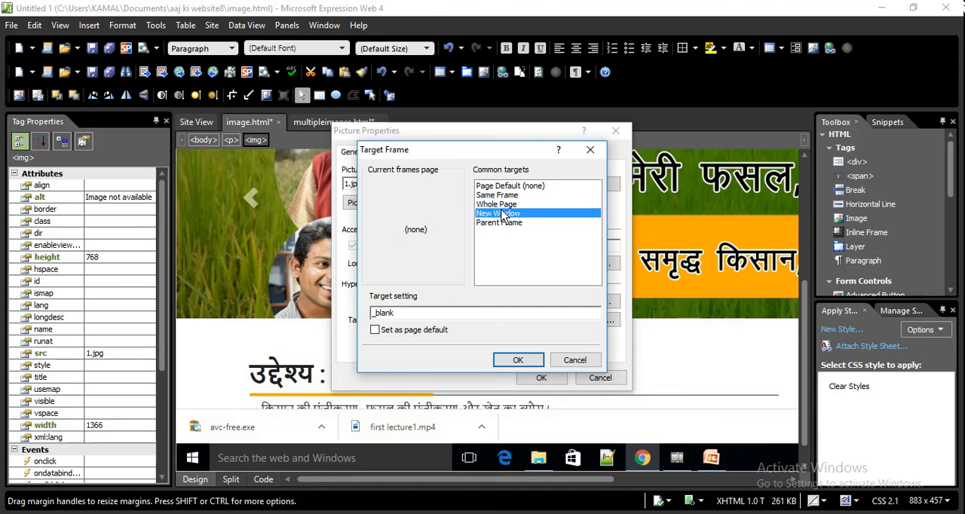
click(513, 360)
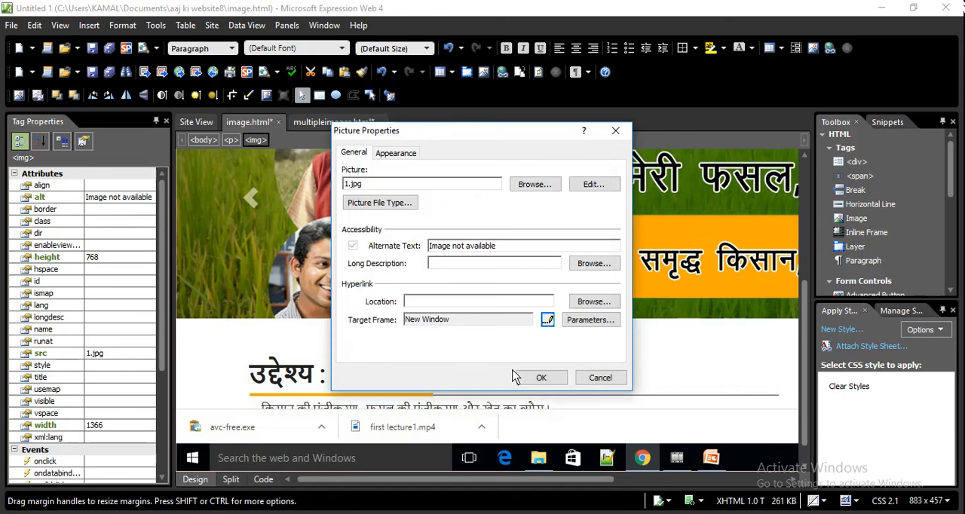
Apply the picture's hyperlink settings, save image.html and preview it in Internet Explorer 11, closing the preview when done
click(539, 377)
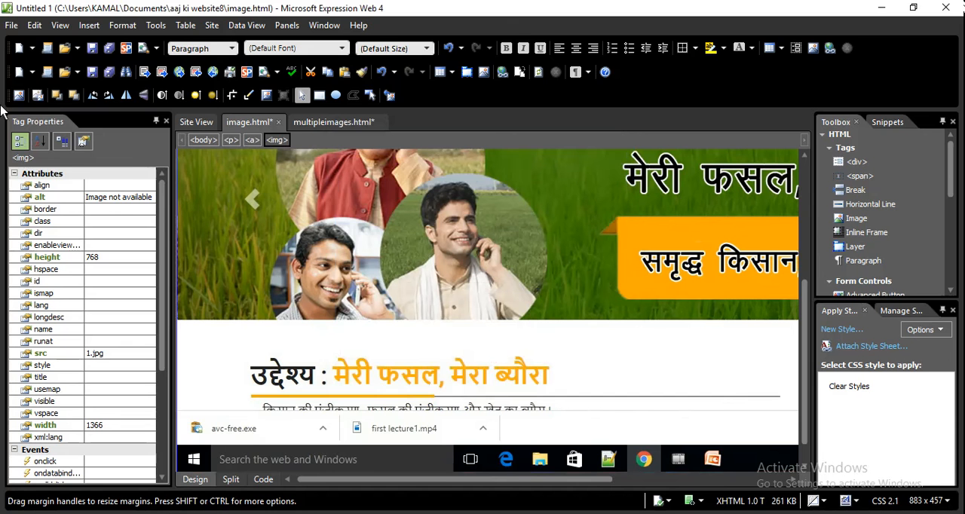
click(11, 27)
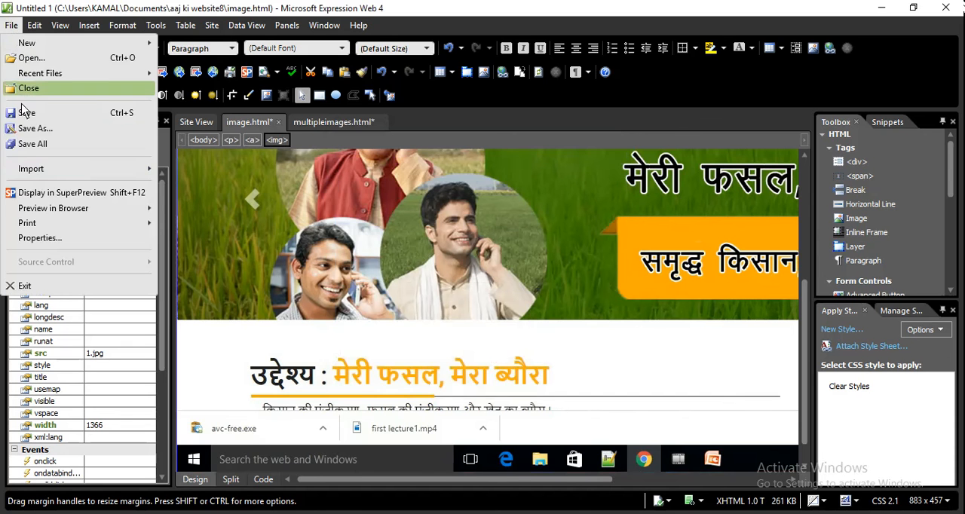
mouse_move(51, 214)
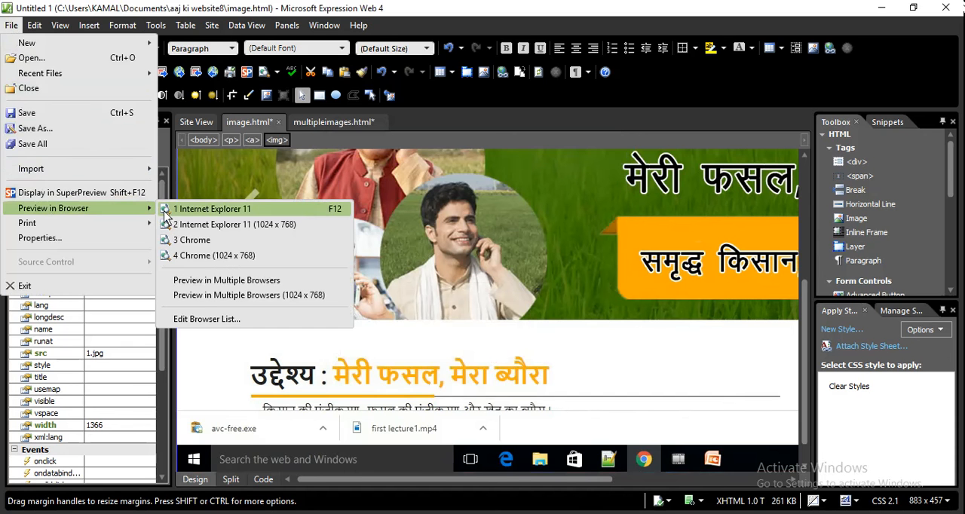
click(211, 209)
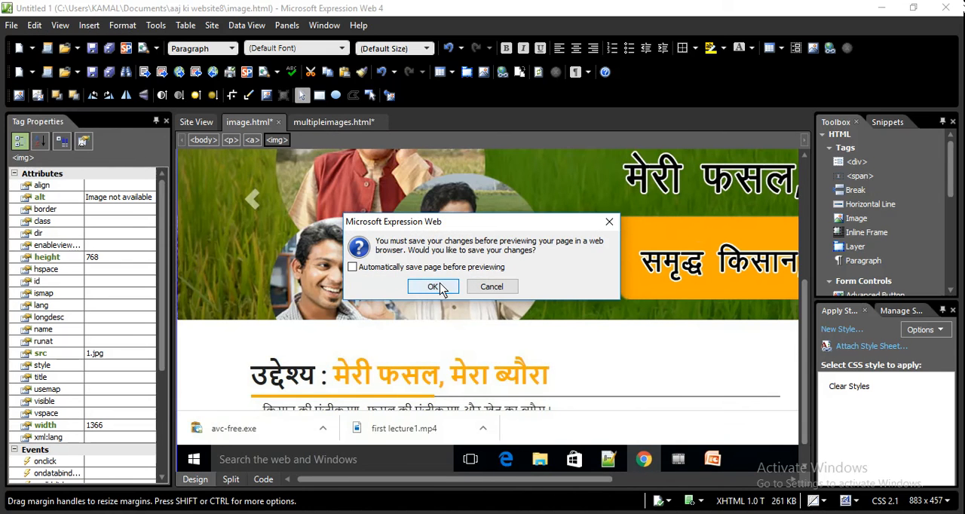
click(432, 285)
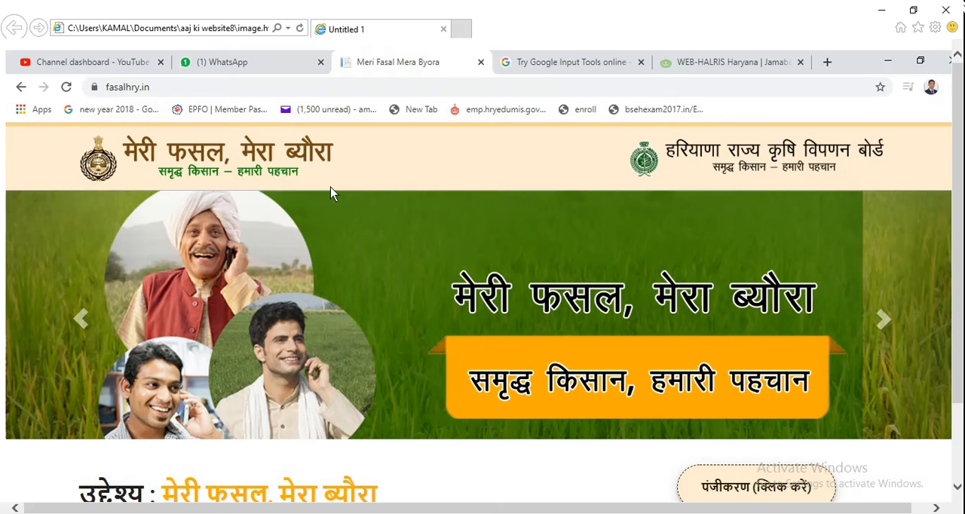
click(206, 30)
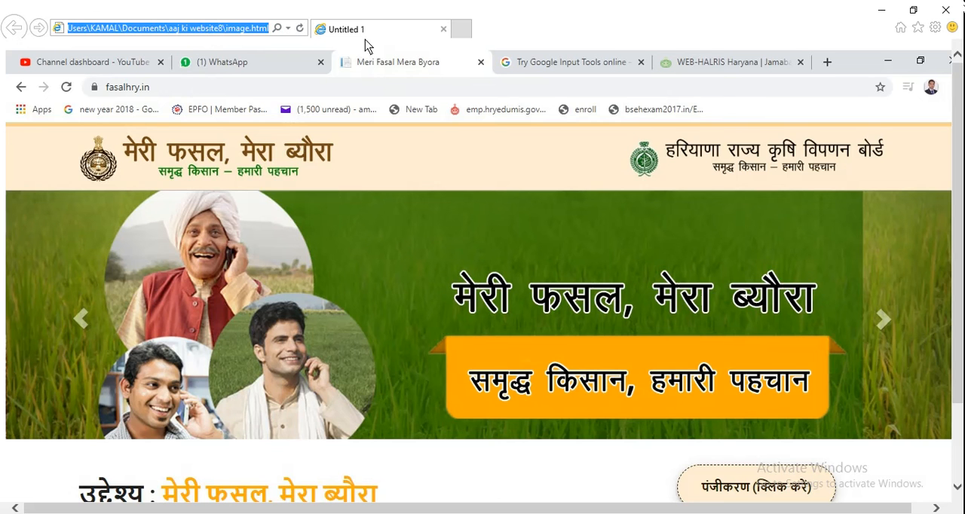
click(947, 16)
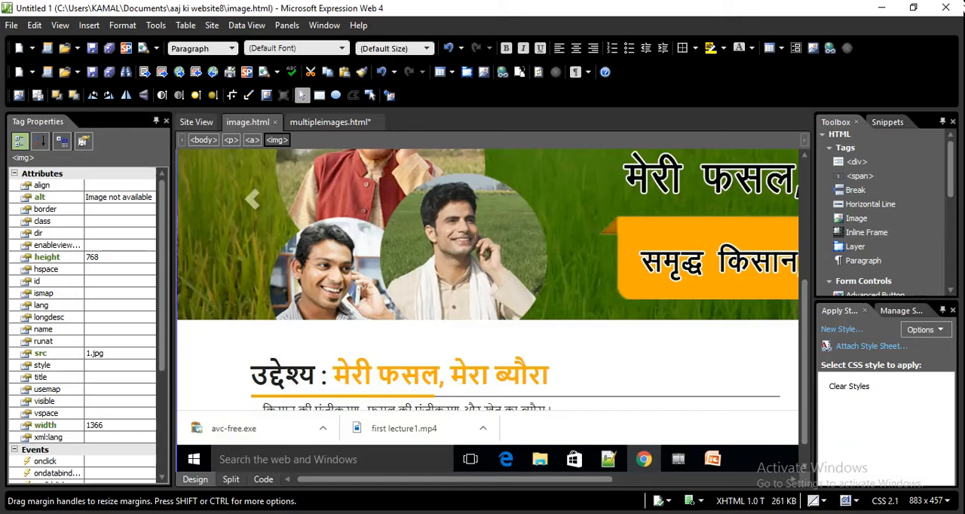
Switch to the Session 6 Word document and copy the introductory paragraph of the Aligning Images section
click(347, 513)
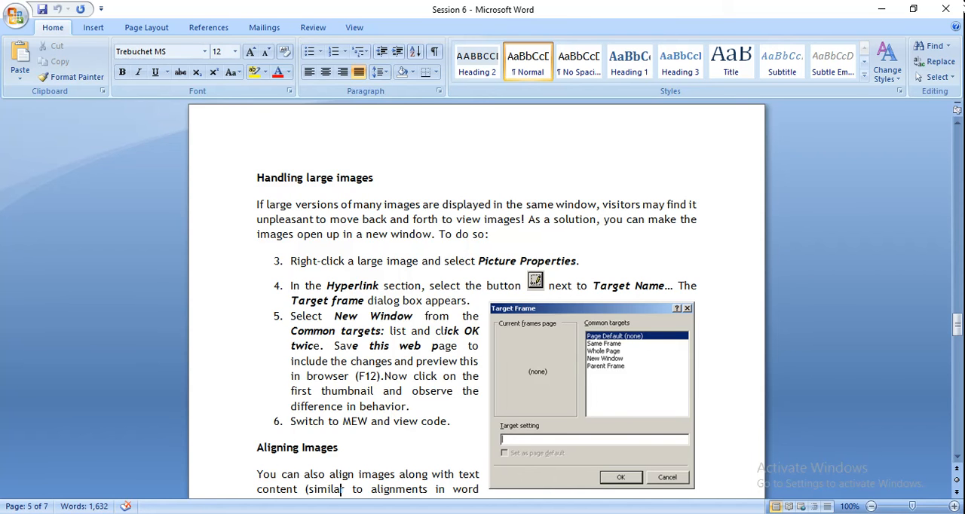
scroll(341, 490, down, 3)
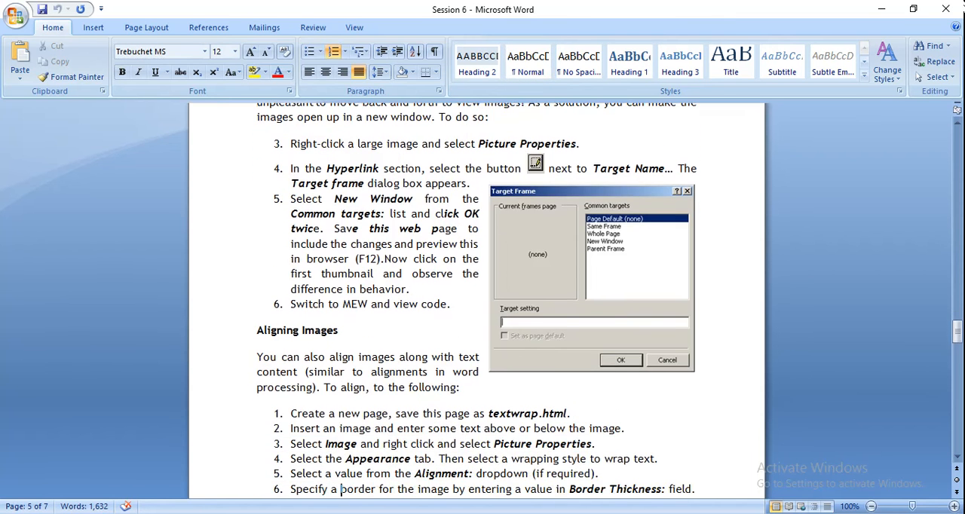
scroll(341, 490, down, 2)
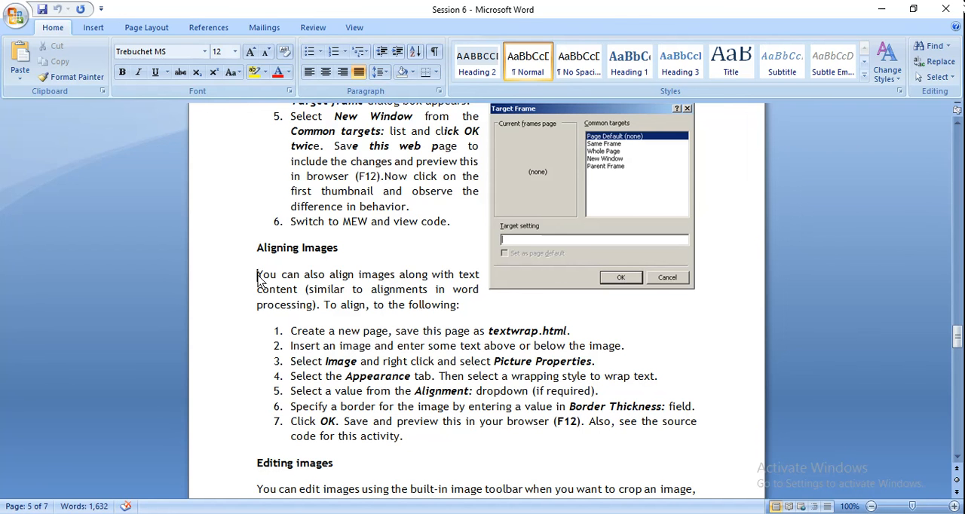
drag(257, 279, 455, 313)
key(ctrl+c)
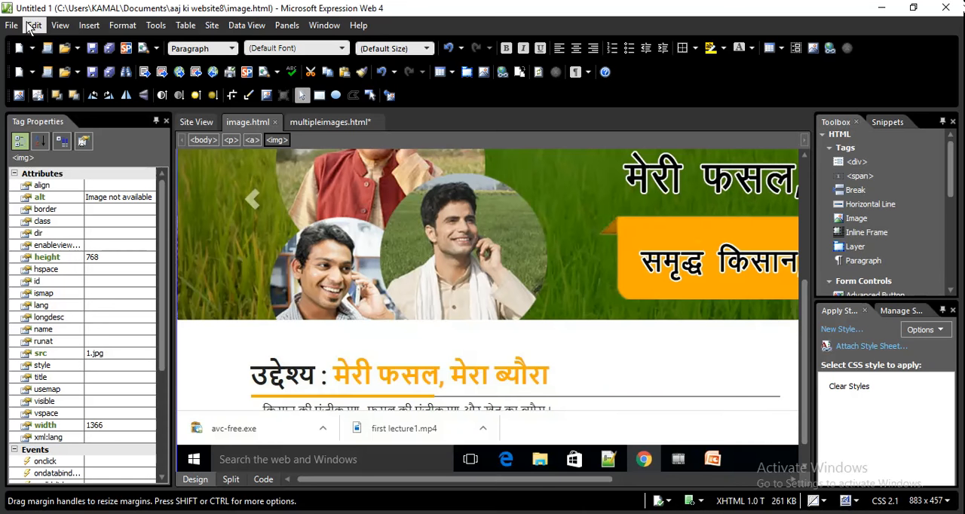
Switch to Expression Web, create a new HTML page and save it as textwrap.html in the aaj ki website8 folder
click(12, 26)
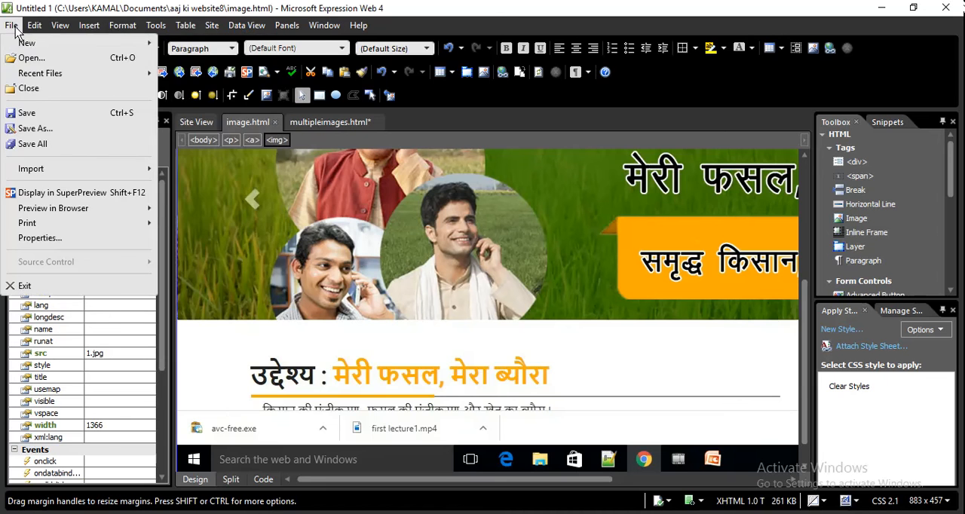
mouse_move(128, 46)
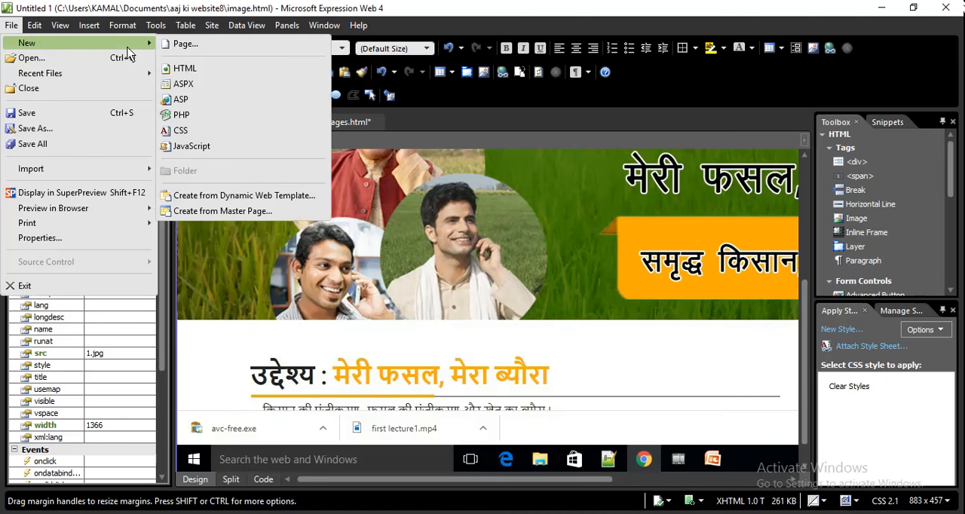
click(180, 69)
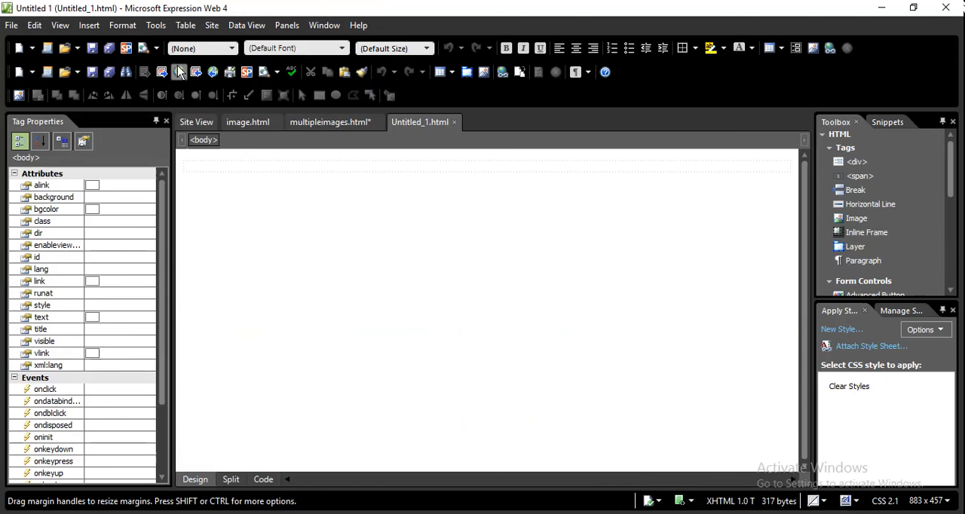
click(12, 25)
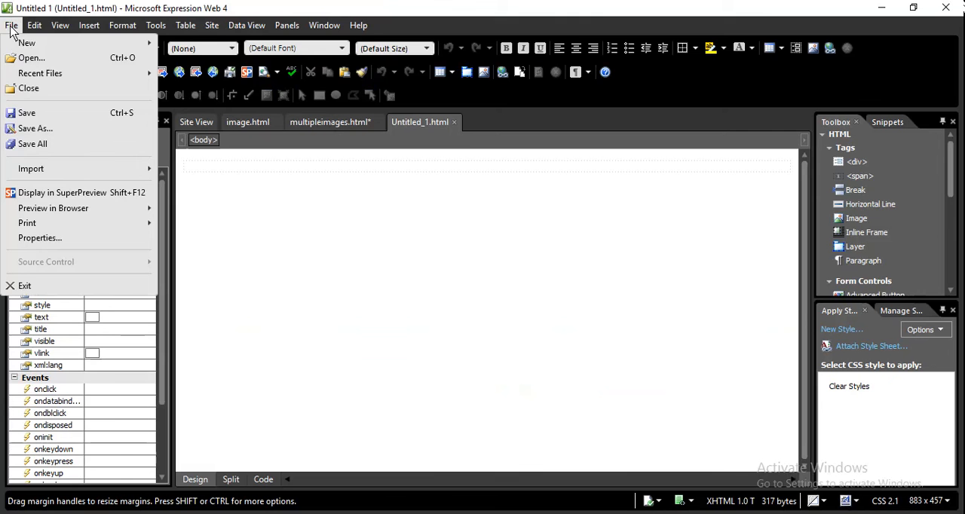
click(50, 116)
key(BackSpace)
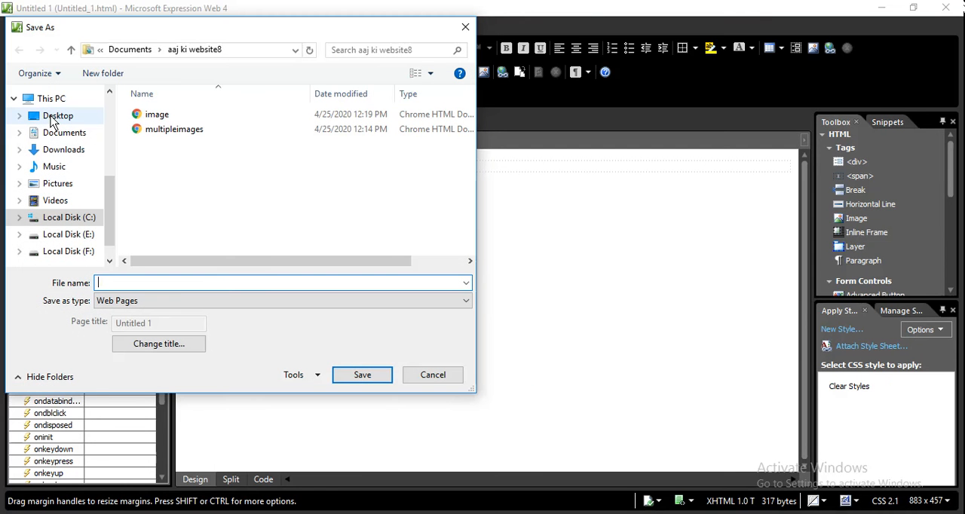
text(textwrap.html)
key(Return)
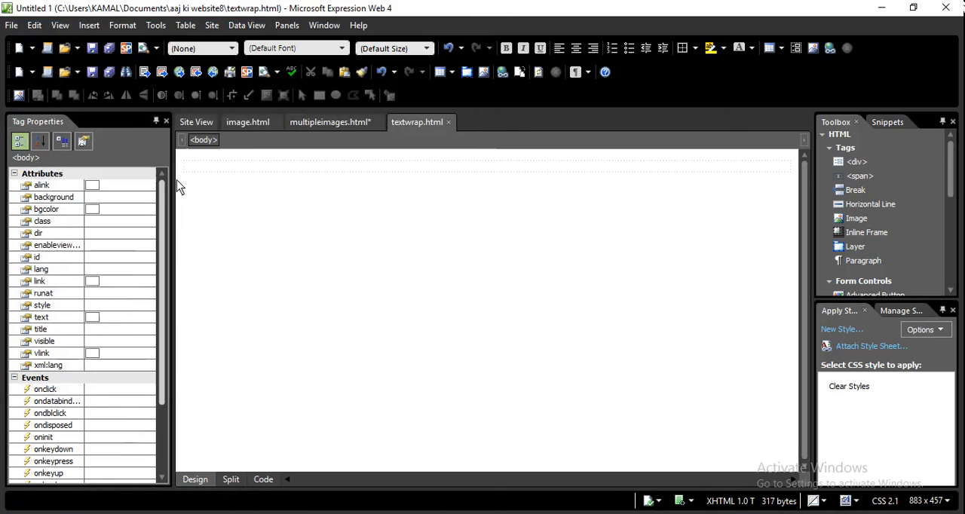
Enter "kk" on textwrap.html and paste the copied Aligning Images text three times, each in its own paragraph
click(208, 178)
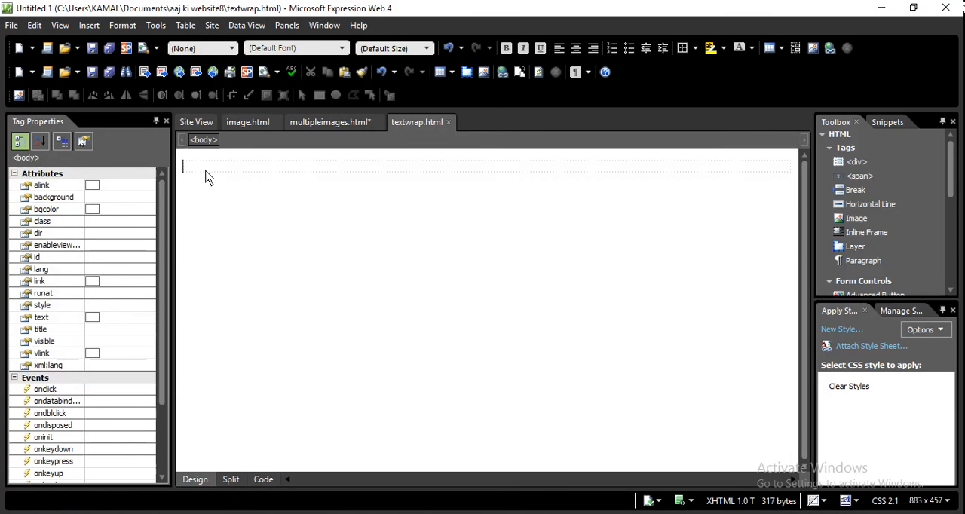
text(kk)
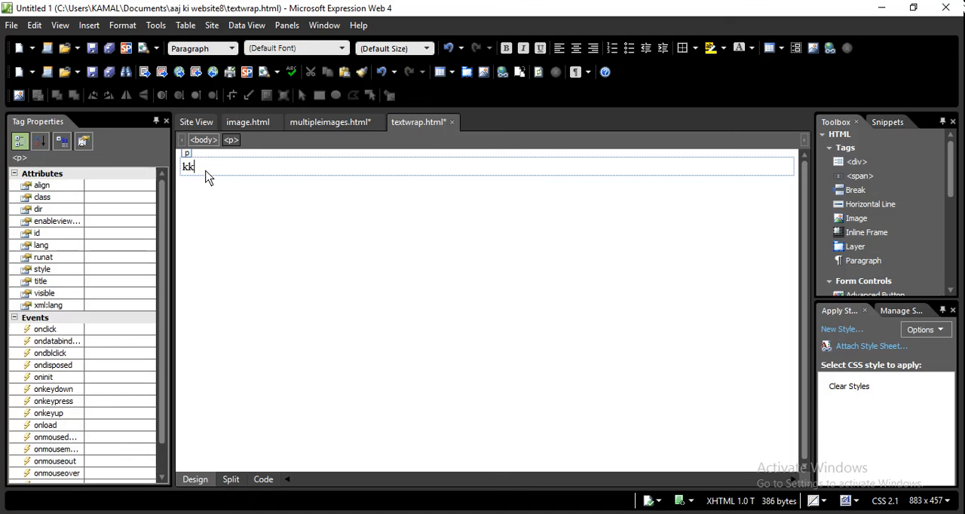
key(ctrl+v)
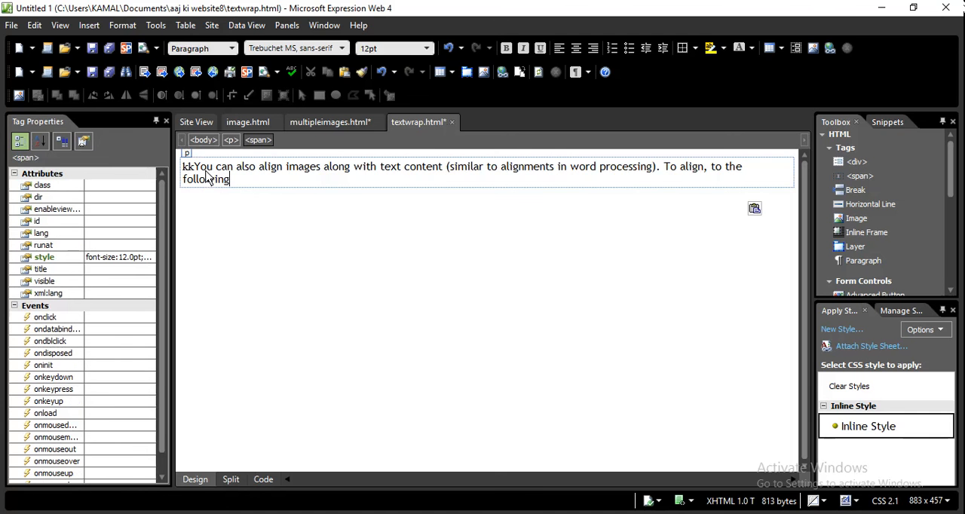
key(Return)
key(ctrl+v)
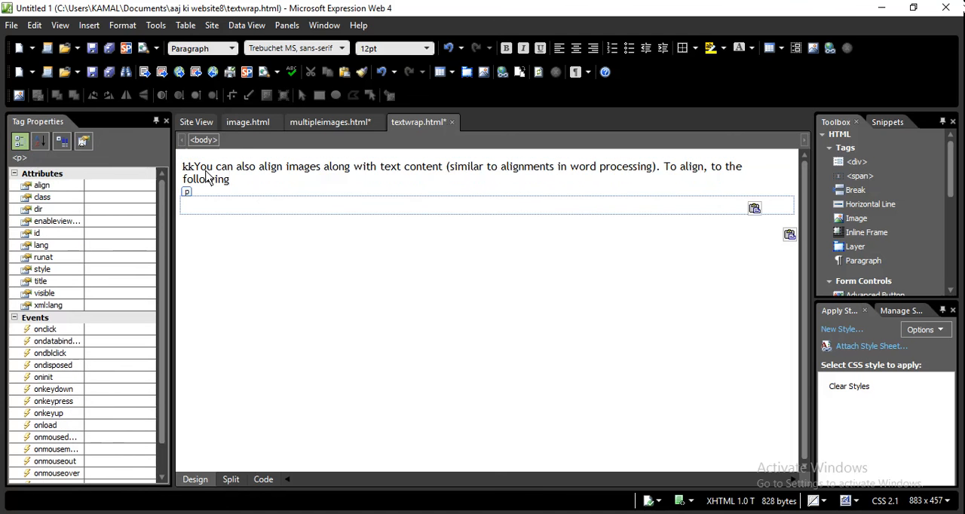
key(Return)
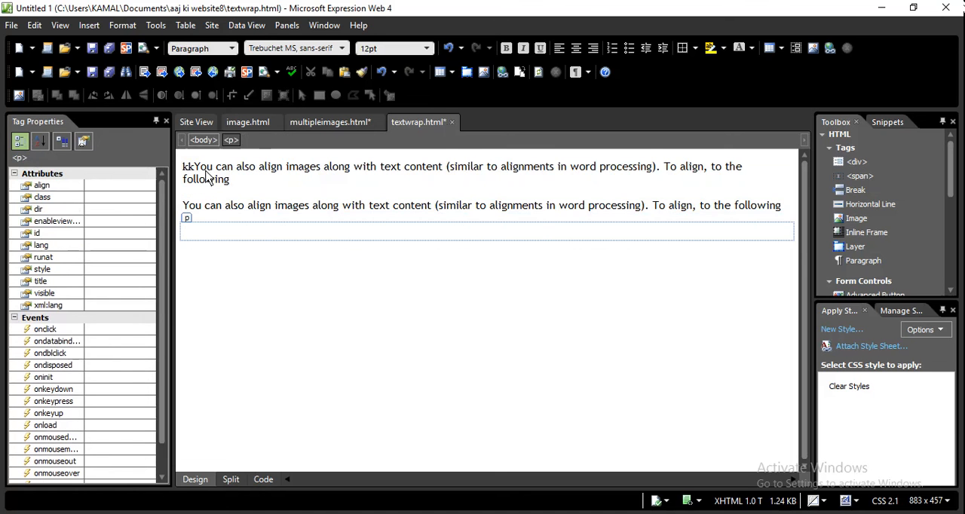
key(ctrl+v)
key(Return)
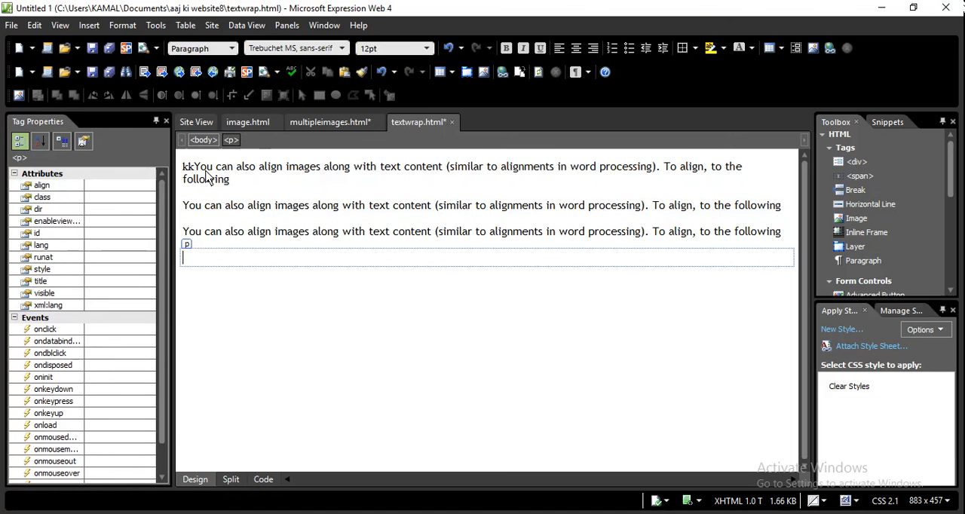
Add a blank paragraph after the first text paragraph and insert picture 1 from the meri fasal mera bura folder, without alternate text
click(242, 194)
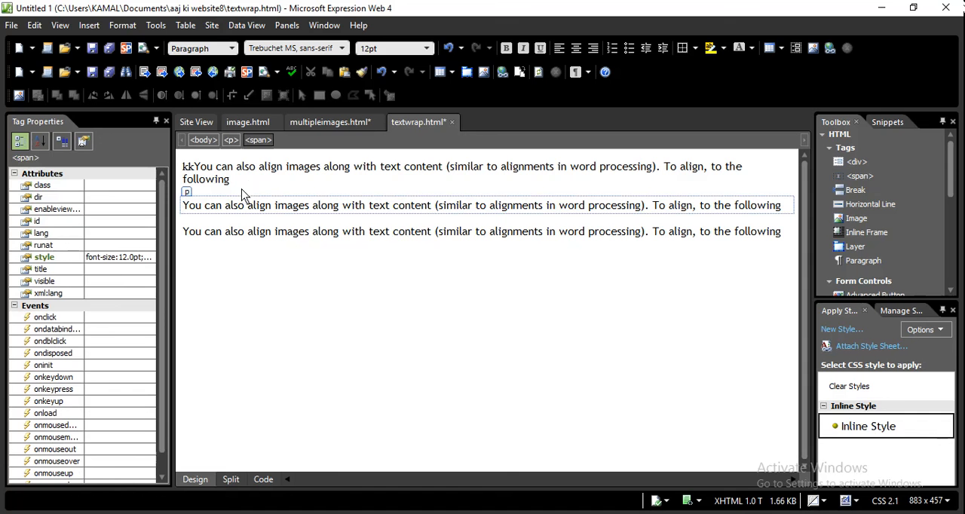
click(248, 188)
key(Return)
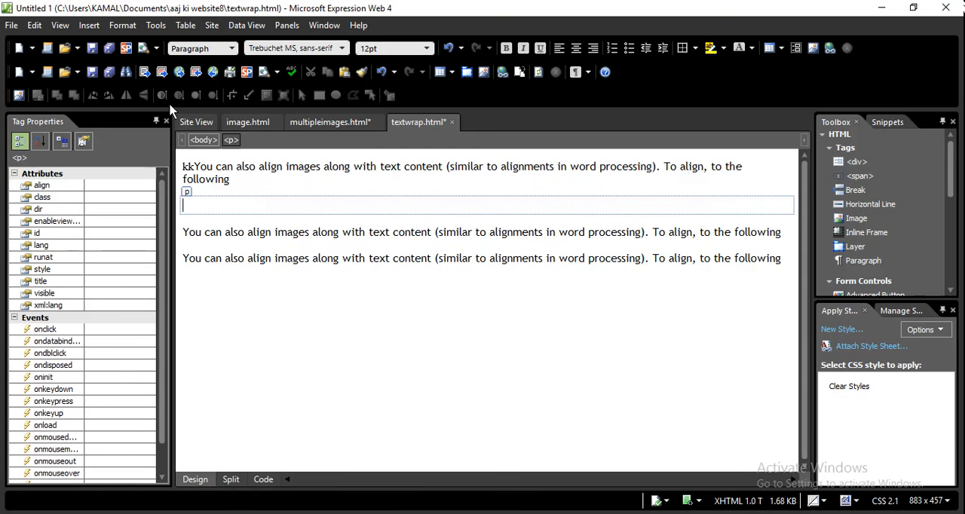
click(89, 25)
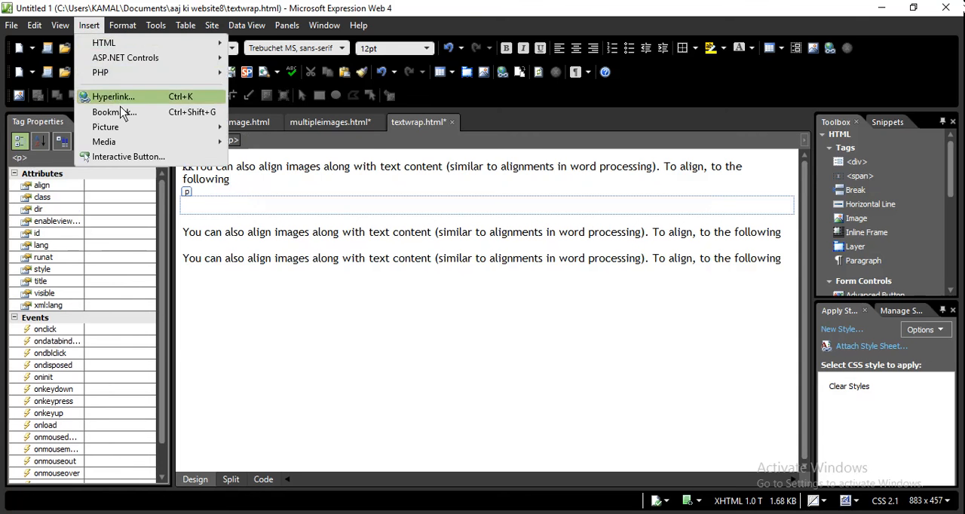
mouse_move(126, 127)
click(243, 134)
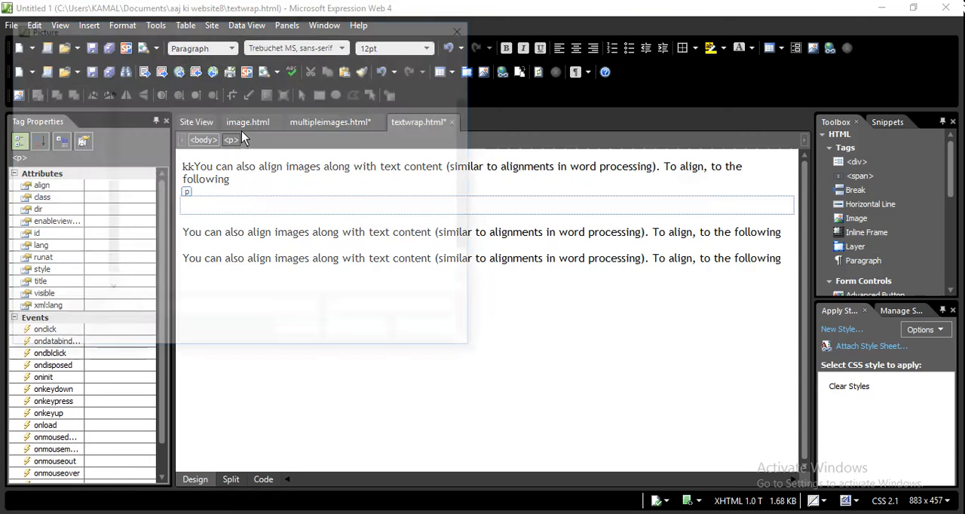
click(332, 128)
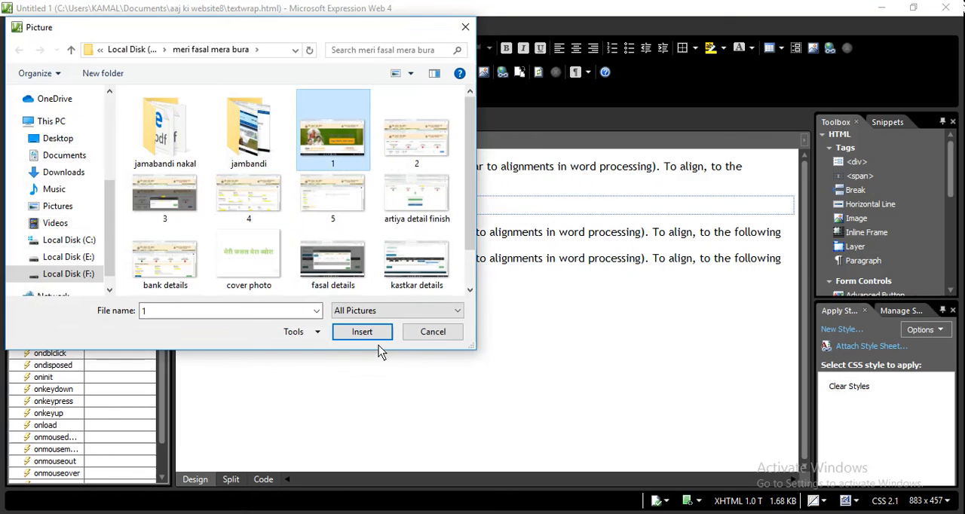
click(377, 336)
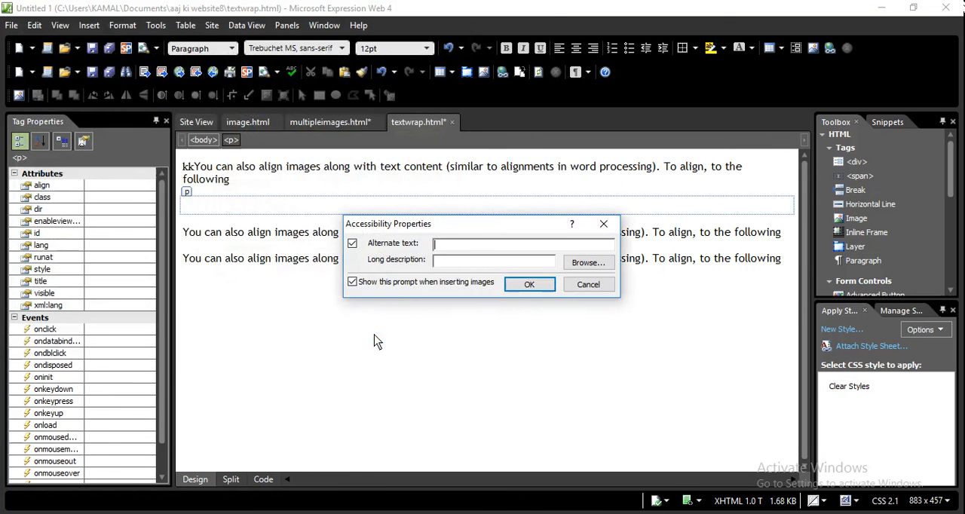
click(518, 286)
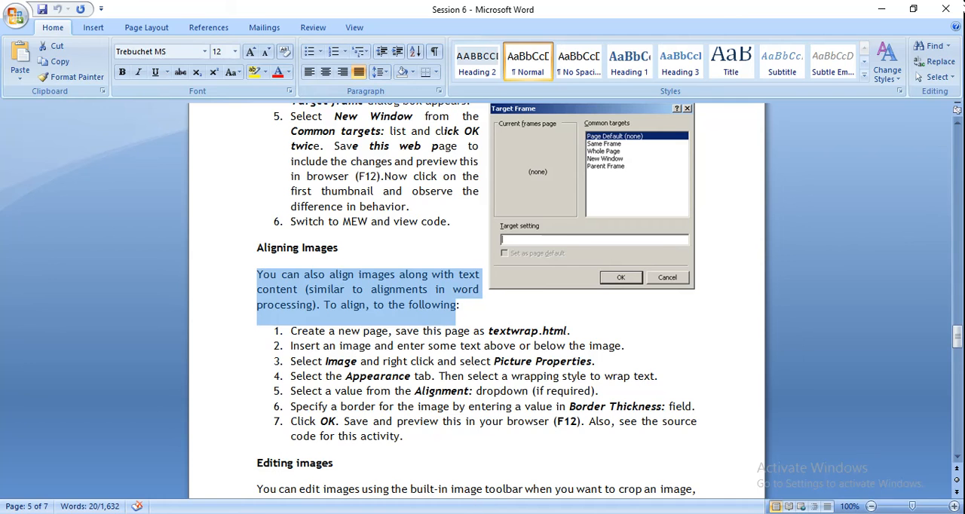
Set the inserted picture's width to 500 pixels in its appearance properties, keeping the aspect ratio
click(501, 513)
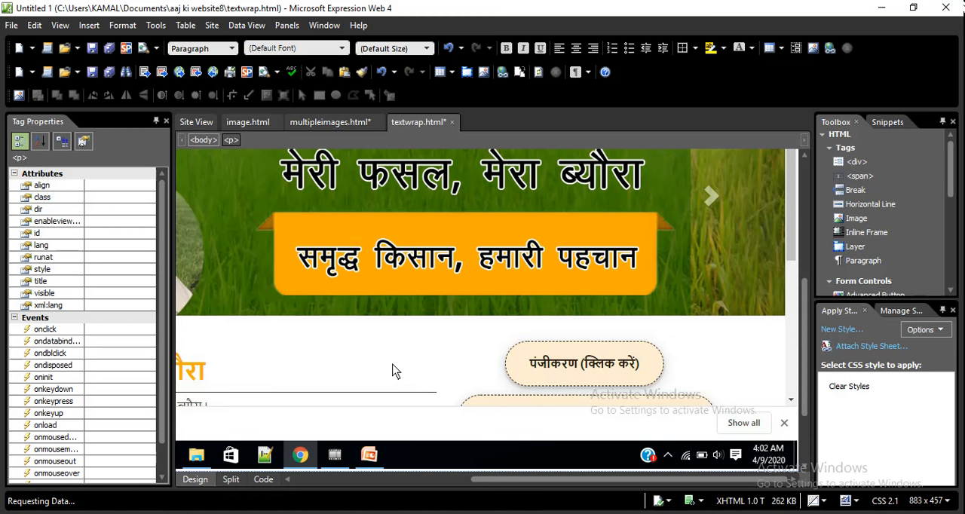
right_click(392, 371)
click(441, 323)
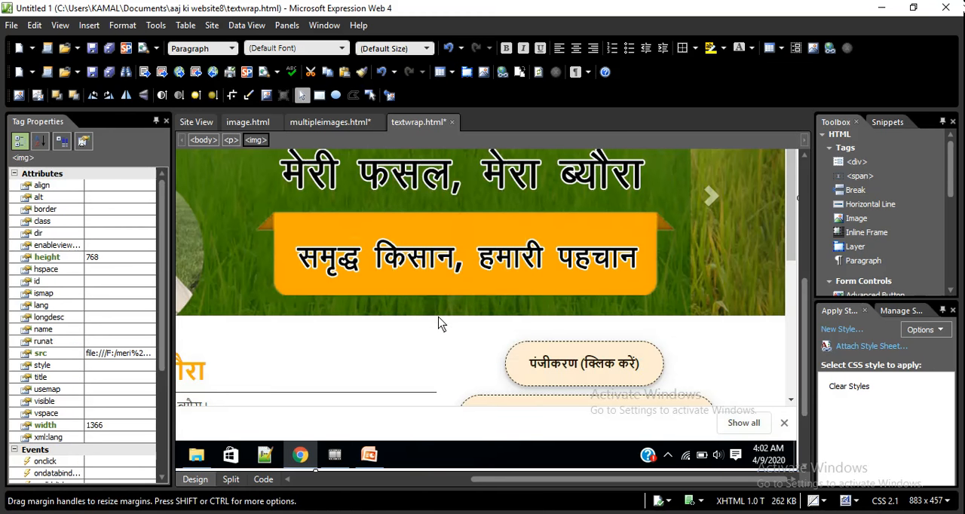
click(405, 153)
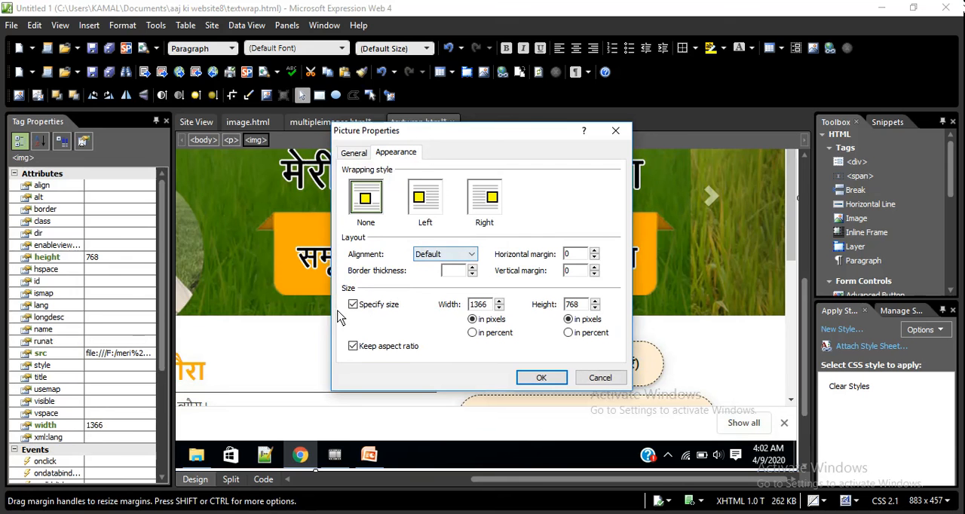
double_click(499, 307)
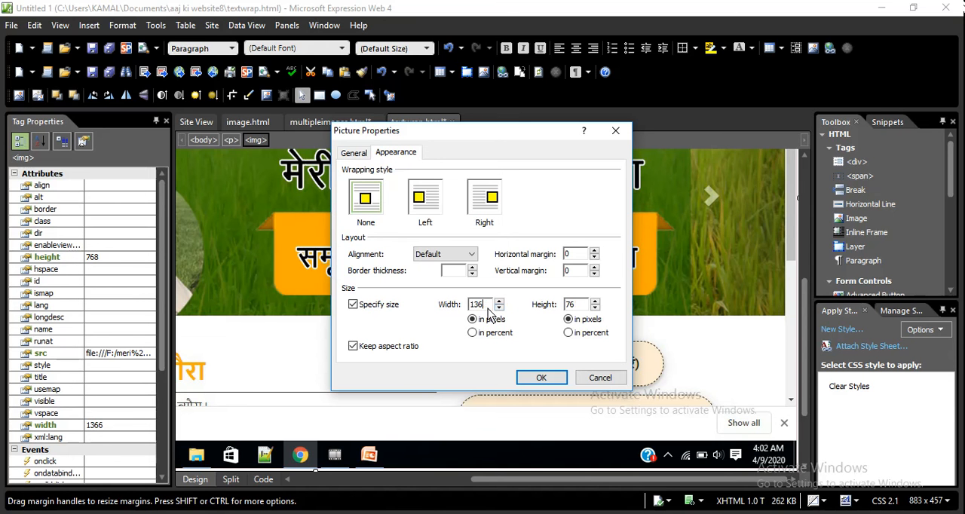
key(BackSpace)
key(BackSpace)
key(BackSpace)
text(500)
Apply the Right wrapping style to the 500-pixel-wide picture on textwrap.html
click(484, 197)
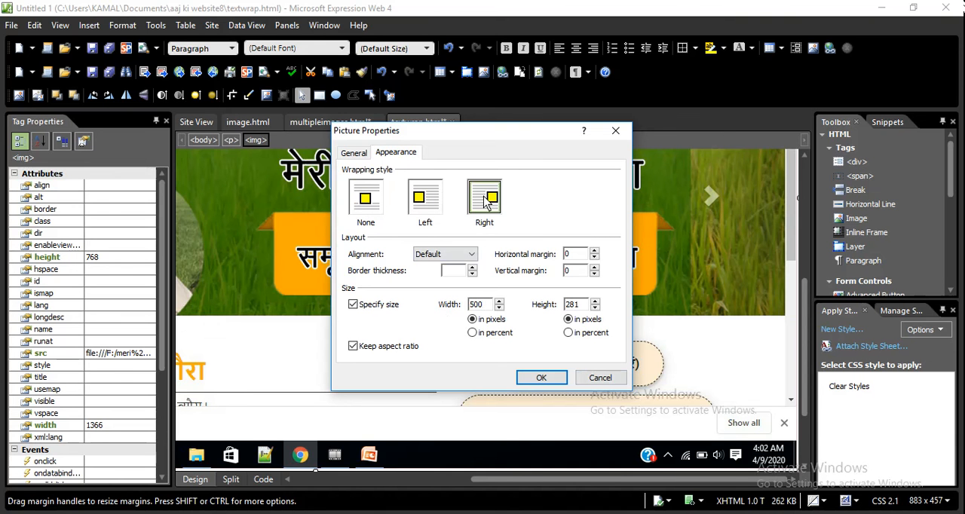
click(541, 378)
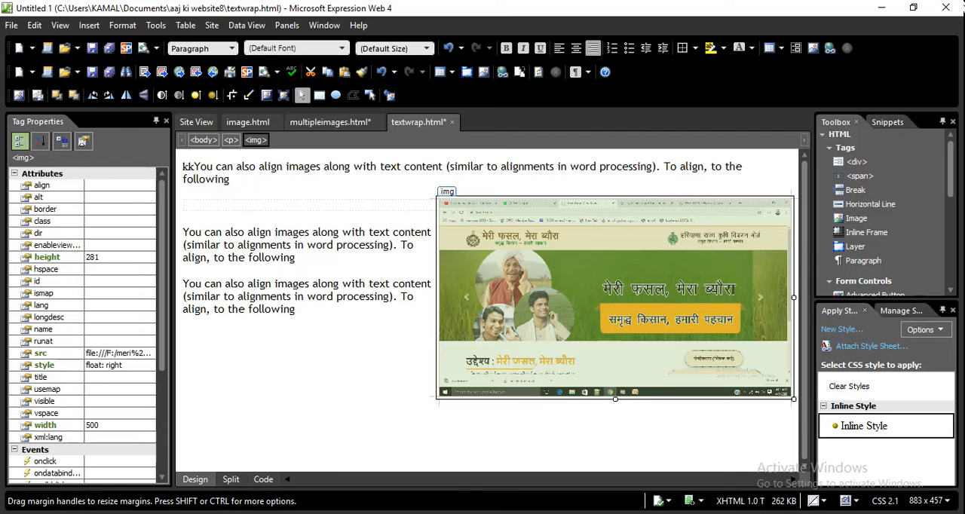
Switch to the Session 6 Word document and read from the Aligning Images steps through the Editing images section
key(alt+Tab)
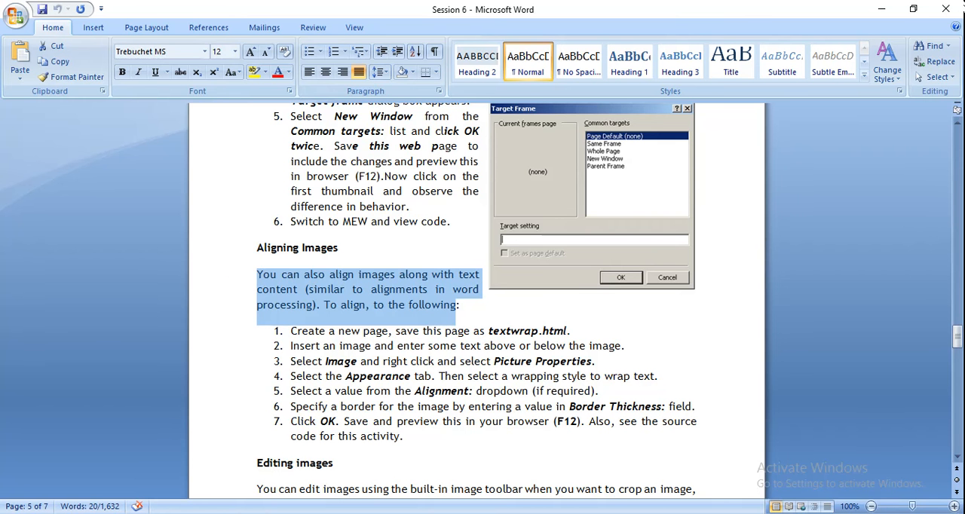
click(457, 305)
click(457, 436)
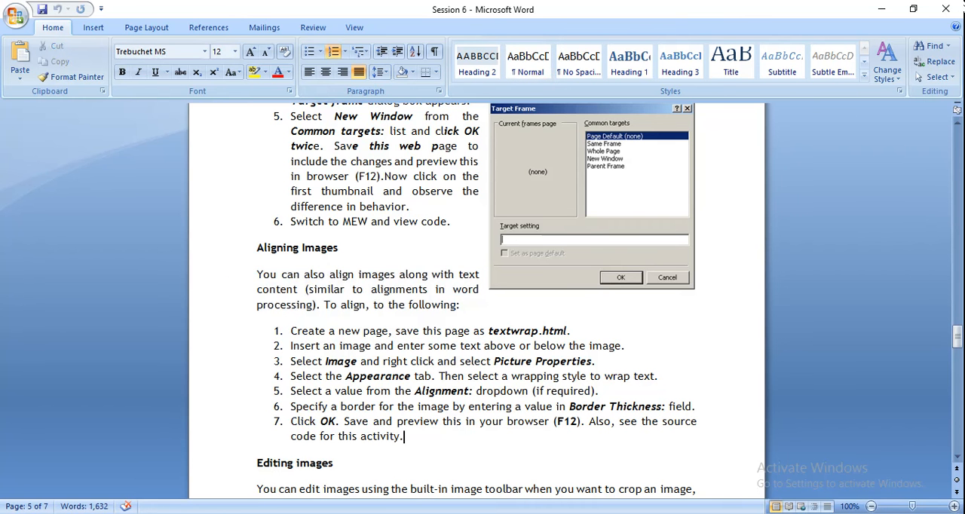
key(Down)
key(Down)
key(Down)
key(Down)
key(Down)
key(Down)
key(Down)
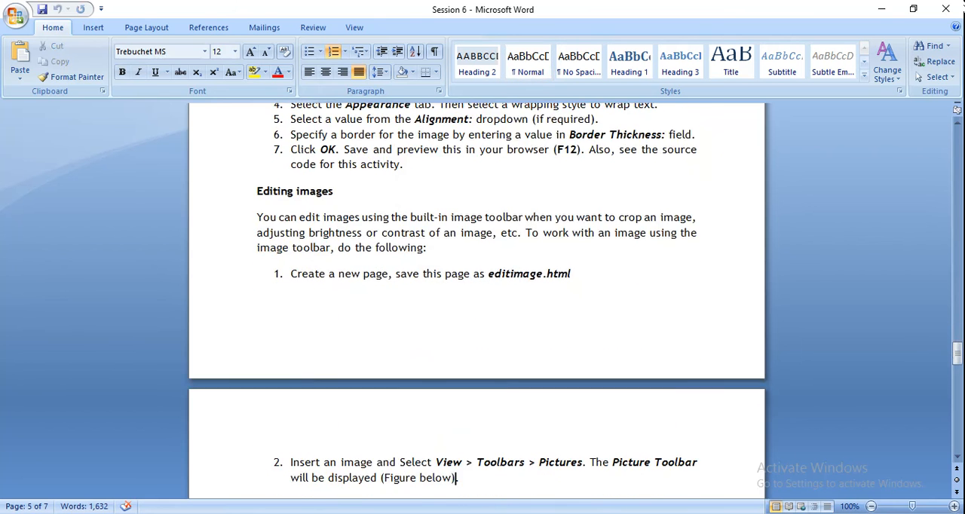
key(Down)
key(Down)
key(Down)
key(Down)
key(Down)
key(Down)
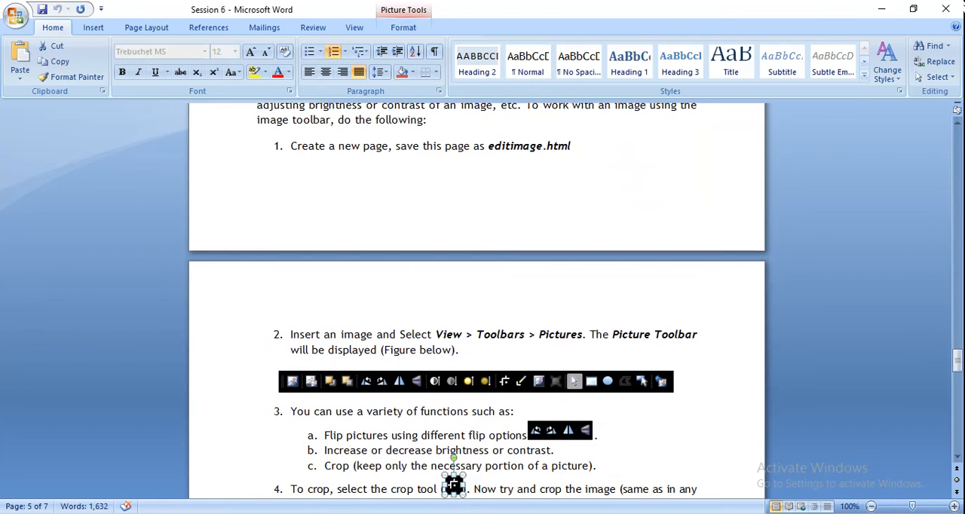
key(Down)
key(Down)
key(Down)
key(Down)
key(Down)
key(Down)
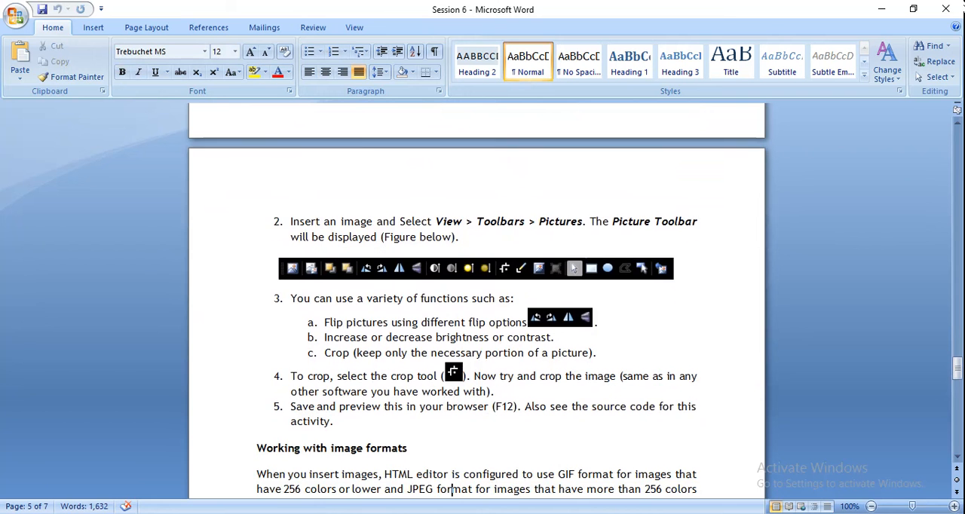
key(Down)
key(Down)
key(Down)
key(Down)
key(Down)
key(Down)
key(Down)
key(Down)
key(Down)
key(Down)
key(Down)
key(Down)
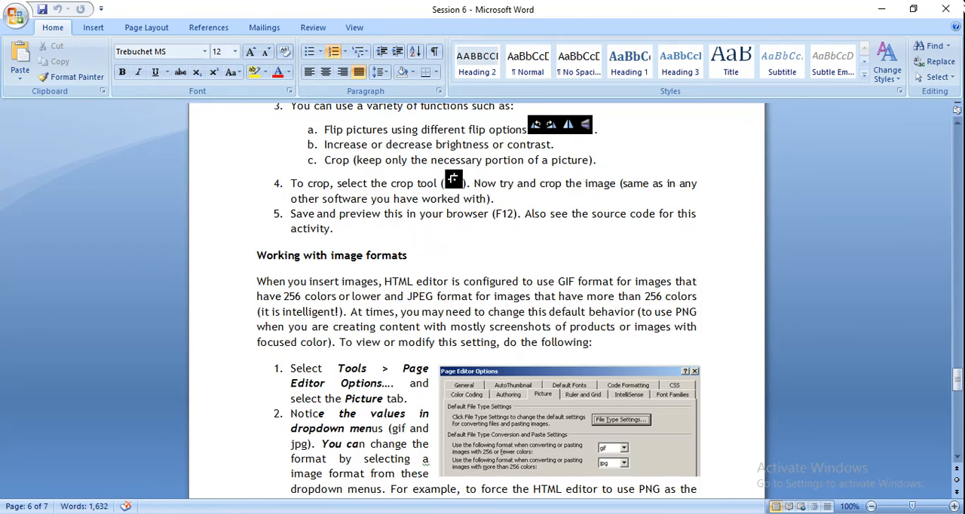
Switch back to Expression Web, hide the Pictures toolbar and show it again
key(alt+Tab)
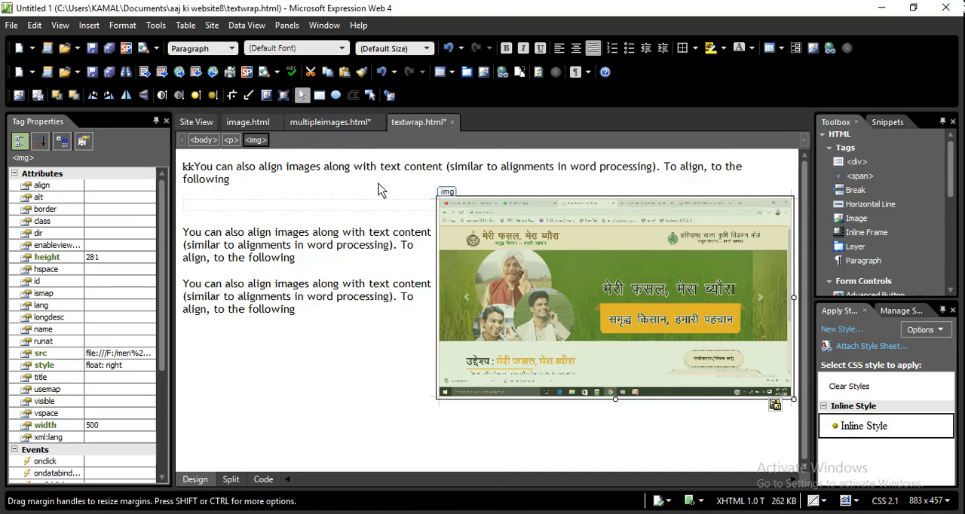
click(59, 25)
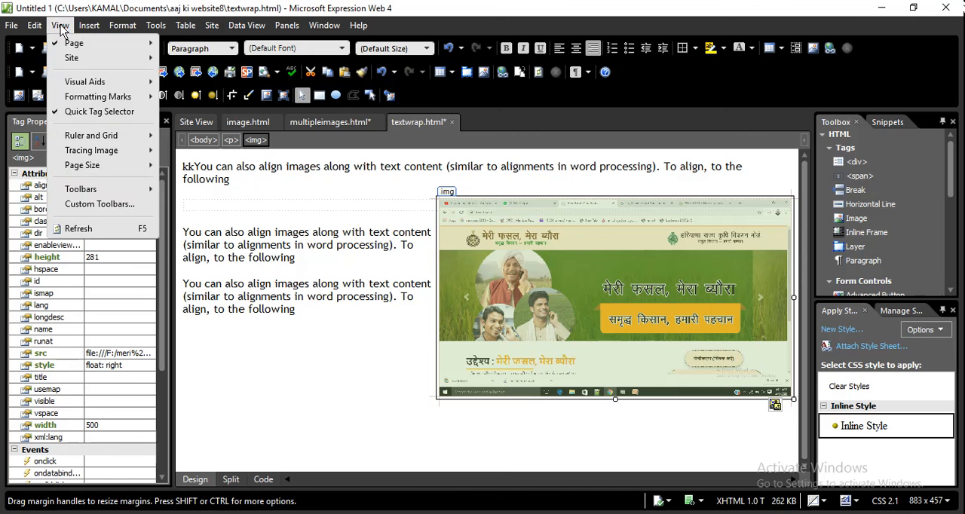
mouse_move(113, 191)
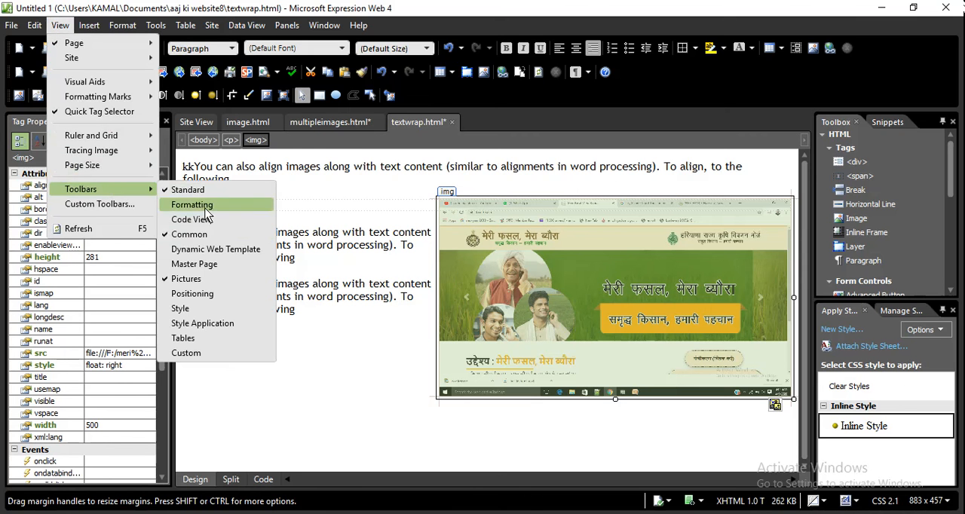
click(204, 280)
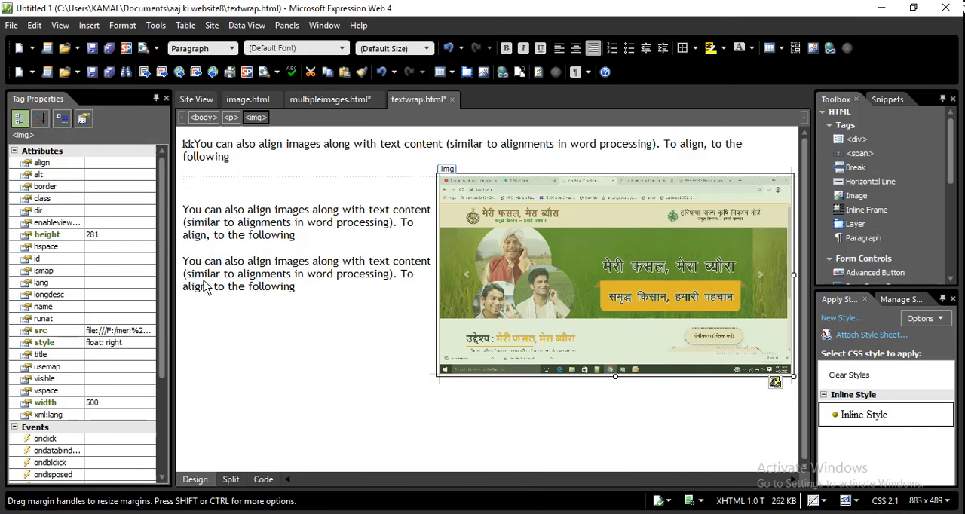
click(60, 25)
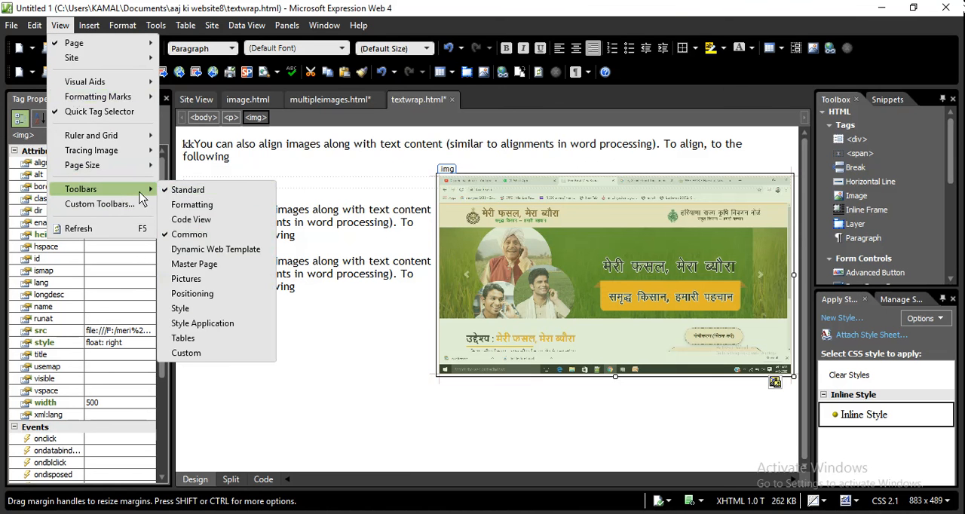
mouse_move(140, 190)
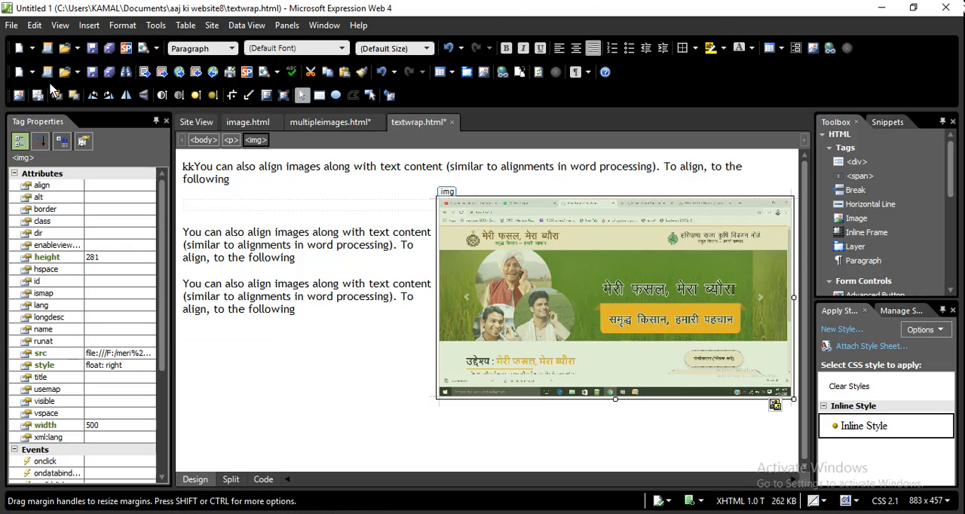
Rotate the picture left and back right, and pick the circular hotspot tool
click(94, 97)
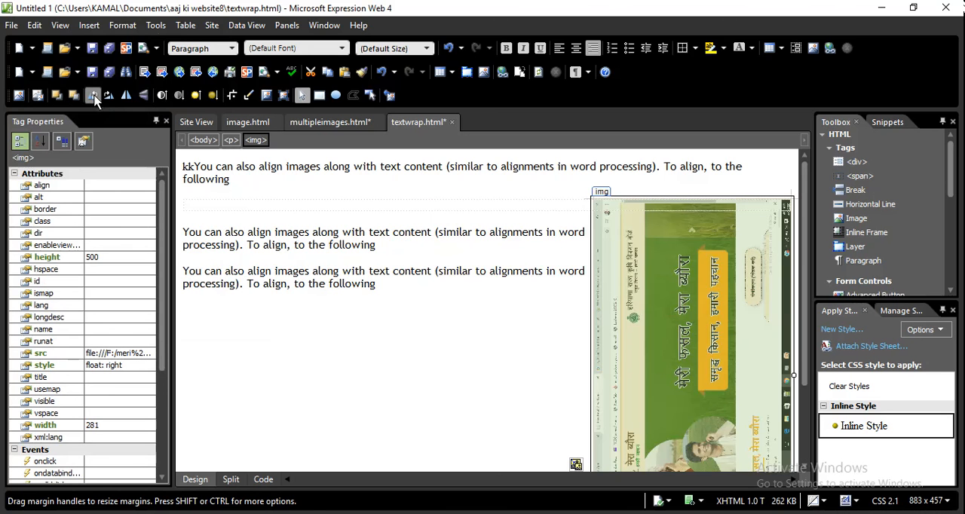
click(110, 98)
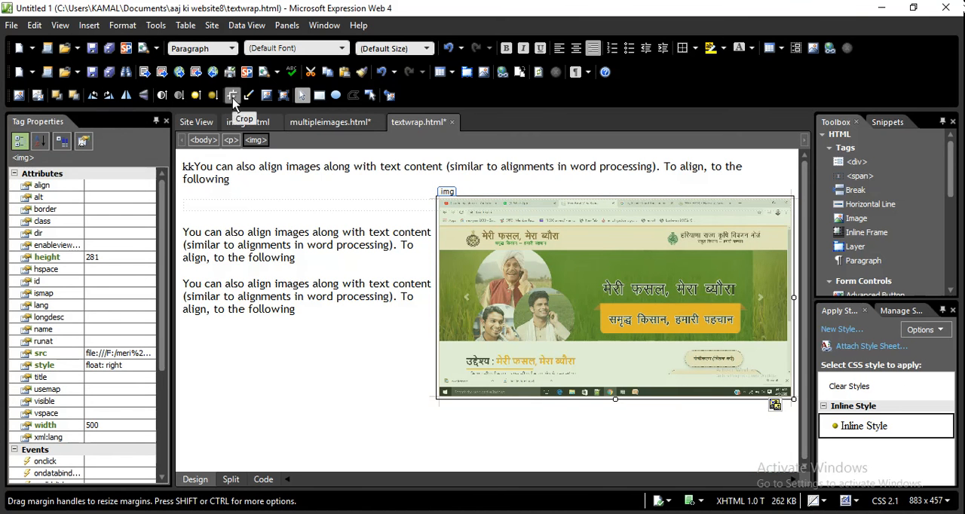
click(334, 97)
Switch to the Session 6 Word document and read the Working with image formats section, including its test instructions
key(alt+Tab)
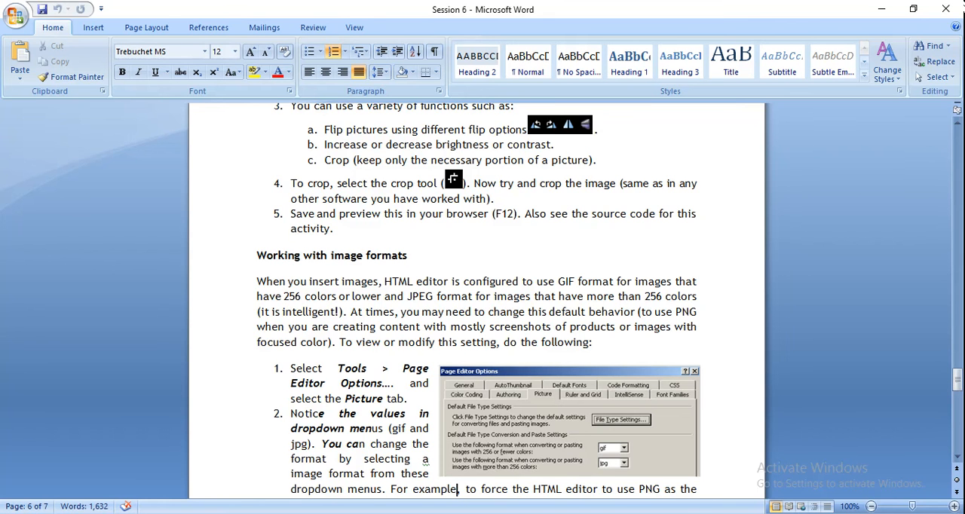
key(Down)
key(Down)
key(Down)
key(Down)
key(Down)
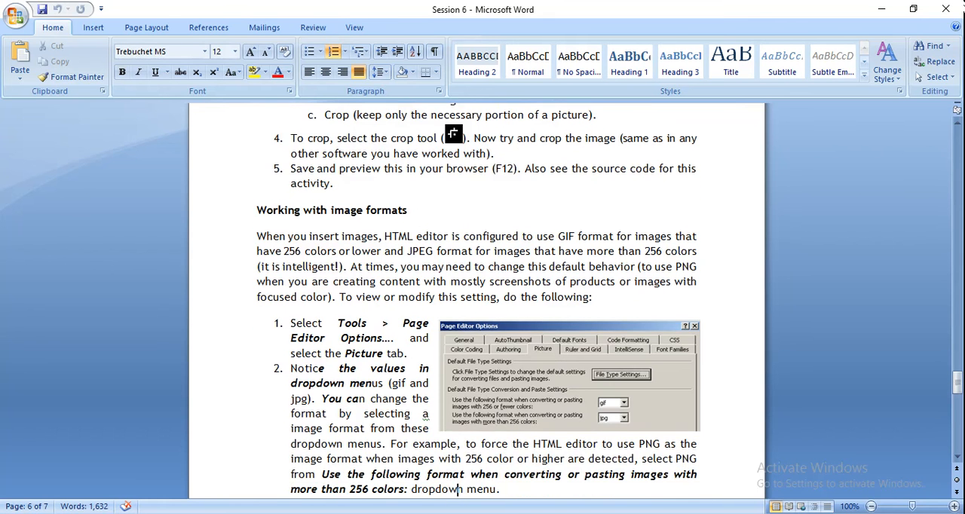
key(Down)
key(Down)
key(Down)
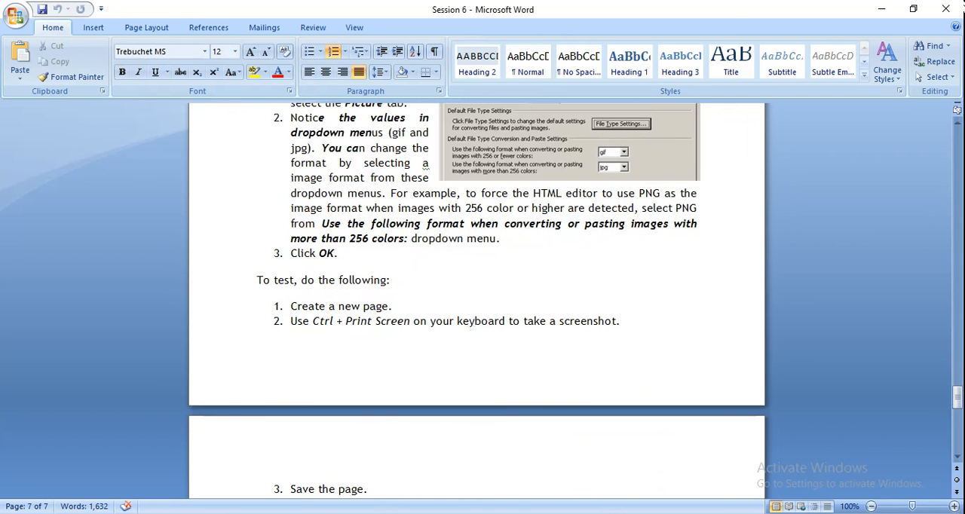
key(Up)
key(Up)
key(Up)
key(Up)
key(Up)
key(Up)
key(Up)
key(Up)
key(Up)
key(Up)
key(Up)
key(Up)
key(Up)
key(Up)
key(Up)
key(Up)
key(Up)
key(Up)
key(Up)
key(Up)
key(Up)
key(Up)
key(Up)
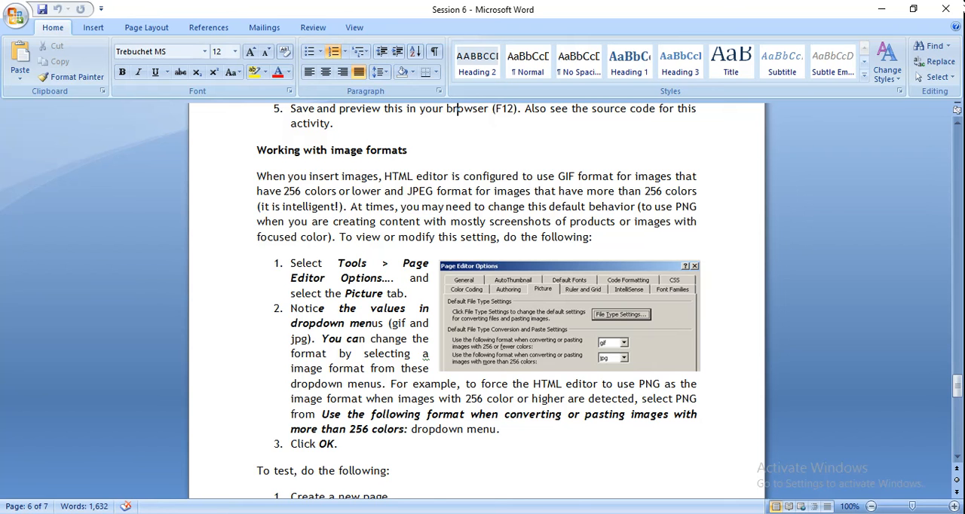
Switch to Expression Web and create a new HTML page
key(alt+Tab)
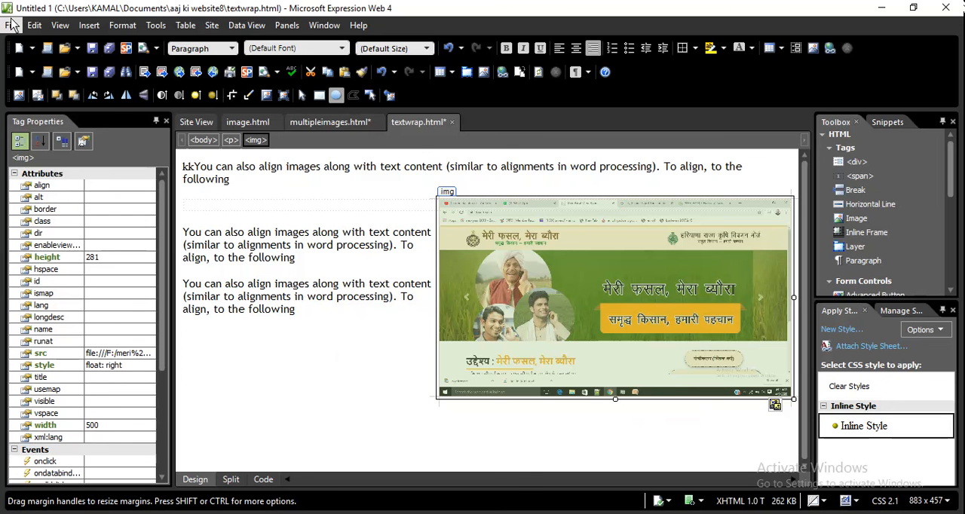
click(11, 25)
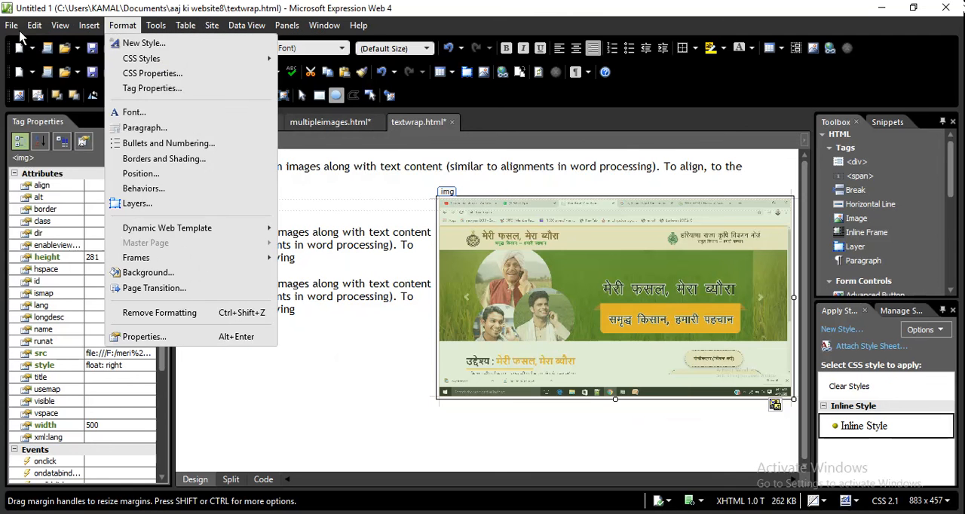
mouse_move(26, 42)
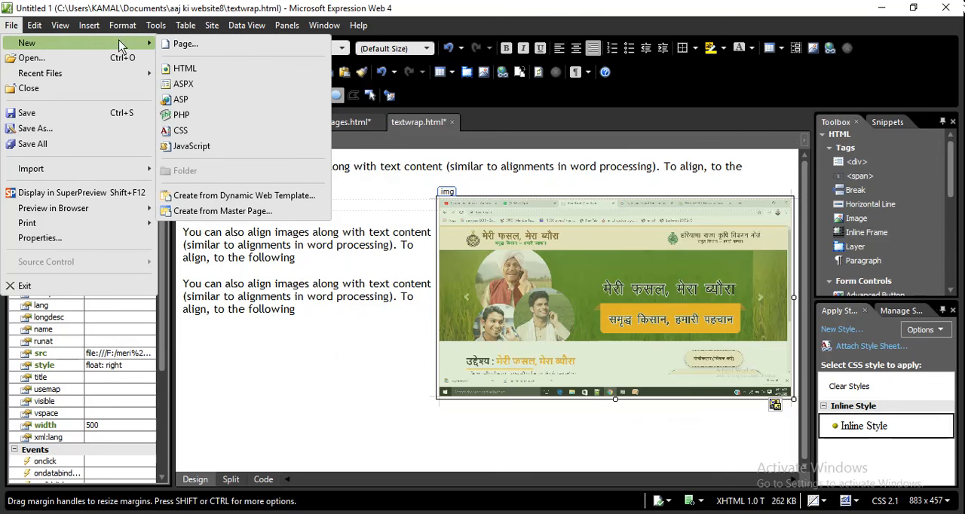
click(180, 68)
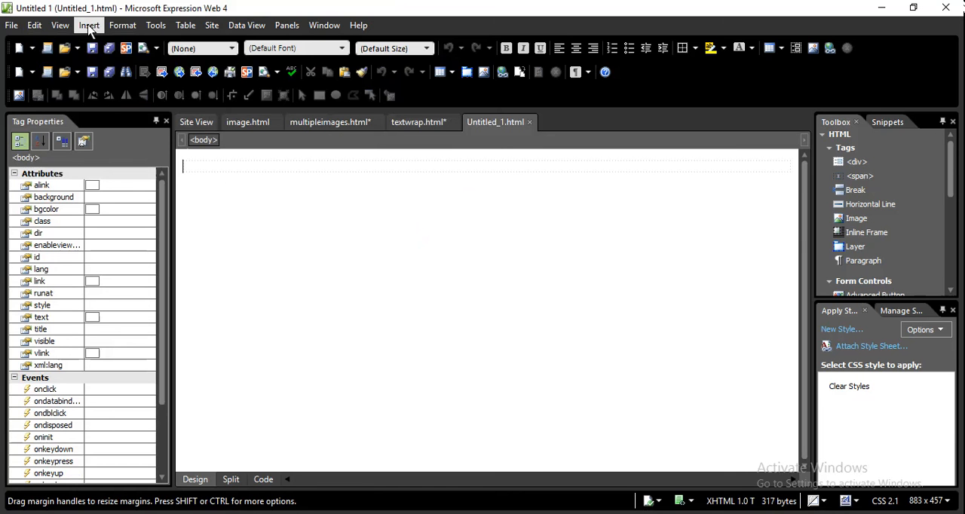
In the Page Editor Options, choose png as the format for converting or pasting images with 256 or fewer colors
click(156, 27)
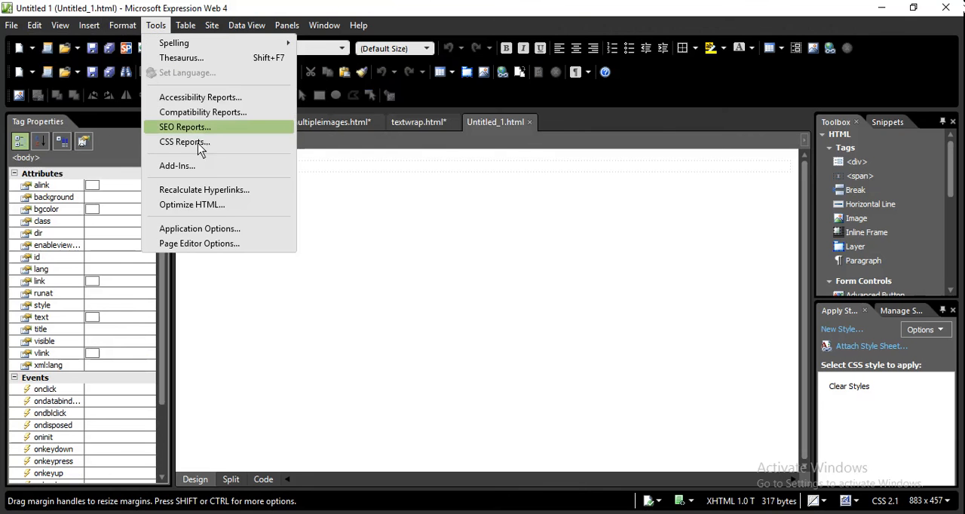
click(223, 242)
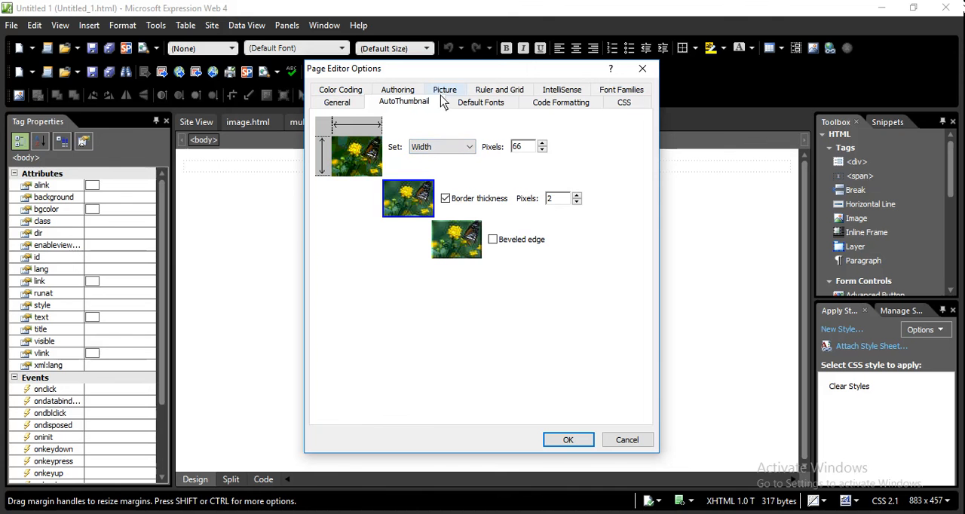
click(444, 91)
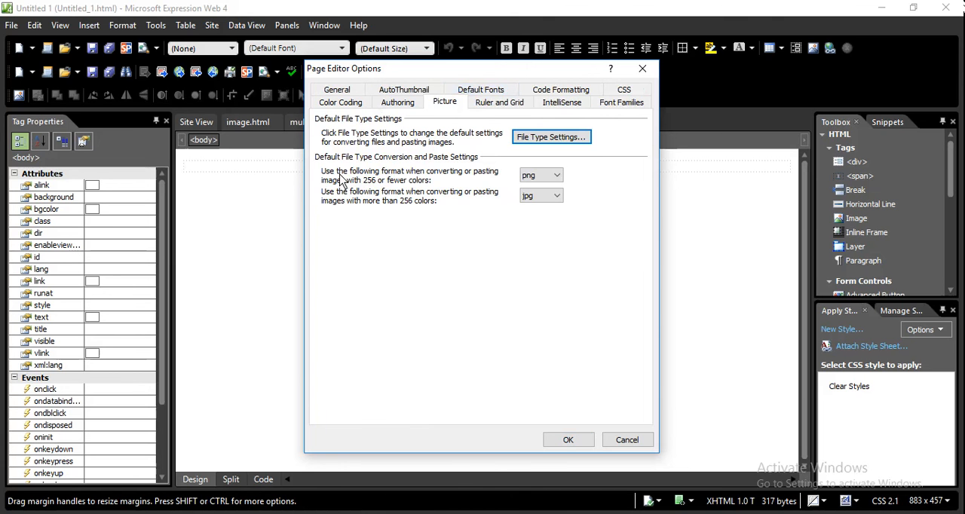
click(555, 177)
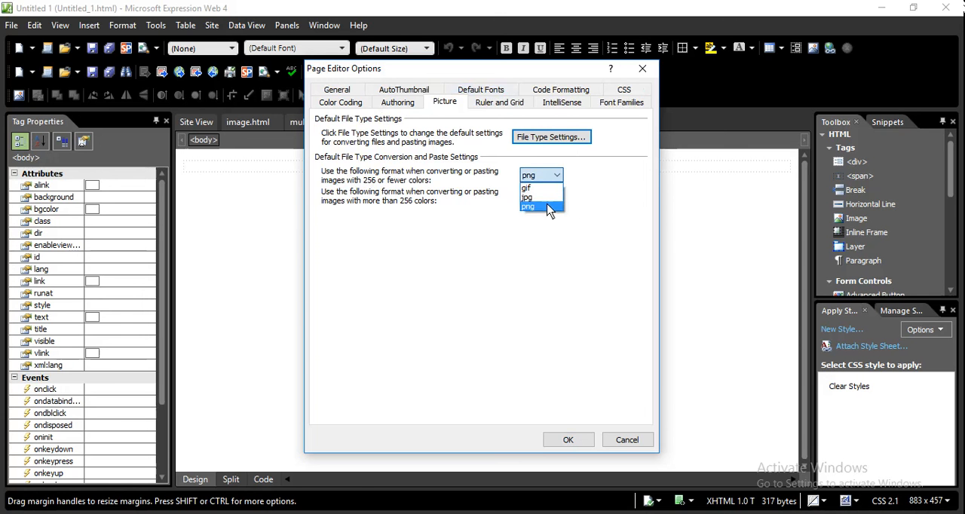
click(548, 207)
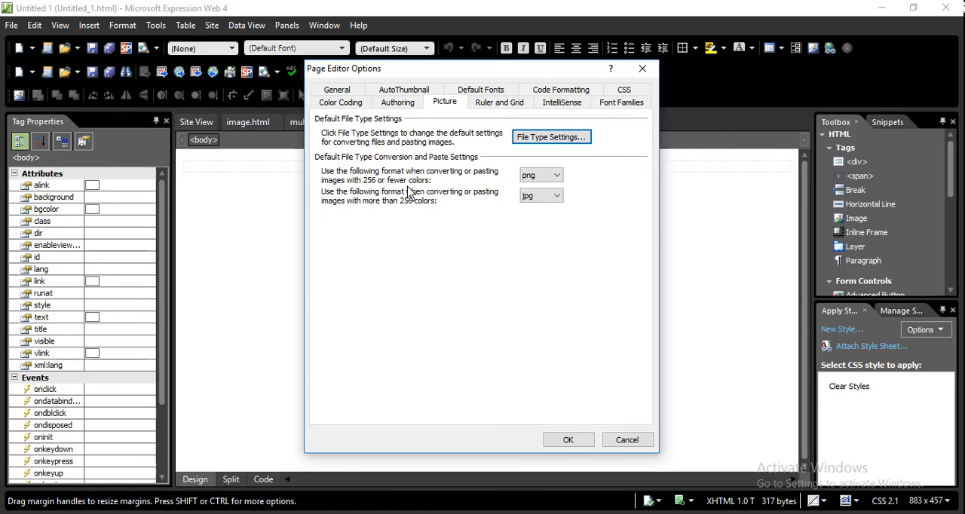
click(567, 442)
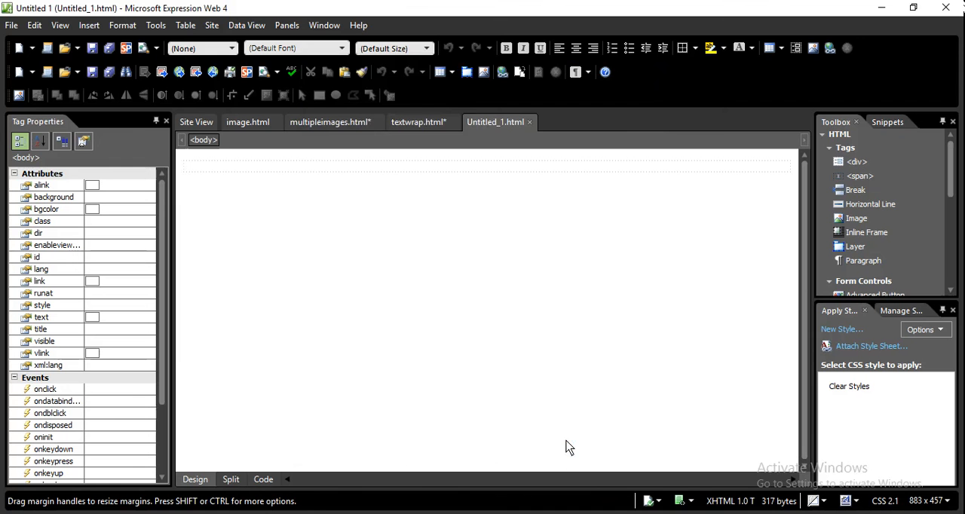
Paste the captured screenshot of the Expression Web window into the new page, without alternate text
key(ctrl+v)
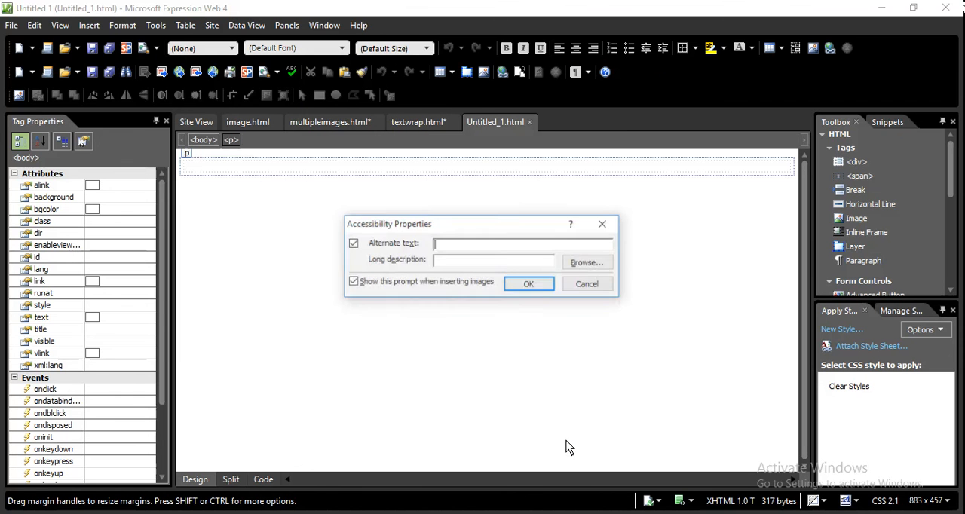
click(530, 285)
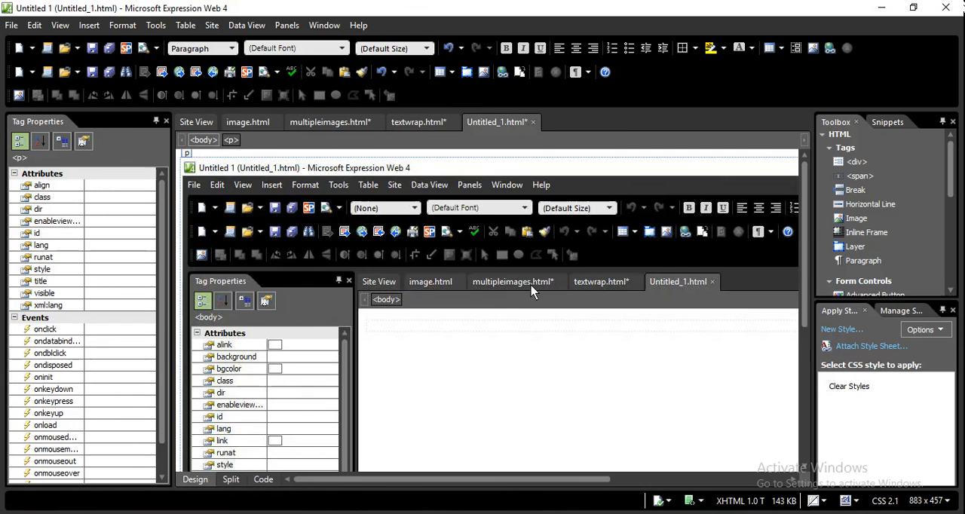
Show the new page's HTML code and examine the pasted image's tag to the end of its source path for the file format
click(263, 479)
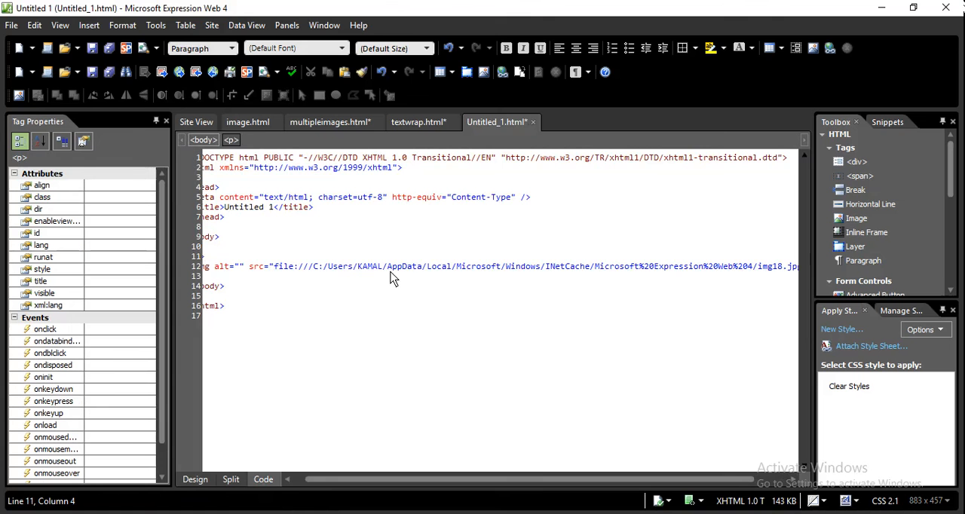
key(Right)
key(Right)
key(Right)
key(Right)
key(Right)
key(Right)
key(Right)
key(Right)
key(Right)
key(Right)
key(Right)
key(Right)
key(Right)
key(Right)
key(Right)
key(Right)
key(Right)
key(Right)
key(Right)
key(Right)
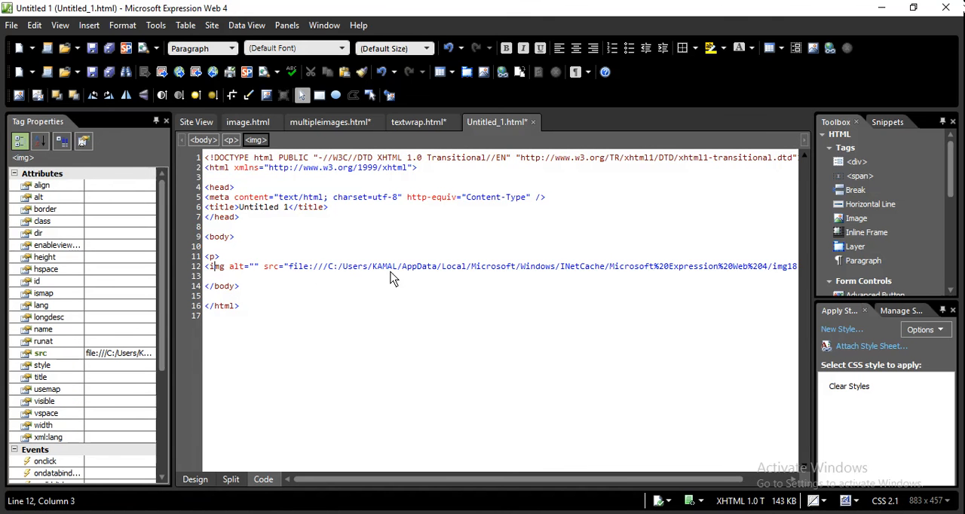
key(Right)
key(Right)
key(Right)
key(Right)
key(Right)
key(Right)
key(Right)
key(Right)
key(Right)
key(Right)
key(Right)
key(Right)
key(Right)
key(Right)
key(Right)
key(Right)
key(Right)
key(Right)
key(Right)
key(Right)
key(Right)
key(Right)
key(Right)
key(Right)
key(Right)
key(Right)
key(Right)
key(Right)
key(Right)
key(Right)
key(Right)
key(Right)
key(Right)
key(Right)
key(Right)
key(Right)
key(Right)
key(Right)
key(Right)
key(Right)
key(Right)
key(Right)
key(Right)
key(Right)
key(Right)
key(Right)
key(Right)
key(Right)
key(Right)
key(Right)
key(Right)
key(Right)
key(Right)
key(Right)
key(Right)
key(Right)
key(Right)
key(Right)
key(Right)
key(Right)
key(Right)
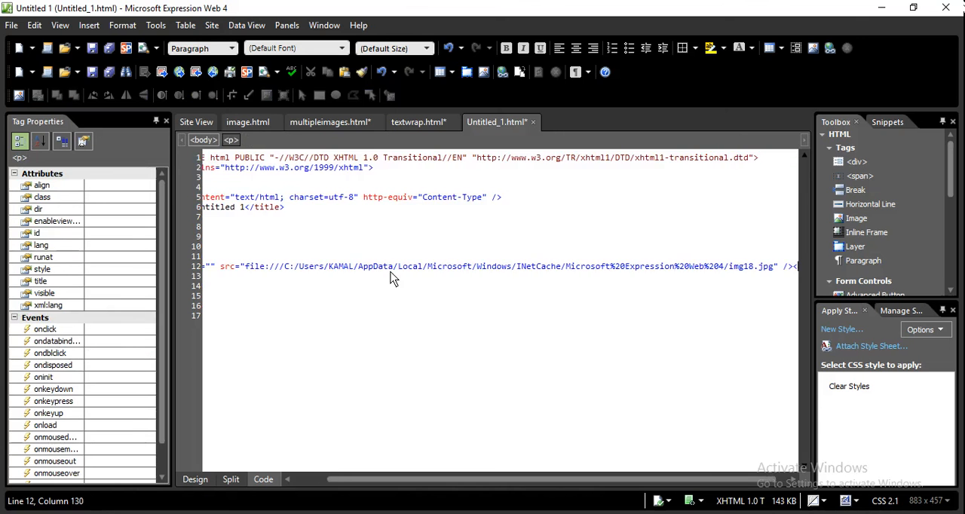
key(Right)
key(Right)
key(Right)
key(Right)
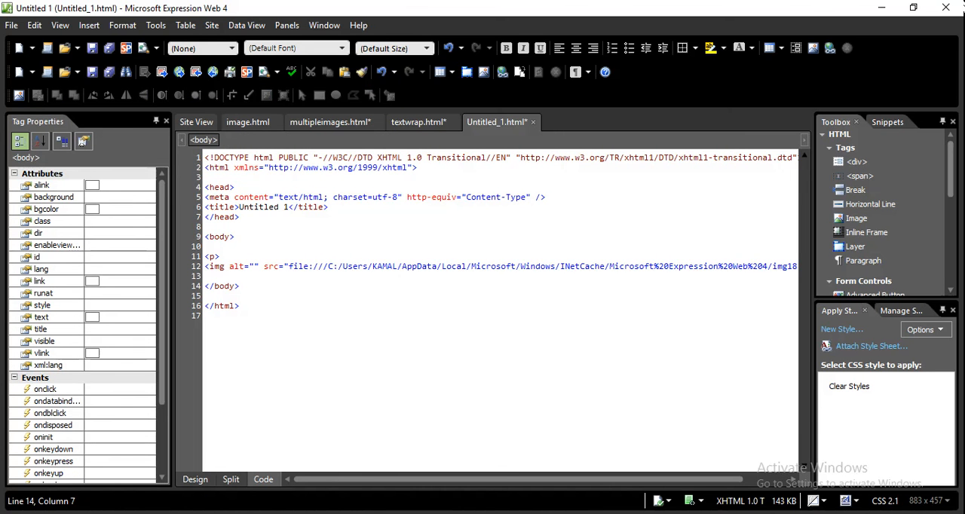
Switch to the Session 6 document in Word and read from the image formats section through to the EXERCISE heading
key(alt+Tab)
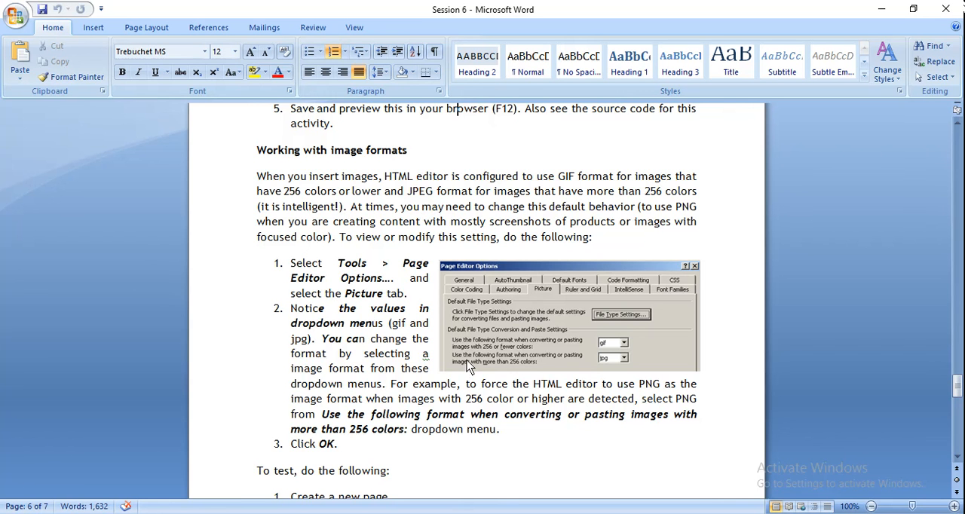
key(Down)
key(Down)
key(Down)
key(Down)
key(Down)
key(Down)
key(Down)
key(Down)
key(Down)
key(Down)
key(Down)
key(Down)
key(Down)
key(Down)
key(Down)
key(Down)
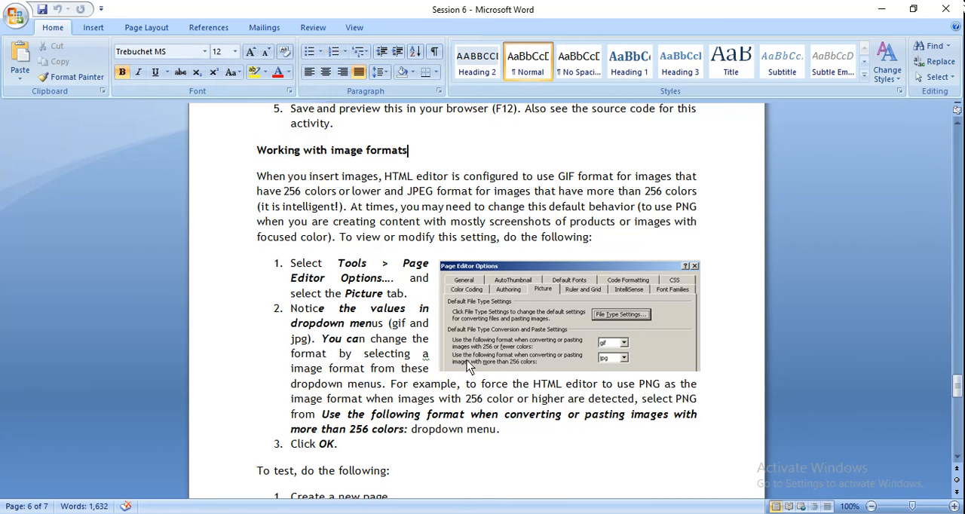
key(Down)
key(Down)
key(Down)
key(Down)
key(Down)
key(Down)
key(Down)
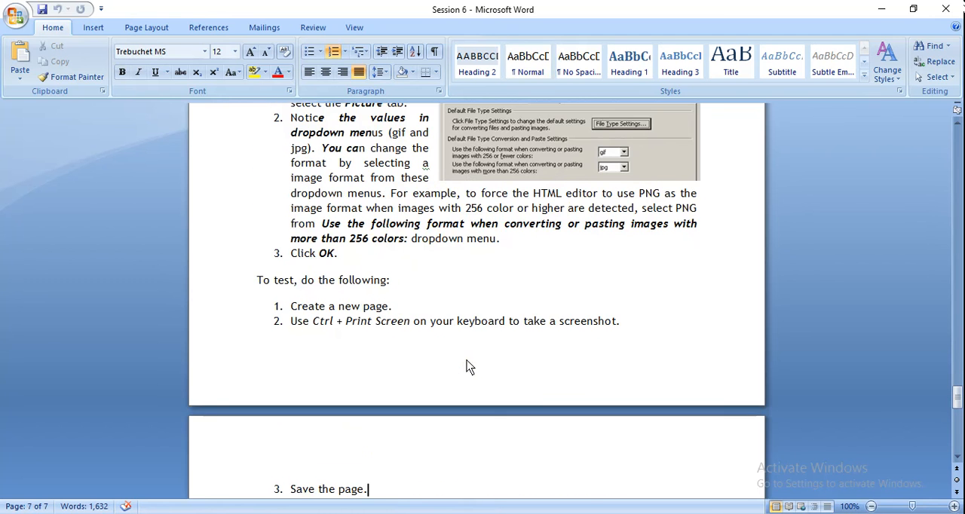
key(Down)
key(Down)
key(Down)
key(Down)
key(Down)
key(Down)
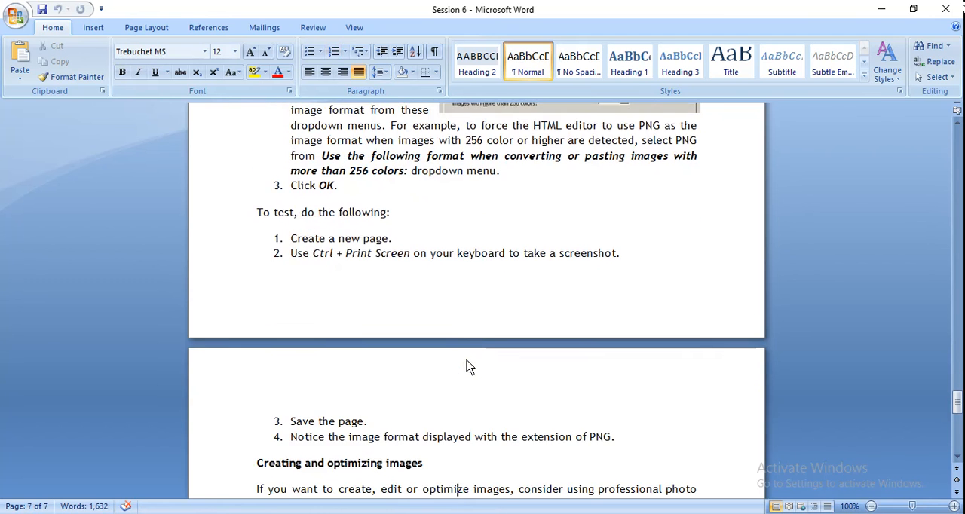
key(Down)
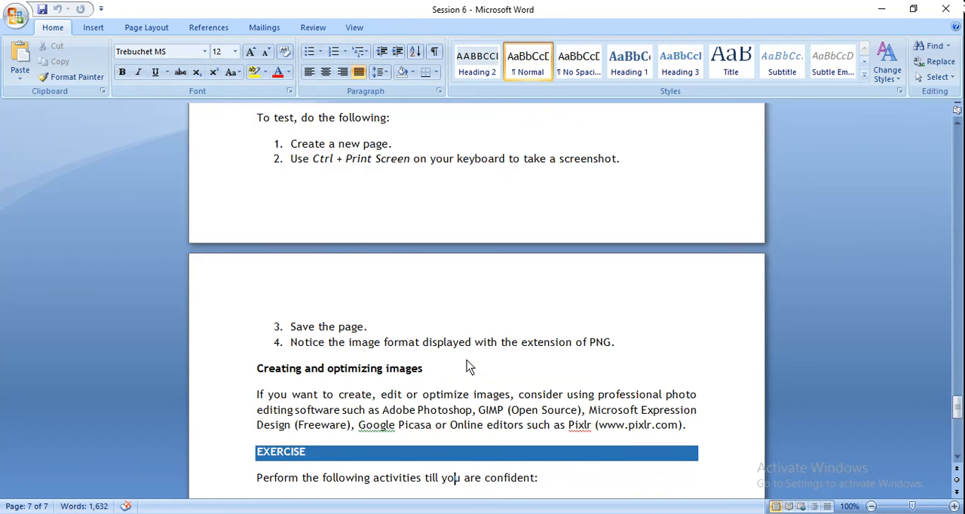
Reread the instructions for testing the image format and the Creating and optimizing images section on photo editing software
key(Up)
key(Up)
key(Up)
key(Up)
key(Up)
key(Up)
key(Up)
key(Up)
key(Up)
key(Up)
key(Up)
key(Up)
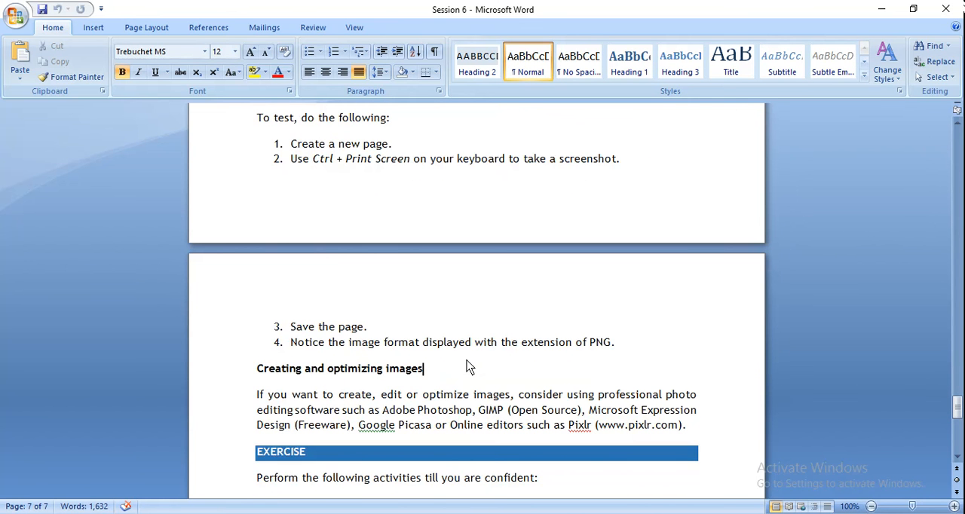
key(Up)
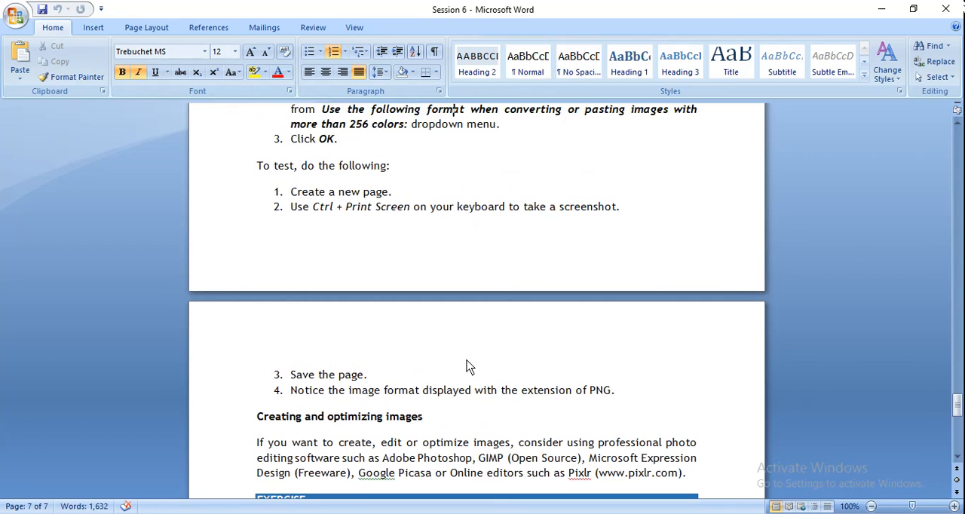
key(Up)
key(Up)
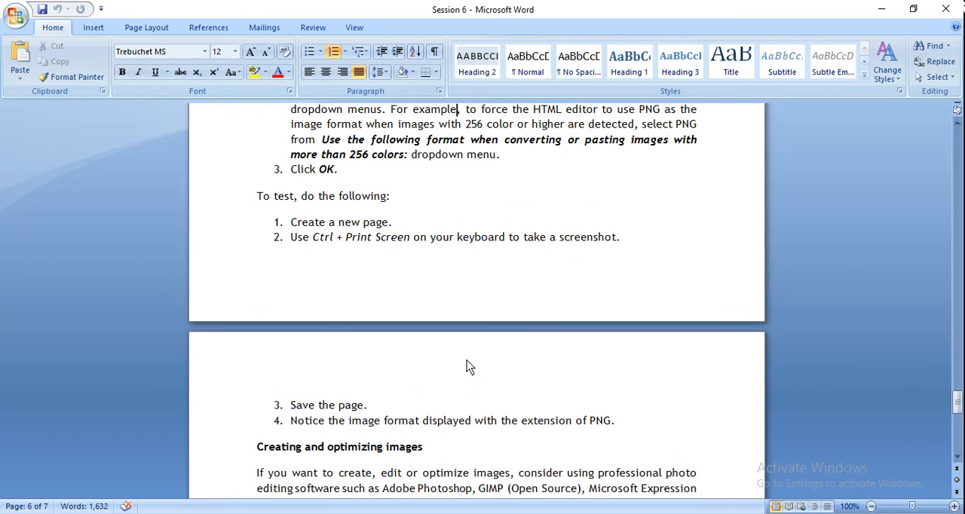
key(Down)
key(Down)
key(Down)
key(Down)
key(Down)
key(Down)
key(Down)
key(Down)
key(Down)
key(Down)
key(Down)
key(Down)
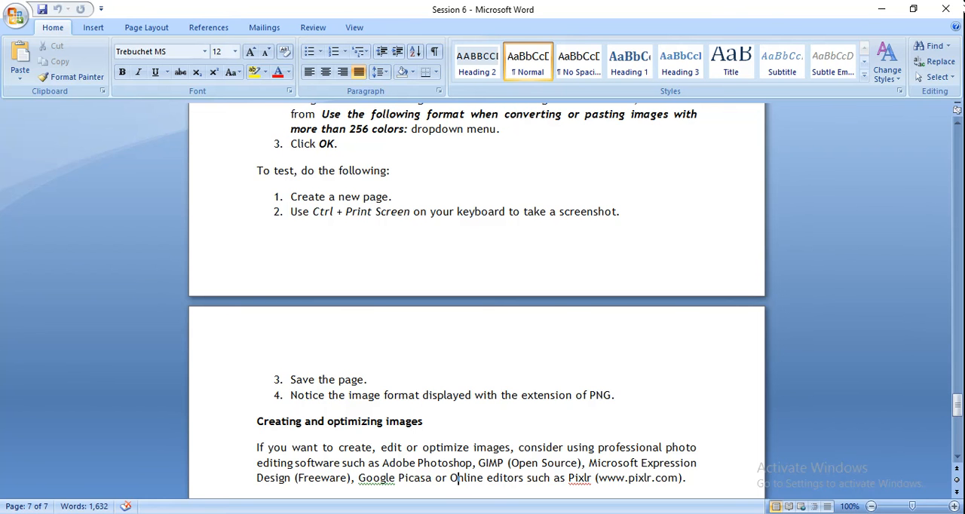
Switch back to Expression Web and view the sources available for inserting a picture, including Adobe Photoshop (.psd), without inserting one
key(alt+Tab)
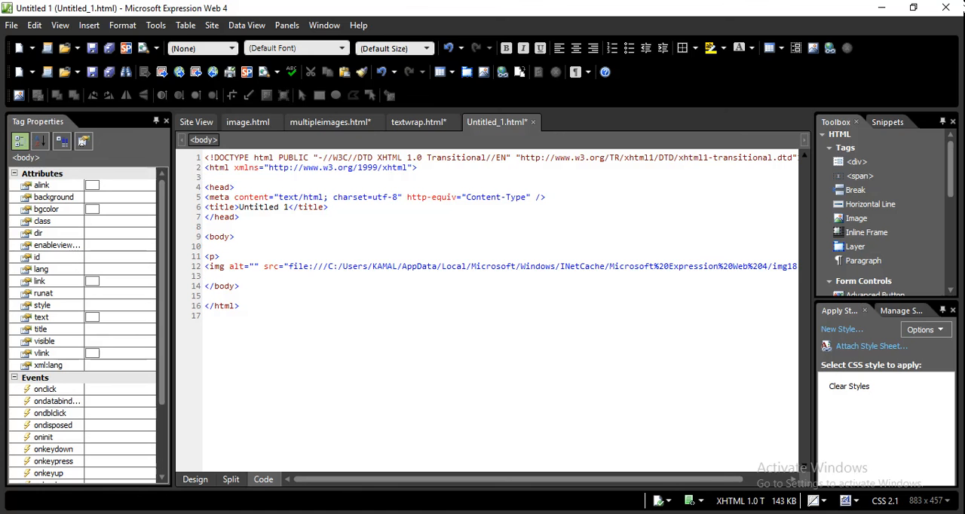
click(88, 27)
mouse_move(172, 130)
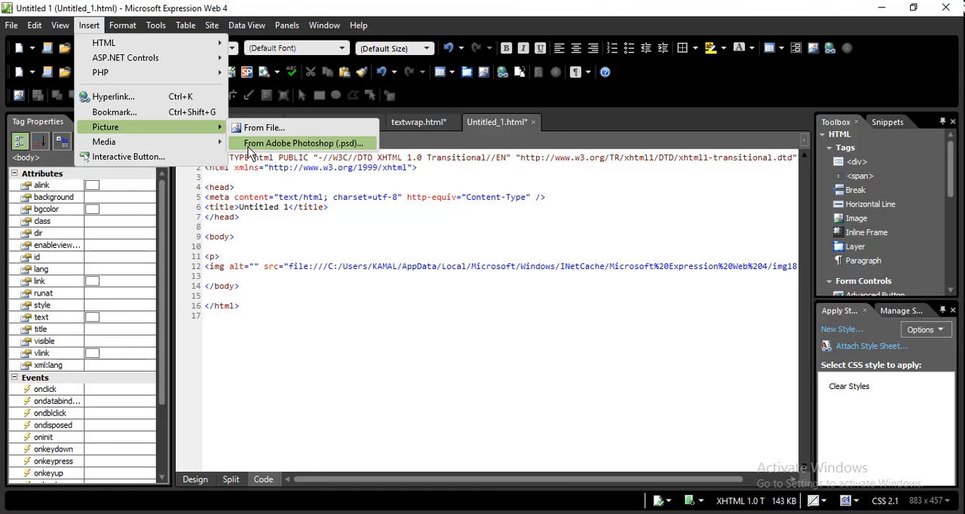
click(355, 299)
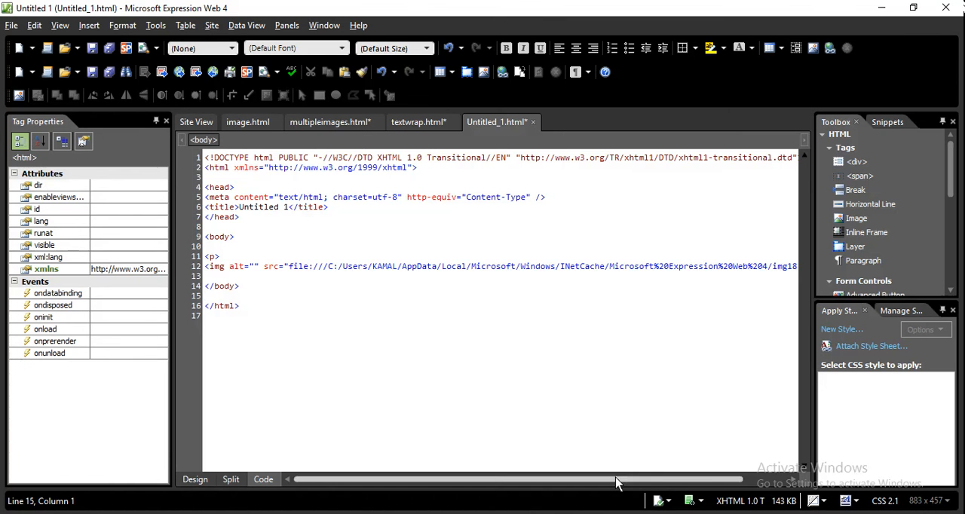
click(834, 513)
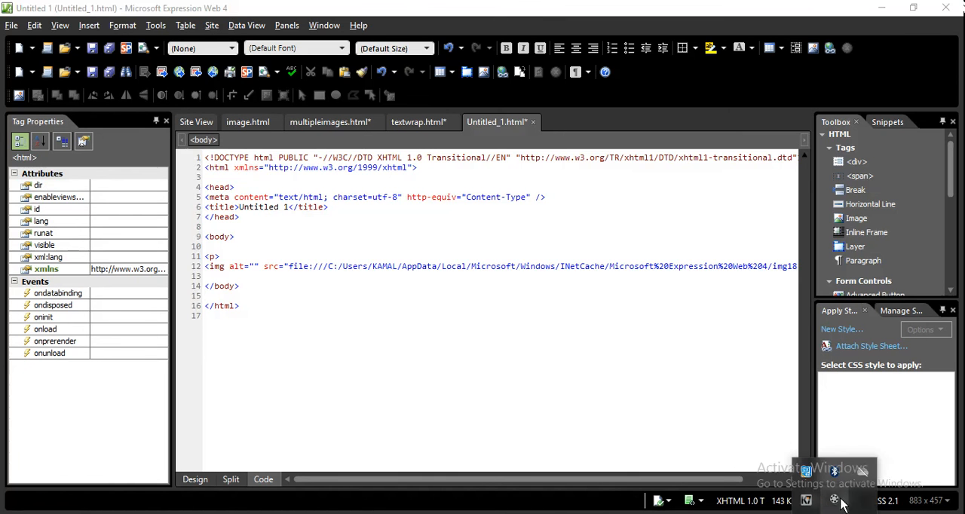